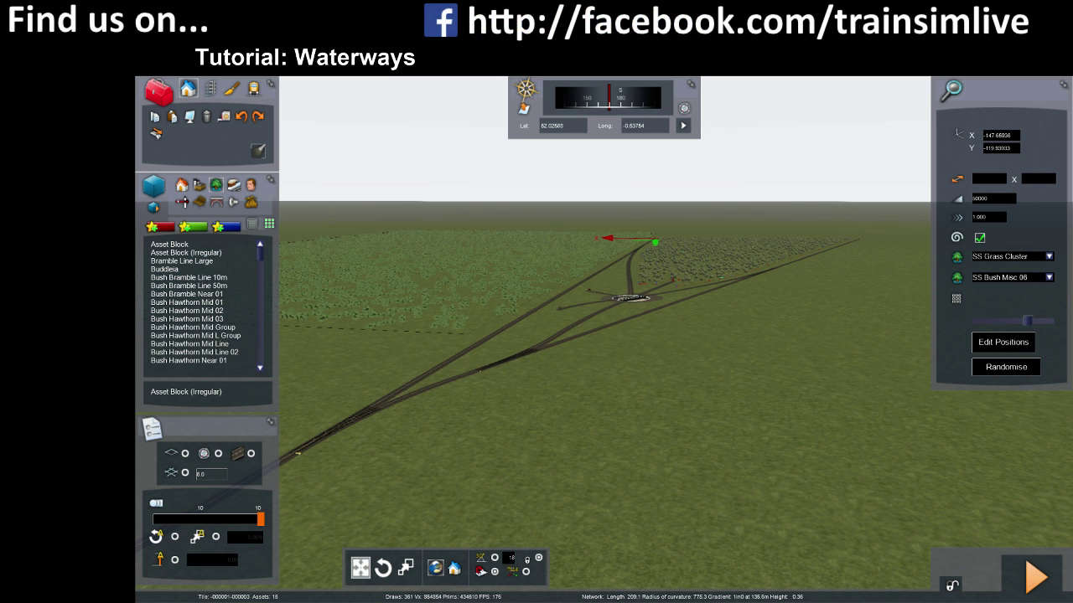
- Lay a curved section of SS Water River across the open grassland
right_click_drag(616, 373, 651, 386)
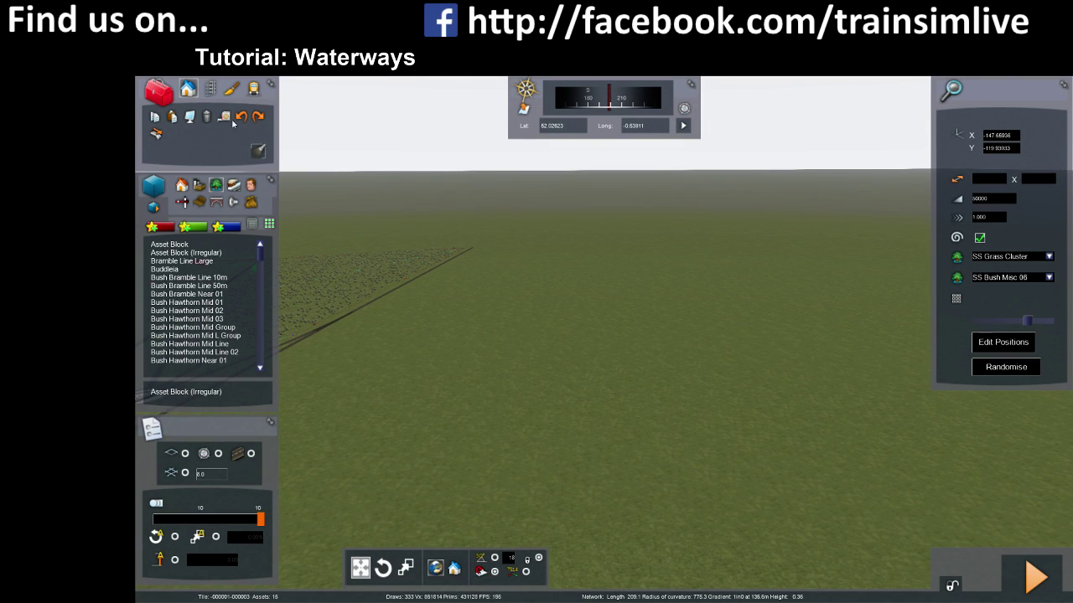
left_click(211, 89)
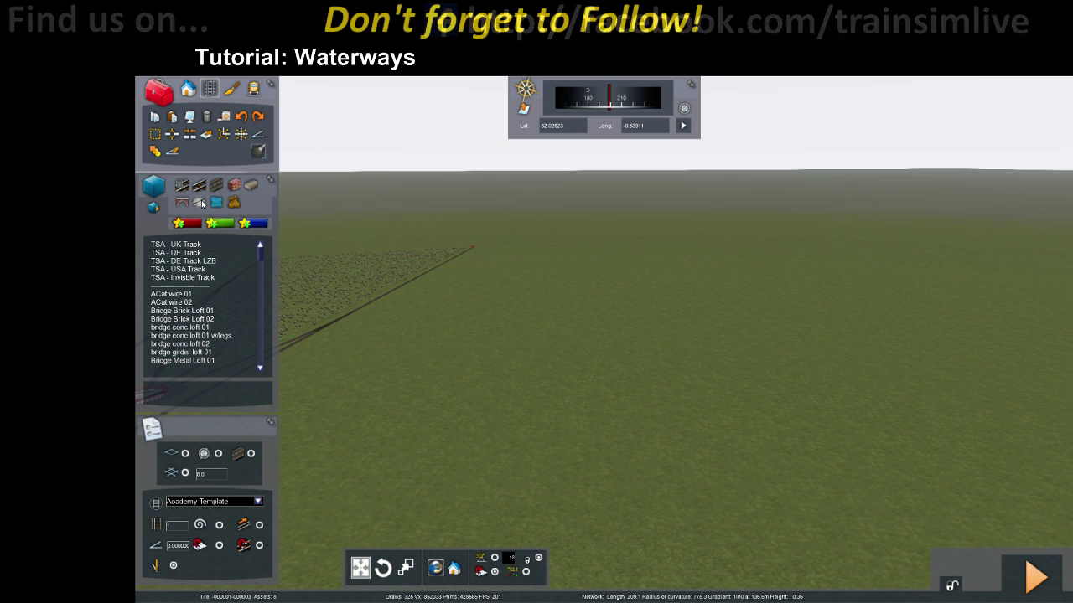
left_click(216, 204)
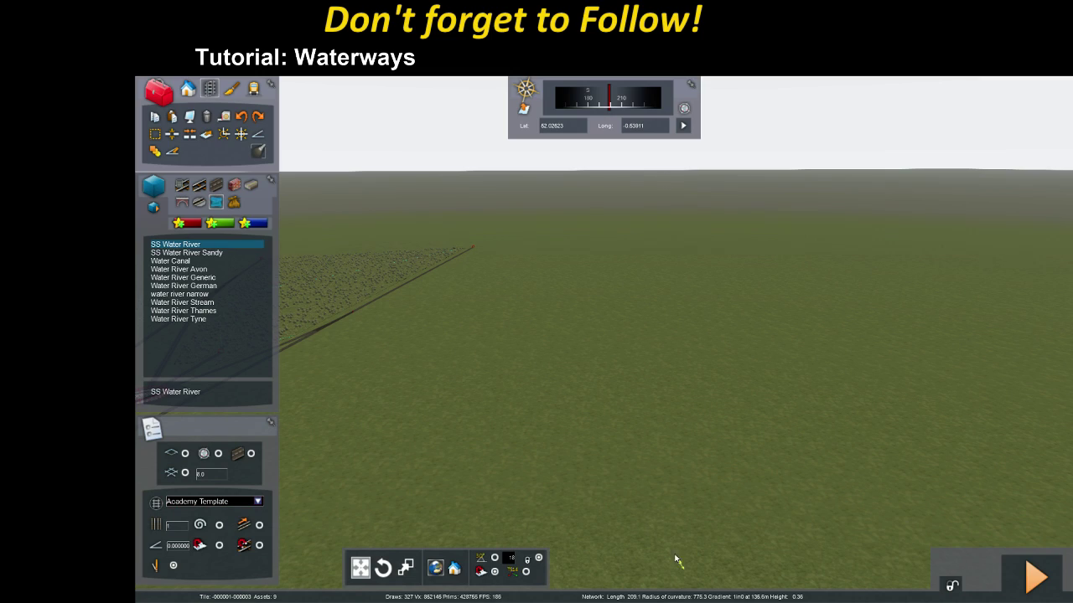
mouse_move(703, 519)
right_mouse_down()
mouse_move(704, 600)
mouse_move(712, 486)
mouse_move(709, 570)
right_mouse_up()
key("Up")
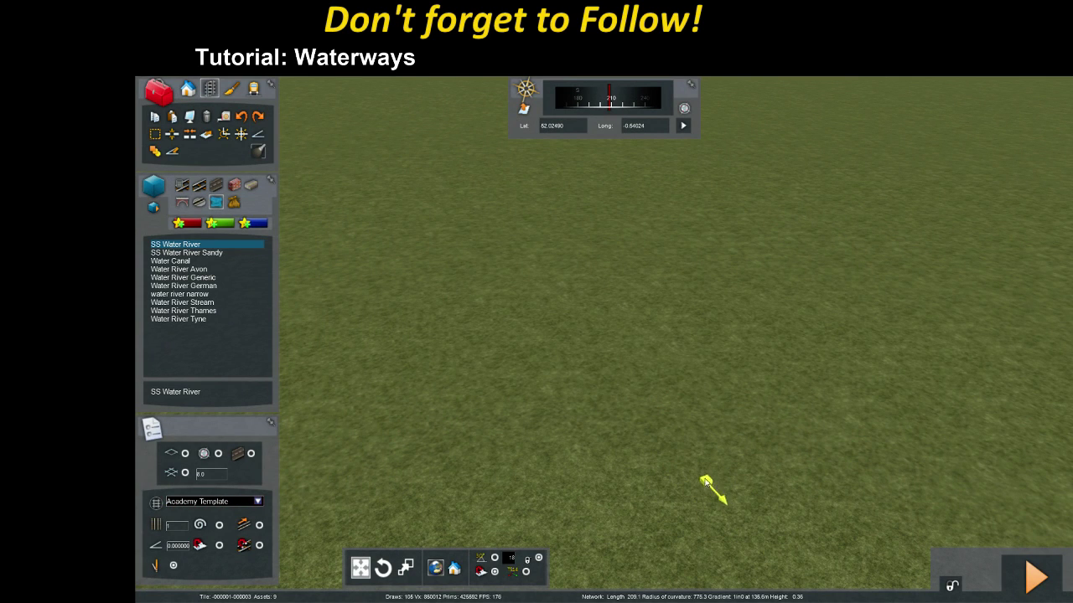
left_click(899, 434)
right_click_drag(762, 160, 750, 419)
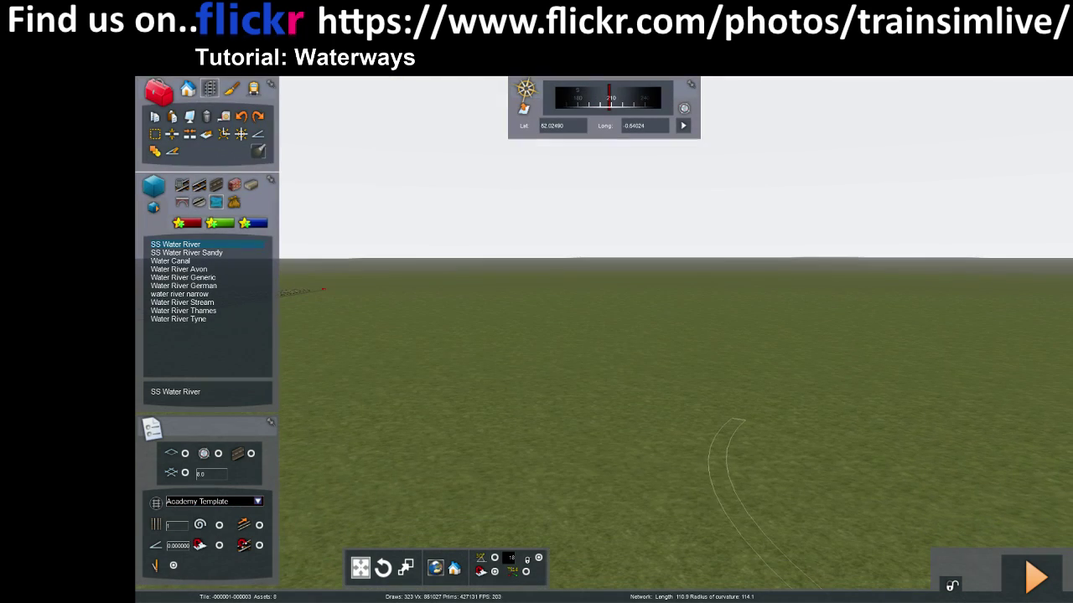
left_click(686, 312)
right_click_drag(740, 412, 817, 473)
key("Up")
key("Left")
right_click_drag(671, 428, 670, 392)
key("Down")
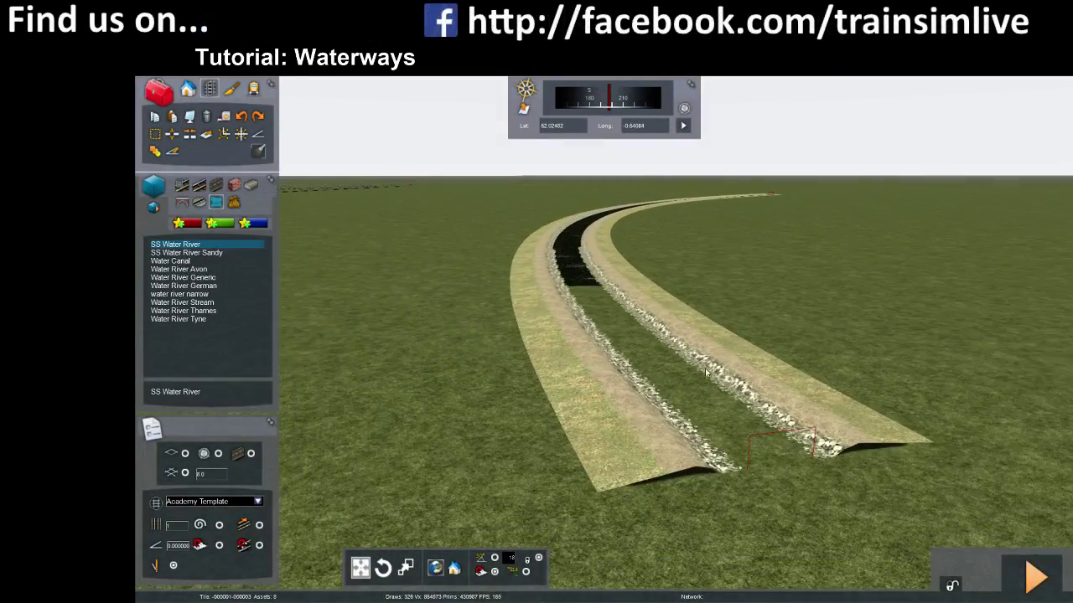
- Extend the SS Water River from its far end with a second curved section
right_click(658, 381)
left_click(657, 380)
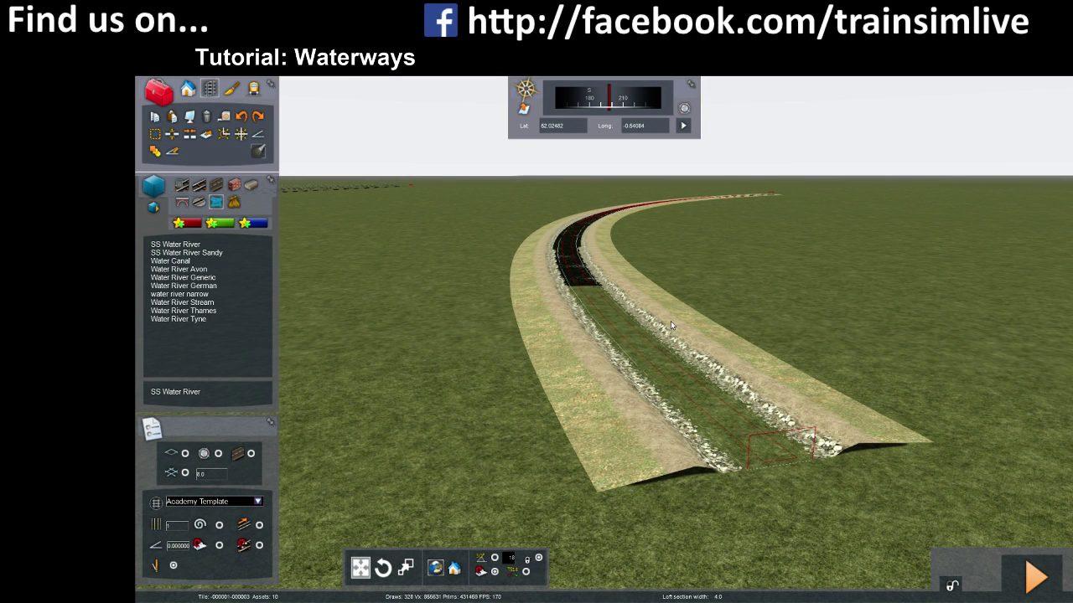
left_click_drag(670, 325, 671, 322)
right_click_drag(689, 387, 355, 150)
key("Up")
key("Up")
key("Up")
key("Up")
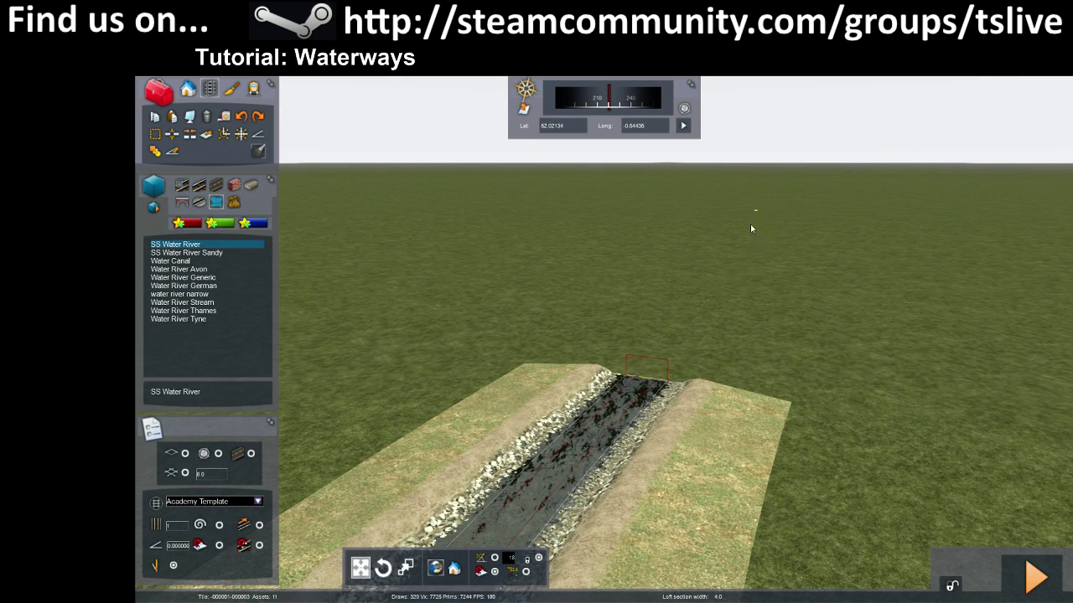
left_click(650, 368)
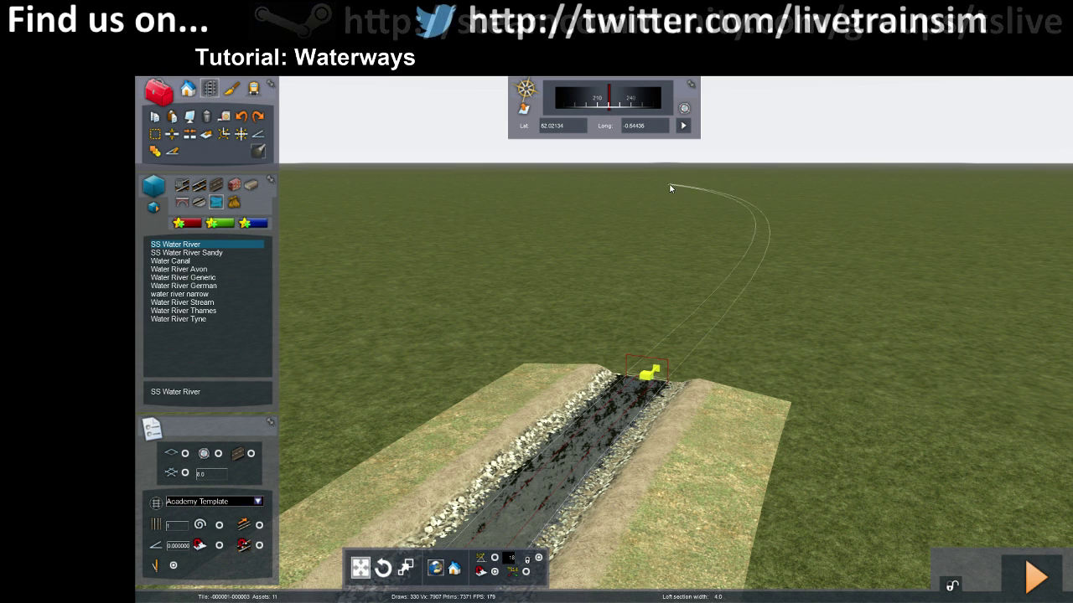
left_click(707, 198)
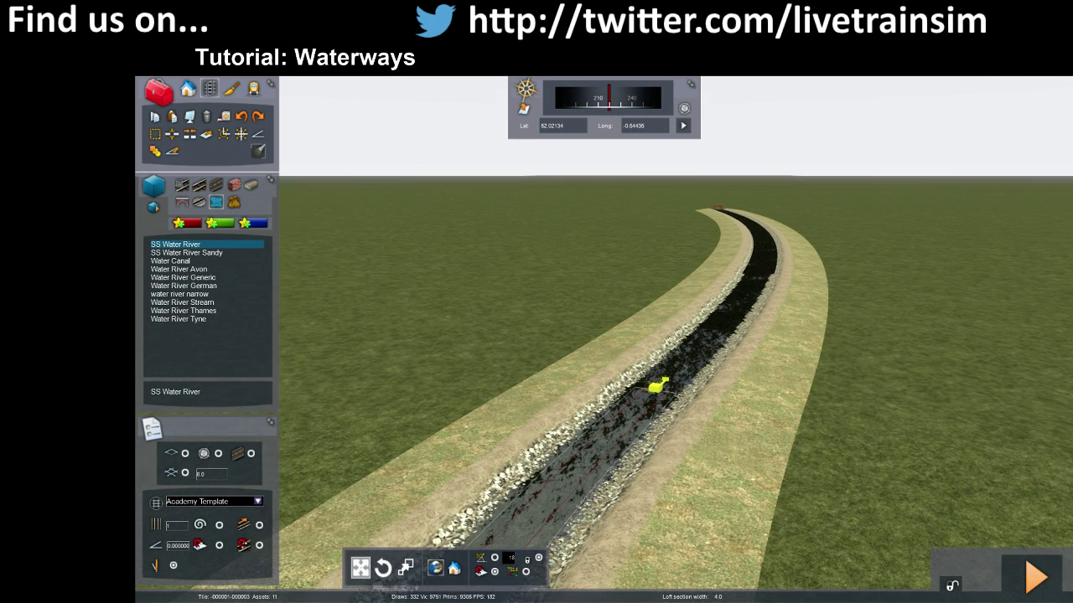
- Examine the extended river's water and banks up close in play mode
right_click_drag(574, 293, 573, 274)
right_click(572, 274)
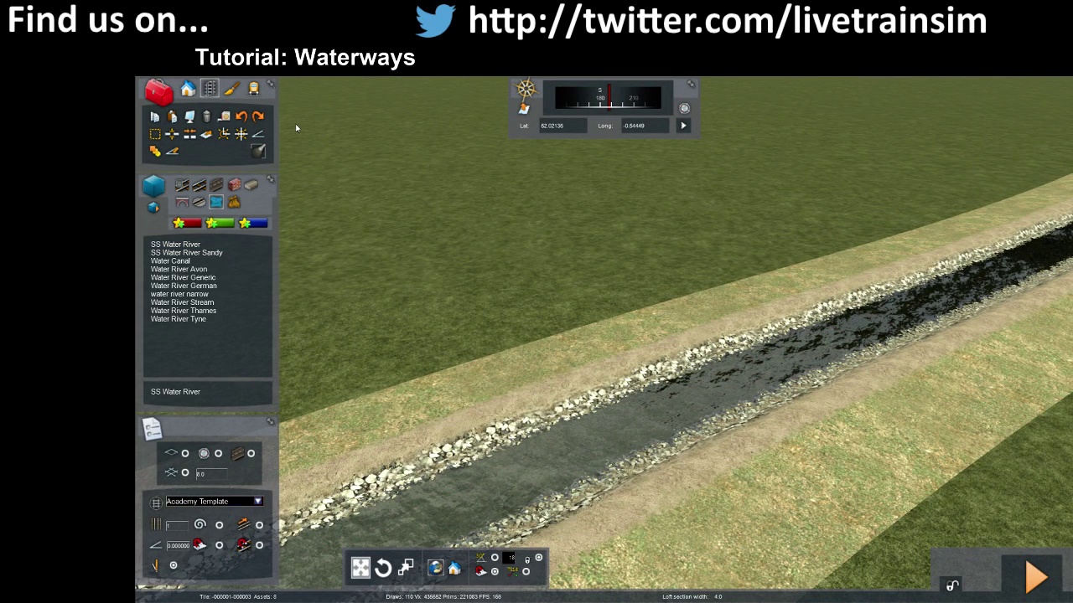
left_click(1039, 580)
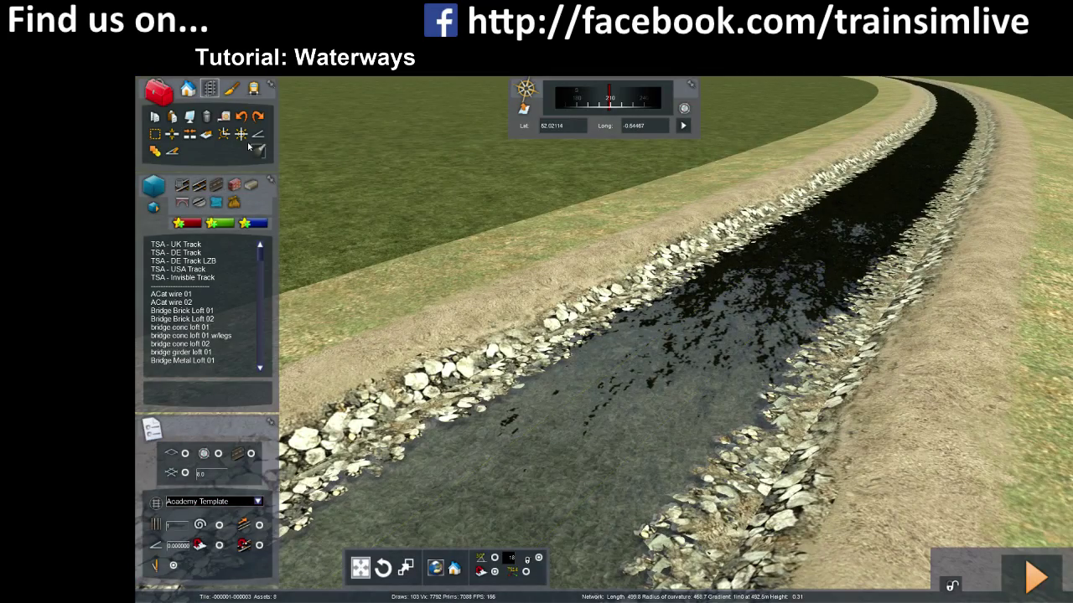
- Raise the joint between the two river sections to a height of about 3.2 with the Gradient tool
left_click(258, 134)
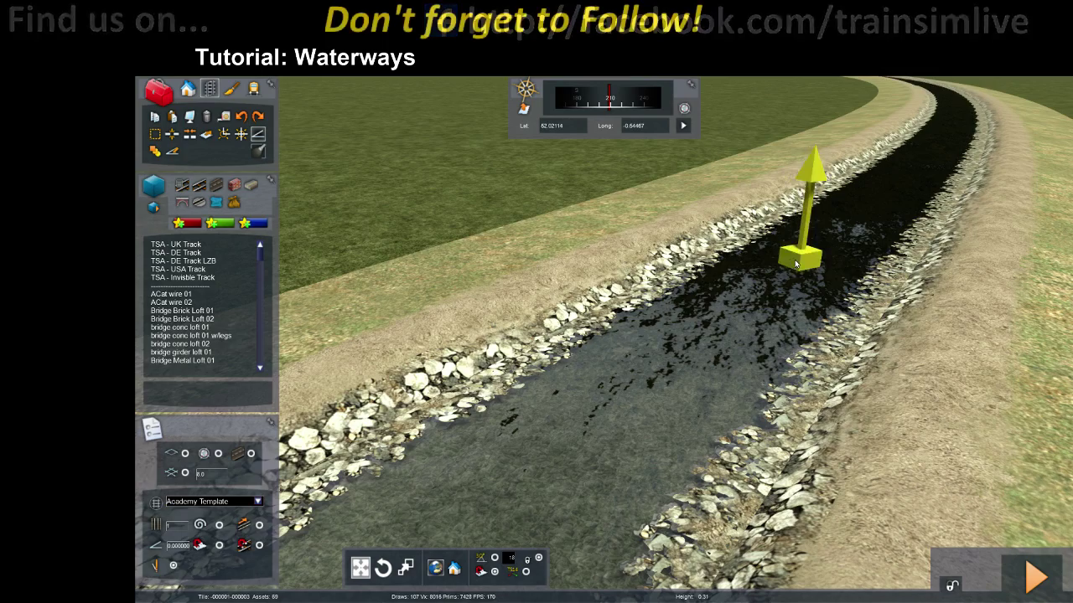
left_click_drag(796, 264, 802, 184)
right_click_drag(802, 184, 738, 189)
scroll(796, 234, "down", 5)
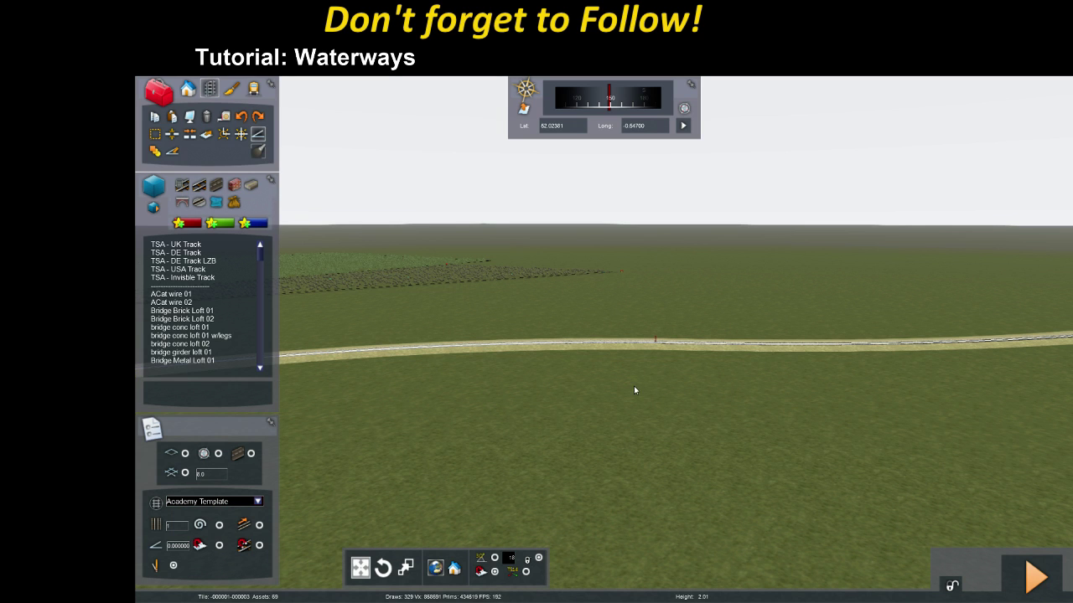
scroll(655, 340, "up", 5)
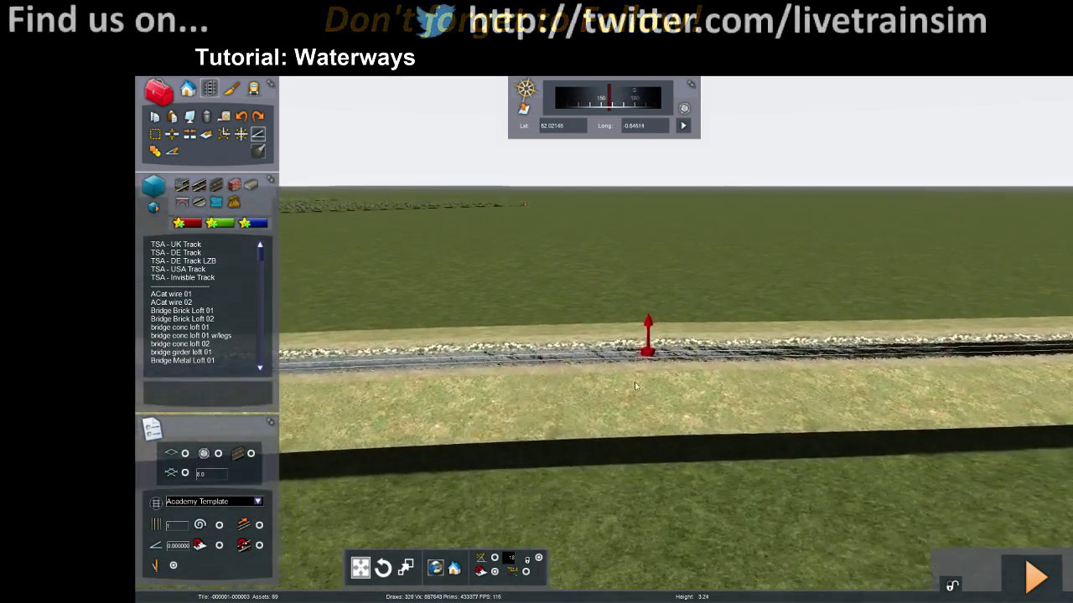
- Examine the slope, water surface and banks of the raised river in play mode, and return to the editor
left_click(1032, 578)
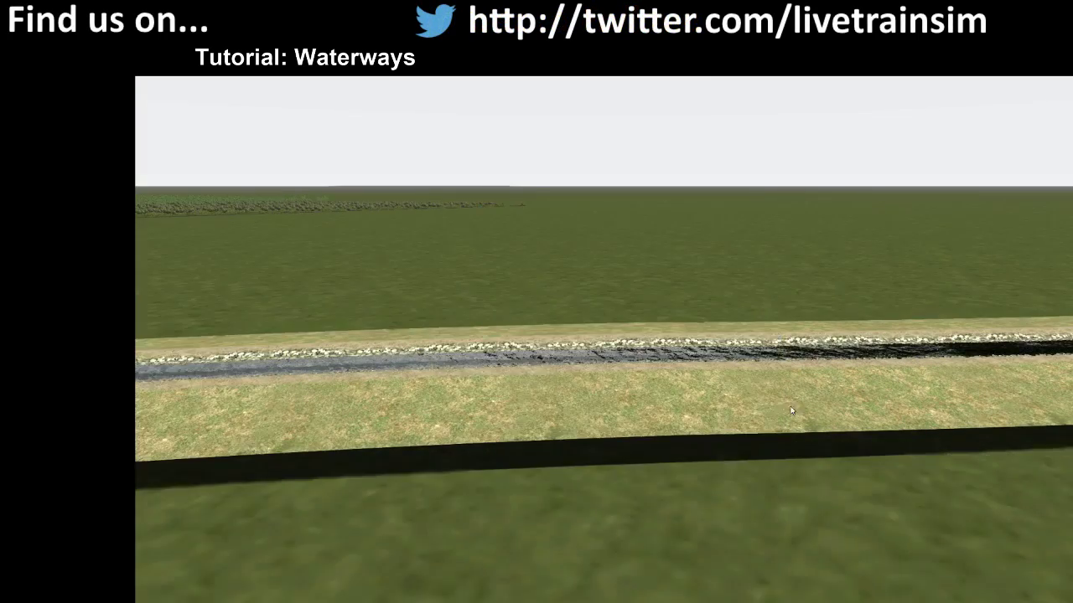
right_click_drag(791, 403, 604, 410)
key("Up")
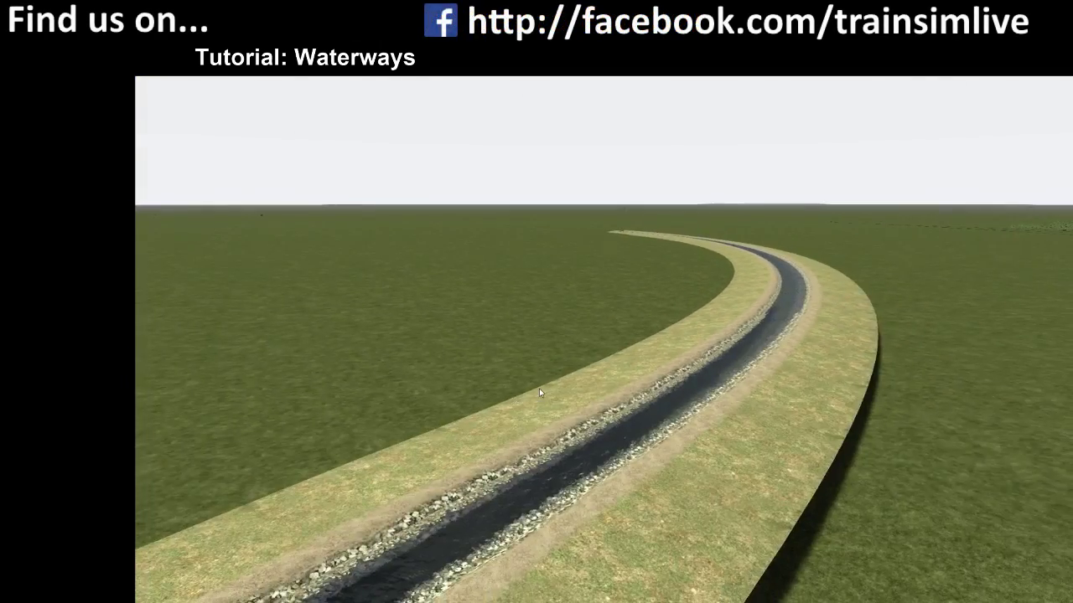
key("ctrl+e")
- Lay a gently curved Water Canal section on the grassland beside the river
right_click_drag(381, 264, 360, 275)
key("Down")
key("Right")
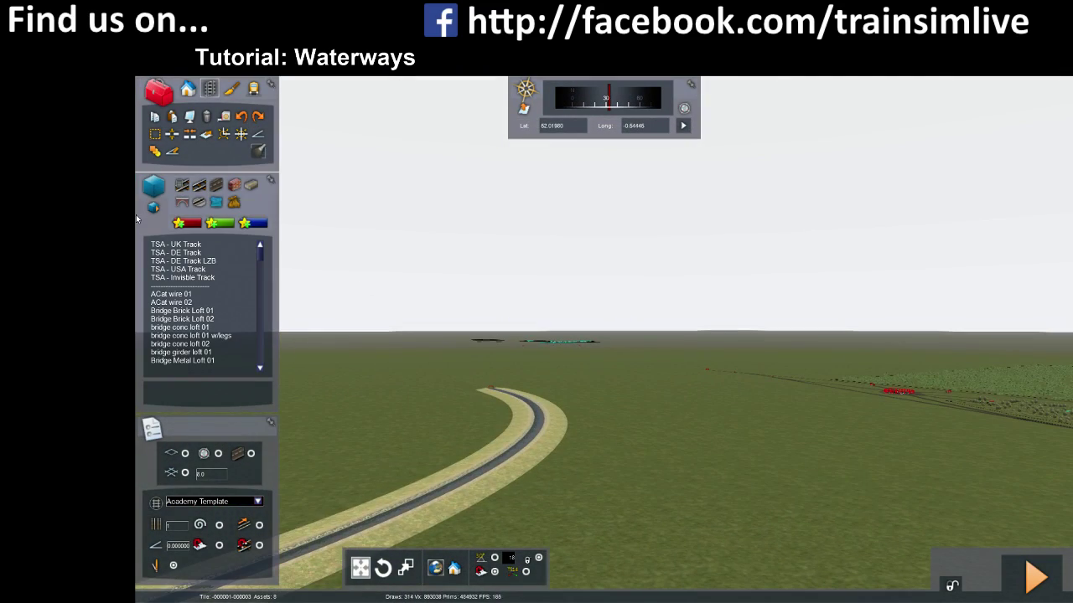
left_click(215, 202)
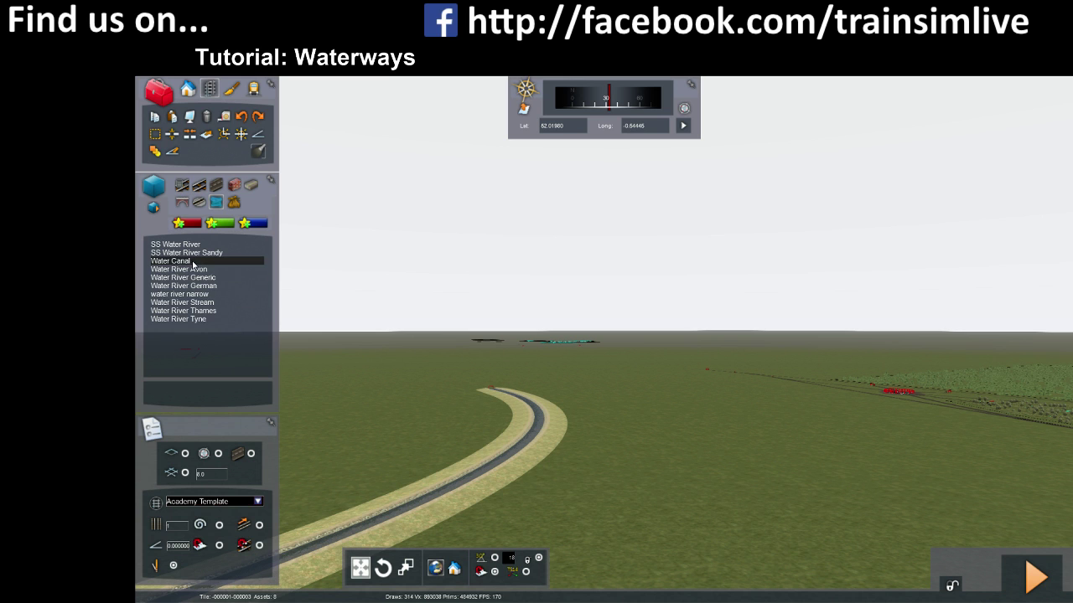
right_click_drag(664, 523, 681, 524)
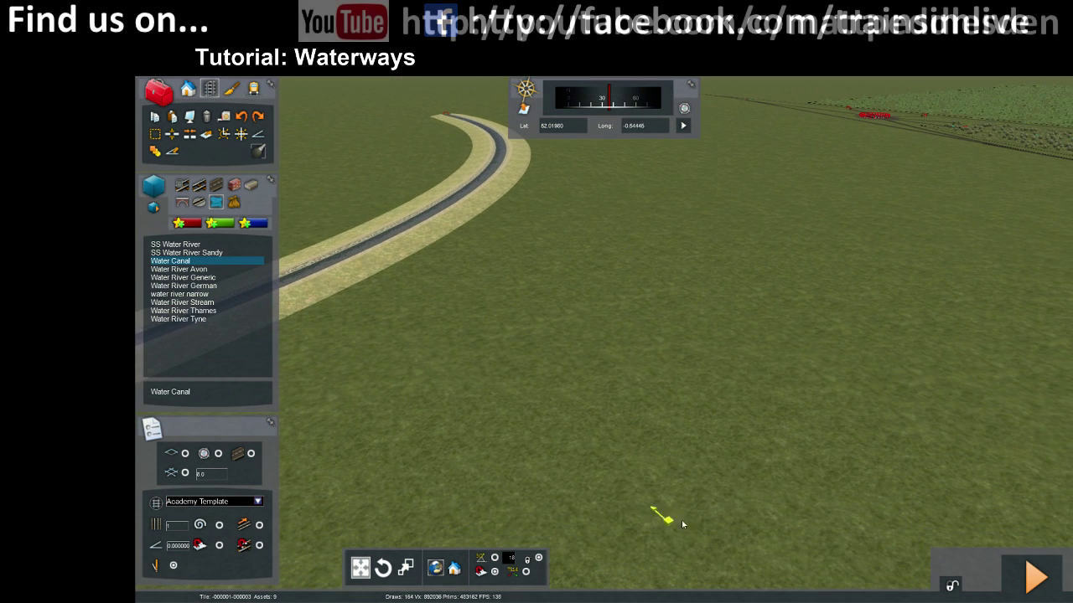
left_click(794, 500)
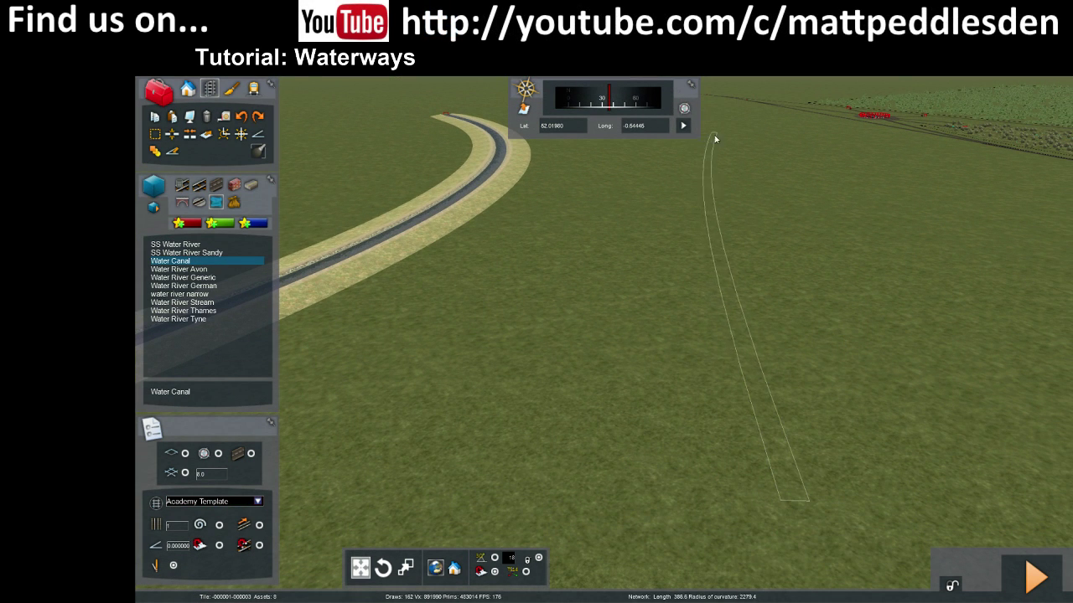
left_click(698, 169)
- Extend the canal from its far end with a second section that curves towards the river
key("Up")
mouse_move(690, 180)
right_mouse_down()
mouse_move(687, 118)
mouse_move(689, 176)
right_mouse_up()
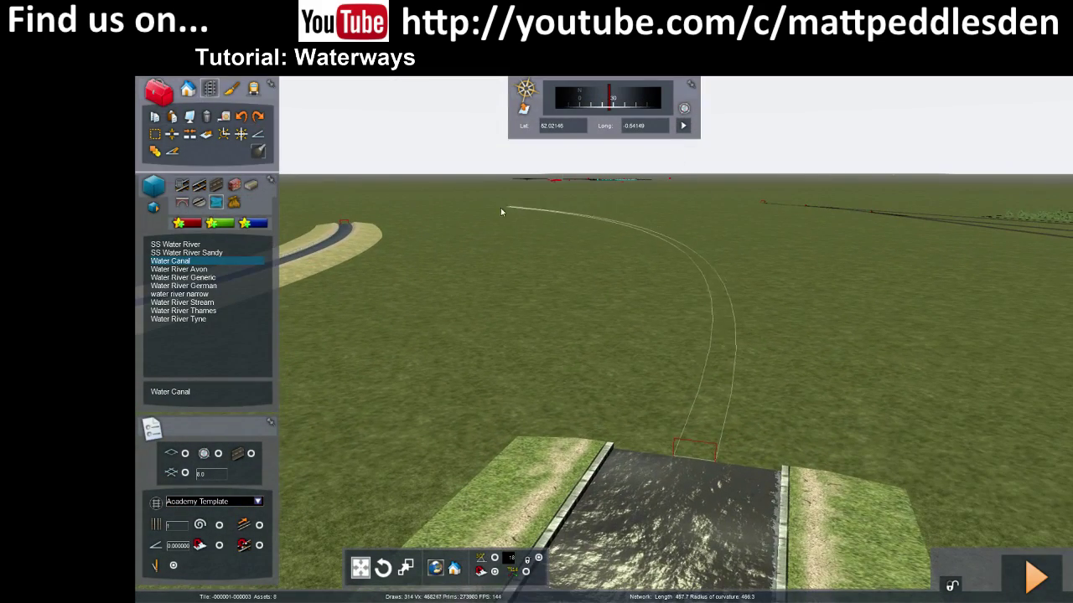
left_click(482, 245)
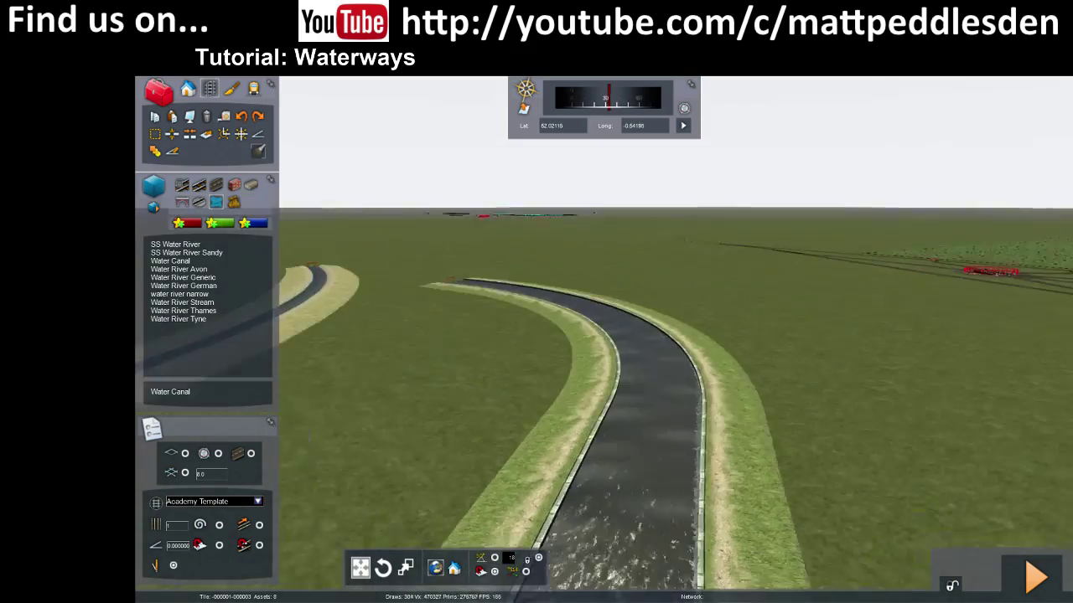
- Raise the canal's end with the Gradient tool so the canal slopes
key("Up")
right_click_drag(482, 244, 306, 239)
key("Up")
right_click_drag(289, 142, 327, 157)
key("Left")
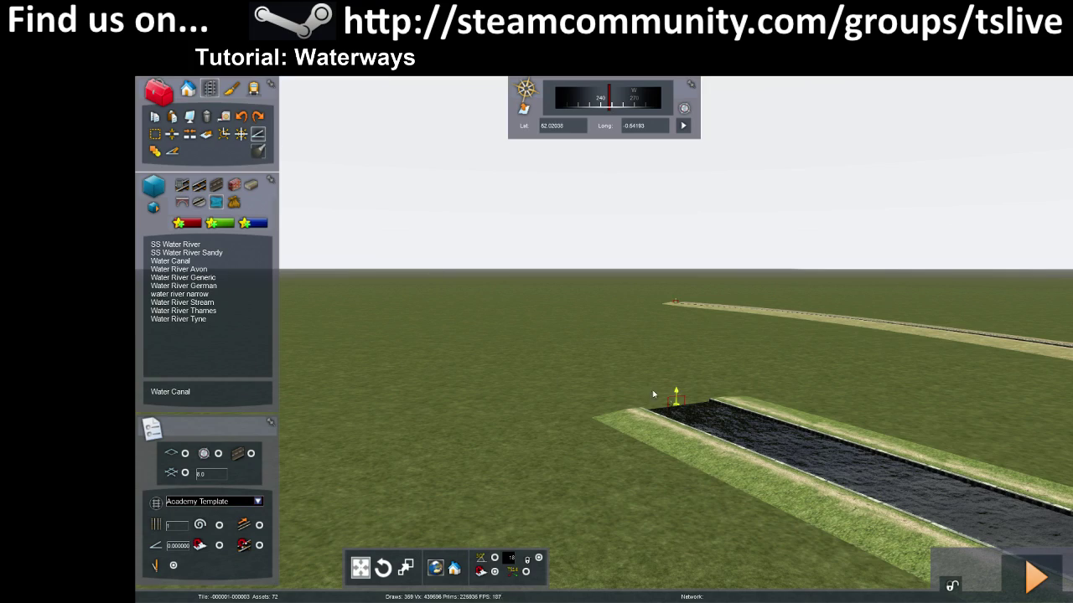
key("Up")
right_click_drag(674, 408, 691, 442)
left_click_drag(688, 398, 696, 234)
key("Down")
right_click_drag(696, 235, 712, 270)
key("Up")
- Examine the raised canal's surface and section join in play mode, and return to the editor
left_click(1036, 577)
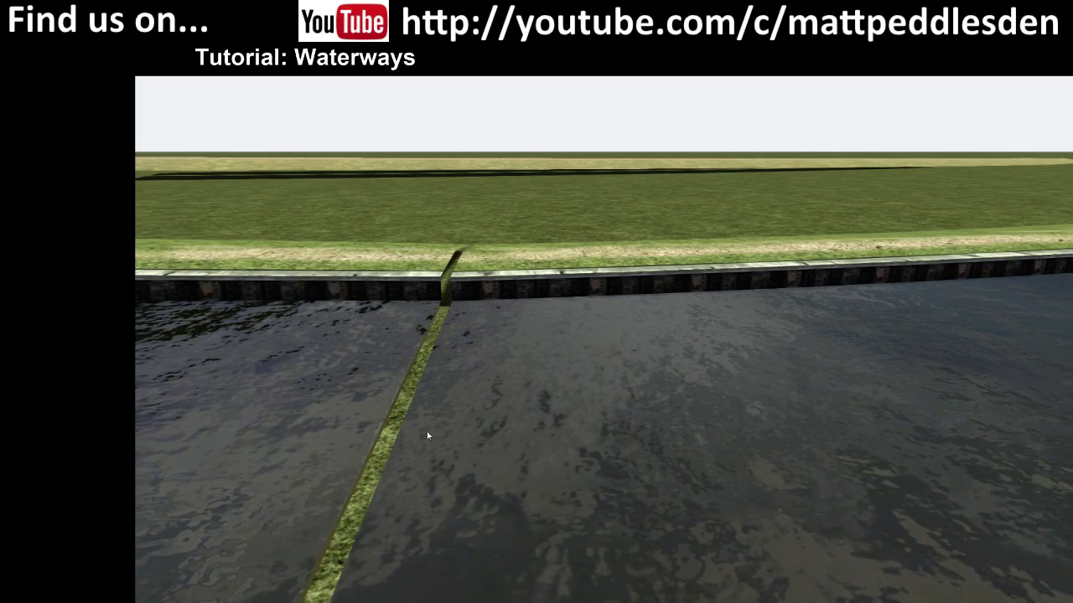
right_click_drag(496, 458, 553, 411)
key("Down")
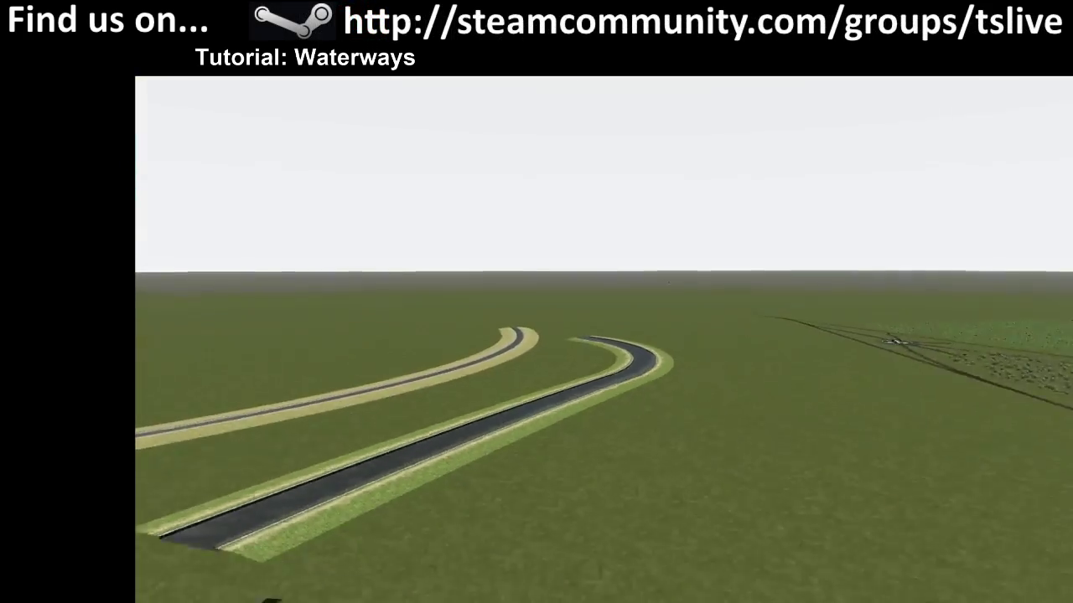
key("Down")
right_click_drag(415, 244, 416, 277)
key("Up")
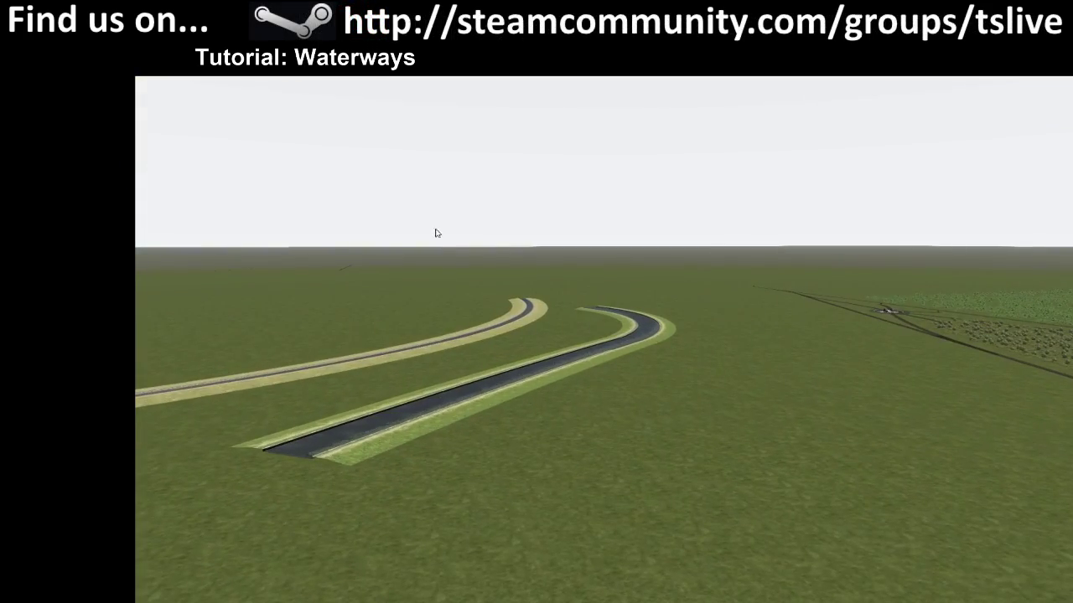
key("ctrl+e")
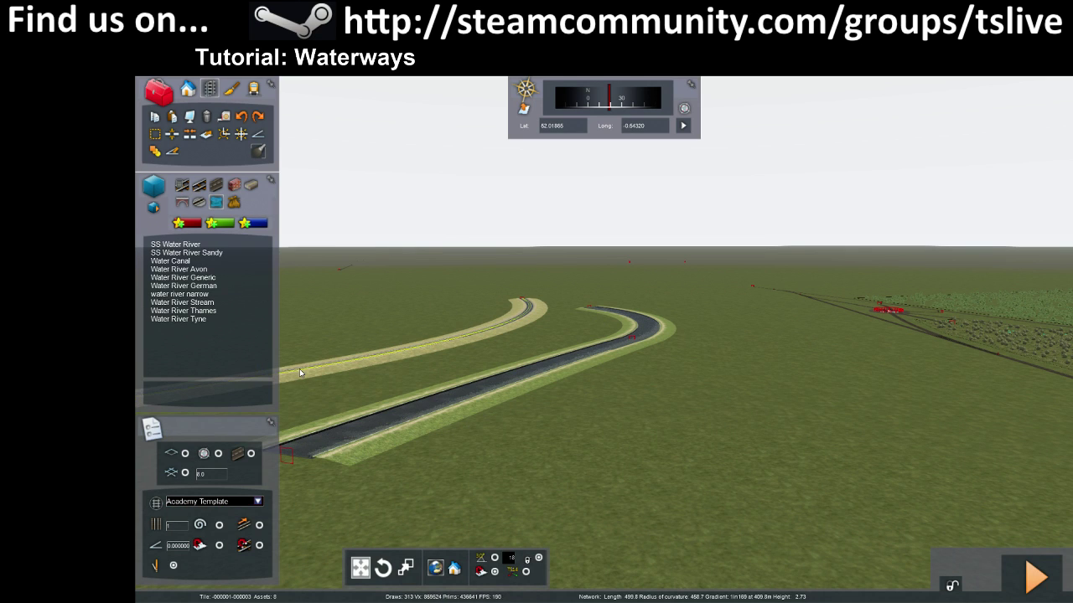
- Set the terrain brush size to 100.00 and its strength to 10.00, and lower the ground near the waterways into a broad hollow
left_click(231, 90)
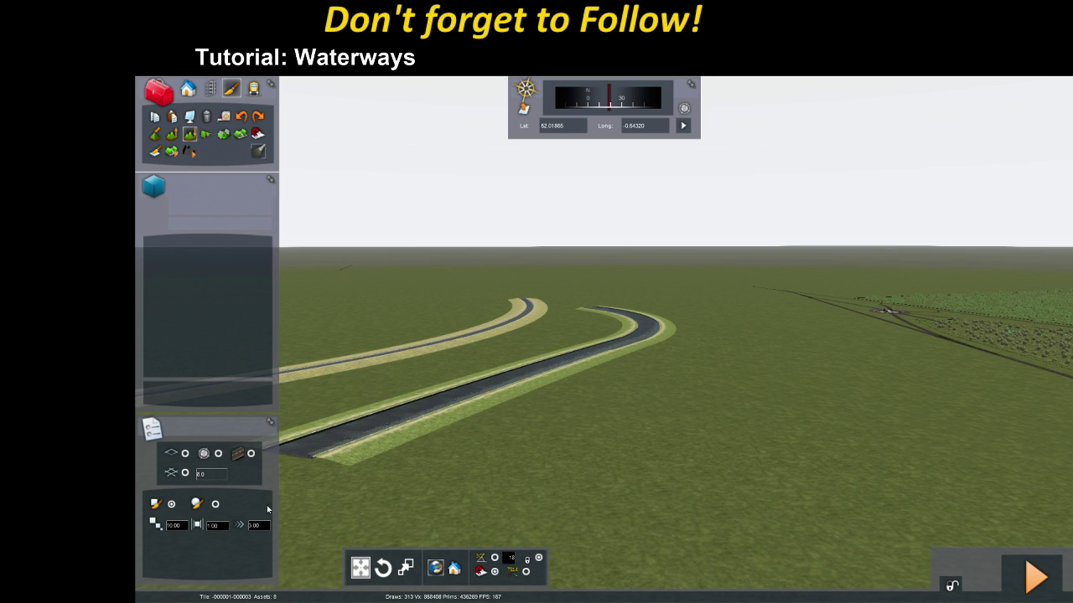
type("10.00")
right_click_drag(582, 429, 693, 384)
left_click_drag(644, 421, 646, 425)
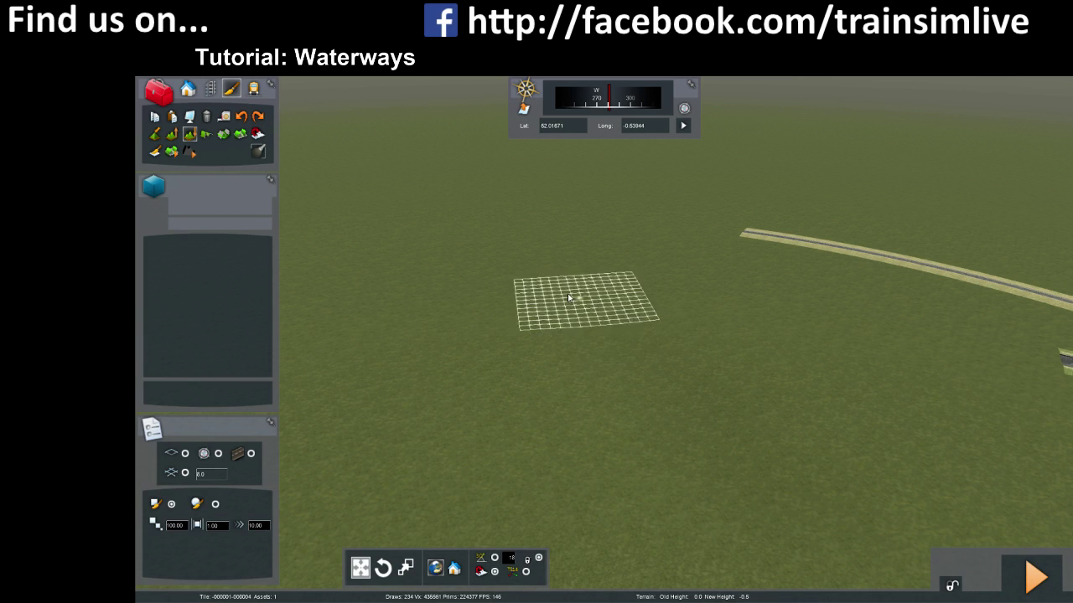
mouse_move(549, 299)
left_mouse_down()
mouse_move(589, 424)
mouse_move(625, 343)
mouse_move(715, 503)
mouse_move(512, 311)
mouse_move(555, 367)
mouse_move(709, 486)
mouse_move(586, 286)
mouse_move(596, 339)
mouse_move(552, 395)
mouse_move(598, 355)
mouse_move(713, 460)
mouse_move(588, 376)
left_mouse_up()
key("Up")
mouse_move(423, 371)
right_mouse_down()
mouse_move(423, 410)
mouse_move(424, 352)
mouse_move(390, 337)
mouse_move(389, 285)
mouse_move(390, 326)
mouse_move(421, 350)
right_mouse_up()
key("Up")
key("Down")
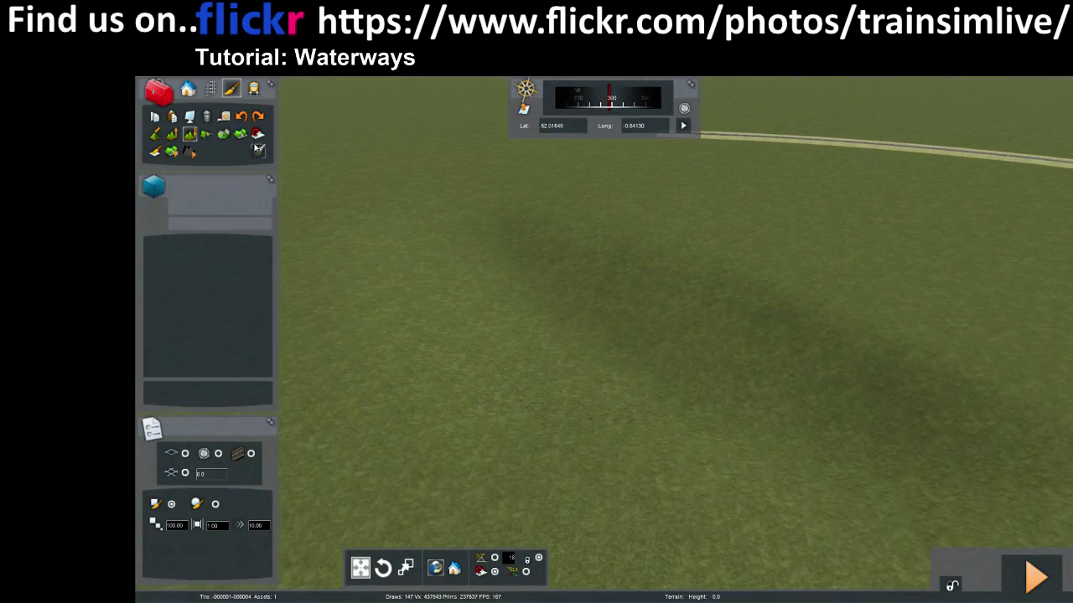
- Place a Water Lake Reflective object from the vegetation assets in the lowered terrain
left_click(210, 90)
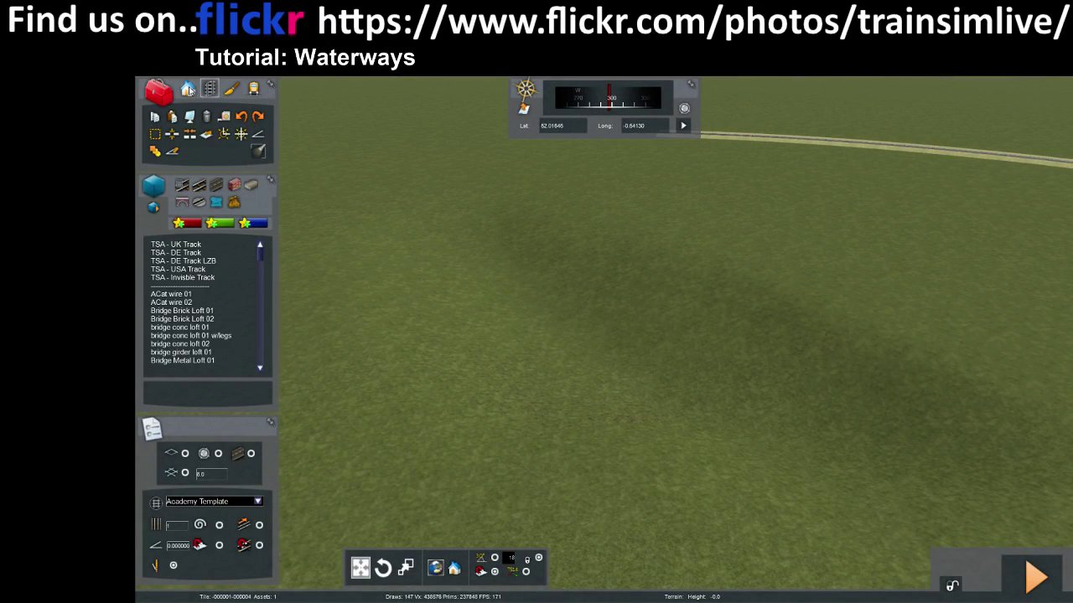
left_click(188, 89)
left_click(222, 187)
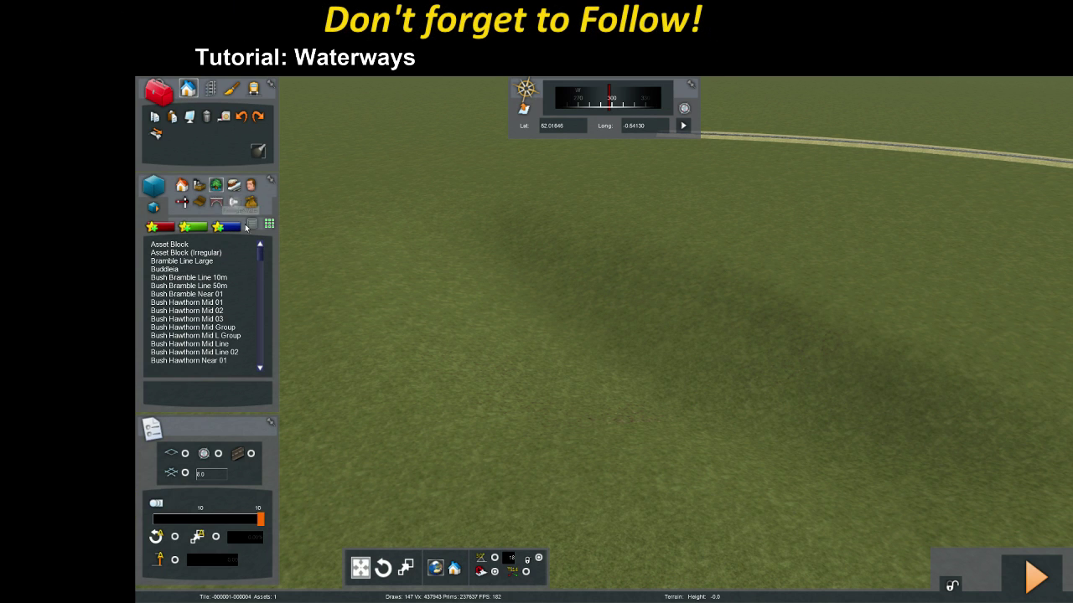
left_click_drag(260, 251, 240, 395)
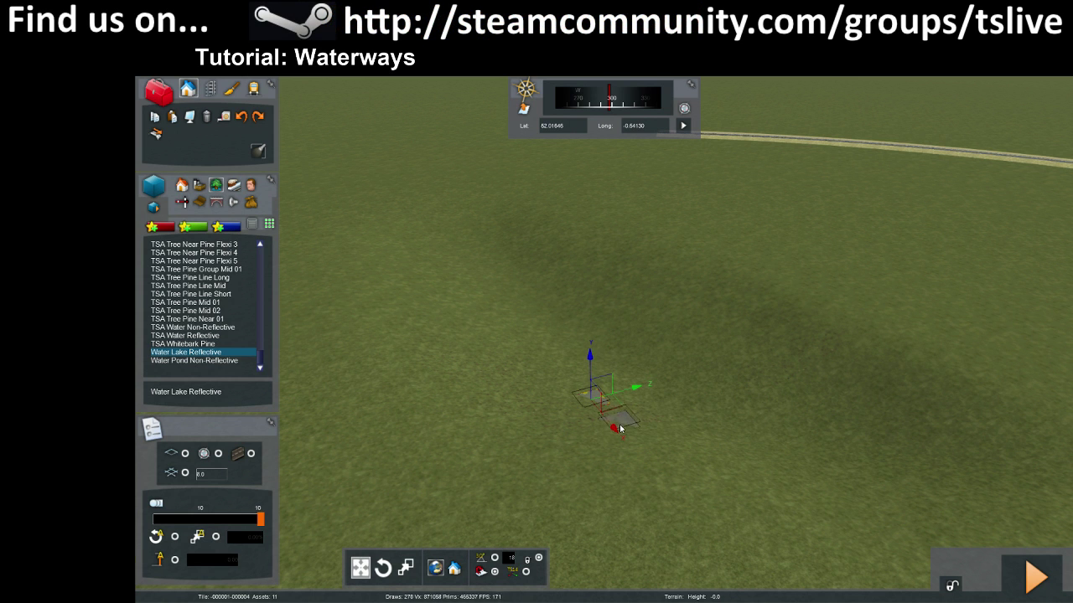
right_click_drag(646, 411, 615, 414)
right_click(615, 414)
key("Up")
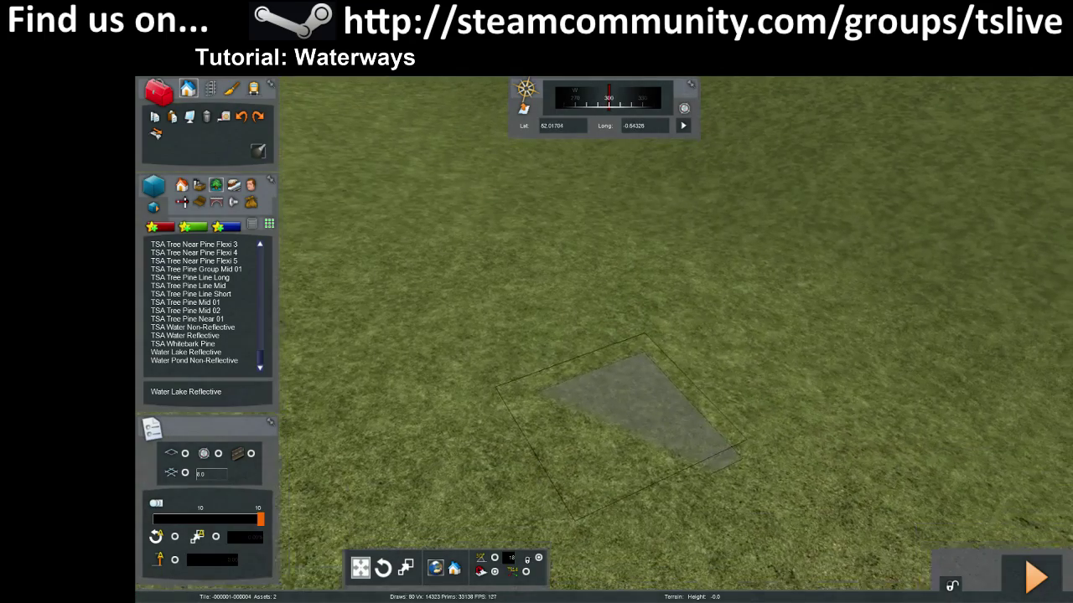
- Place the Water Lake Reflective object in the hollow and stretch it lengthwise along the lowered ground
left_click(669, 400)
left_click_drag(647, 357, 612, 84)
key("Down")
right_click_drag(612, 84, 638, 288)
left_click_drag(580, 360, 423, 247)
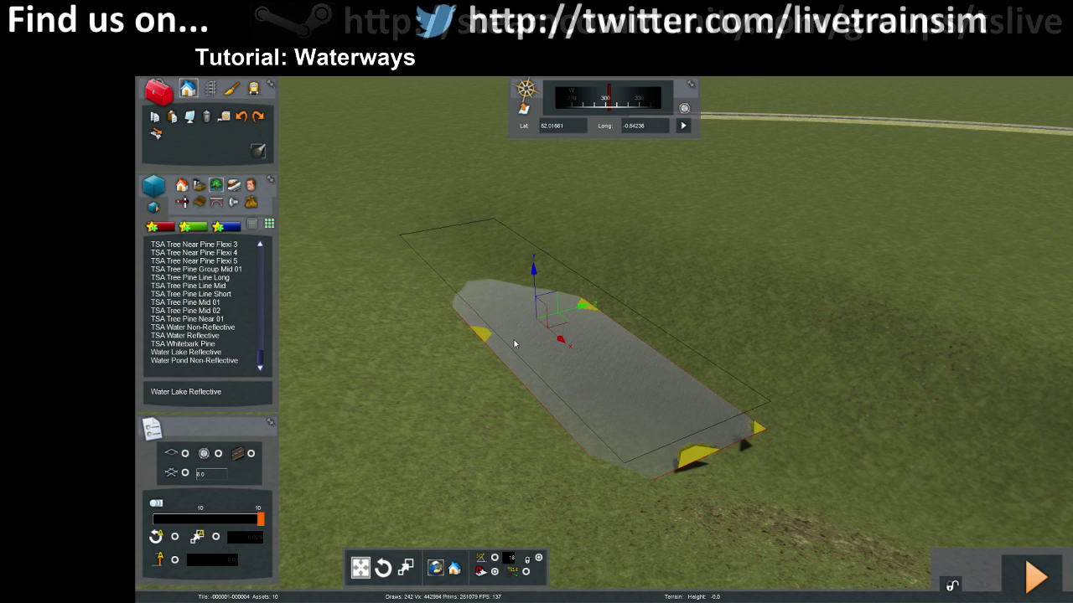
- Enlarge the lake's bounding area in both directions so it reaches past the hollow's edges
key("Down")
right_click_drag(697, 464, 706, 451)
key("Up")
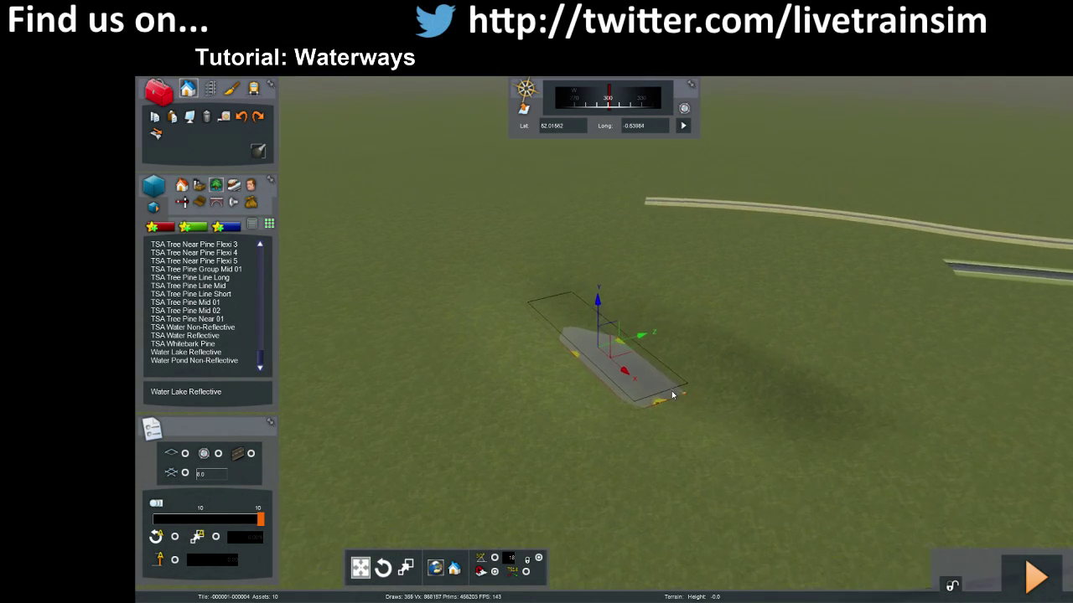
left_click_drag(757, 445, 1060, 591)
left_click_drag(615, 420, 471, 499)
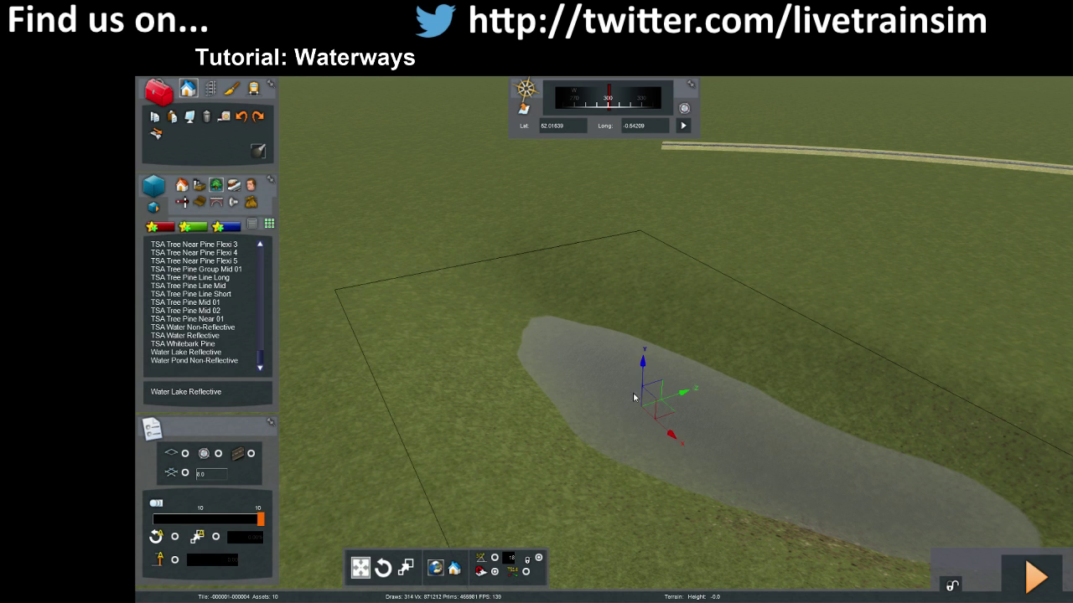
- Raise the lake slightly and extend its far corner so the water fills the hollow up to its banks
left_click_drag(641, 365, 635, 355)
left_click_drag(497, 283, 427, 218)
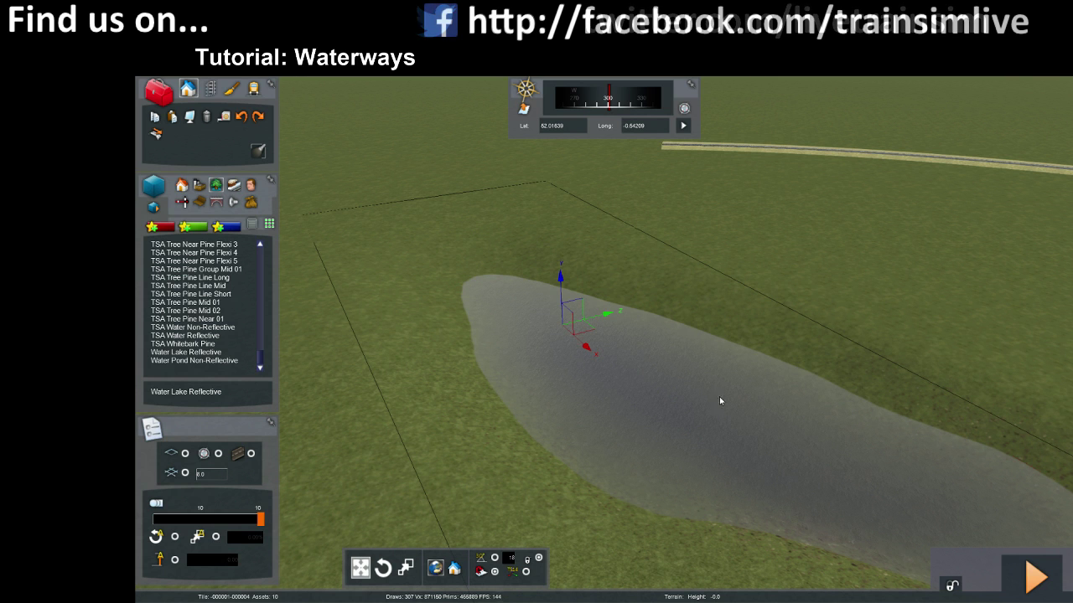
left_click_drag(560, 276, 559, 271)
- Examine the lake's shoreline and water surface from several sides of the hollow
right_click_drag(560, 271, 577, 344)
left_click_drag(740, 375, 870, 336)
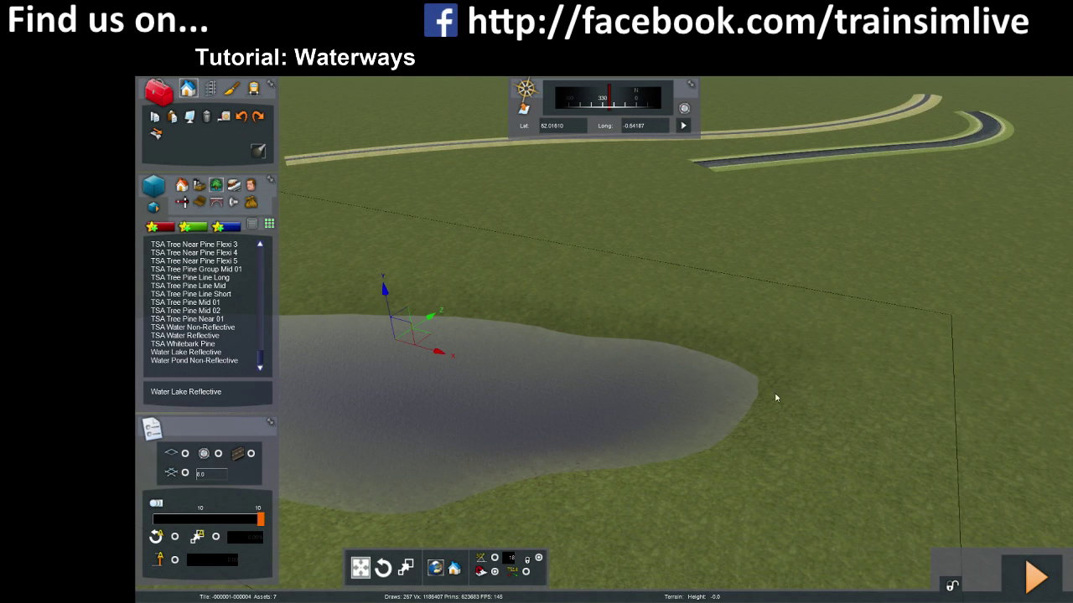
right_click_drag(814, 355, 718, 364)
key("Up")
key("Down")
right_click_drag(555, 393, 495, 415)
key("Down")
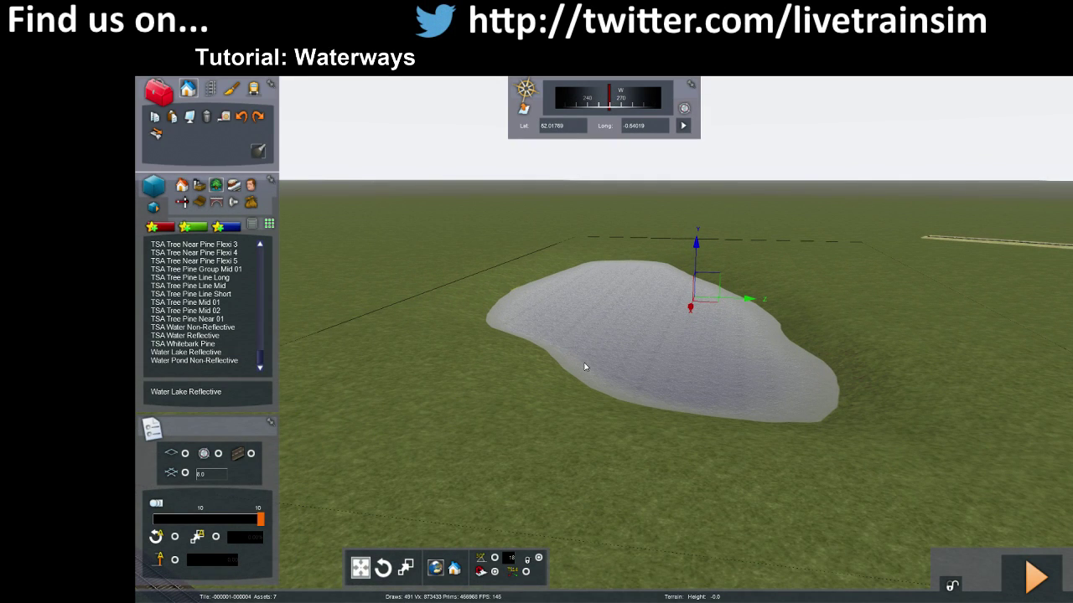
right_click_drag(610, 350, 616, 377)
key("Up")
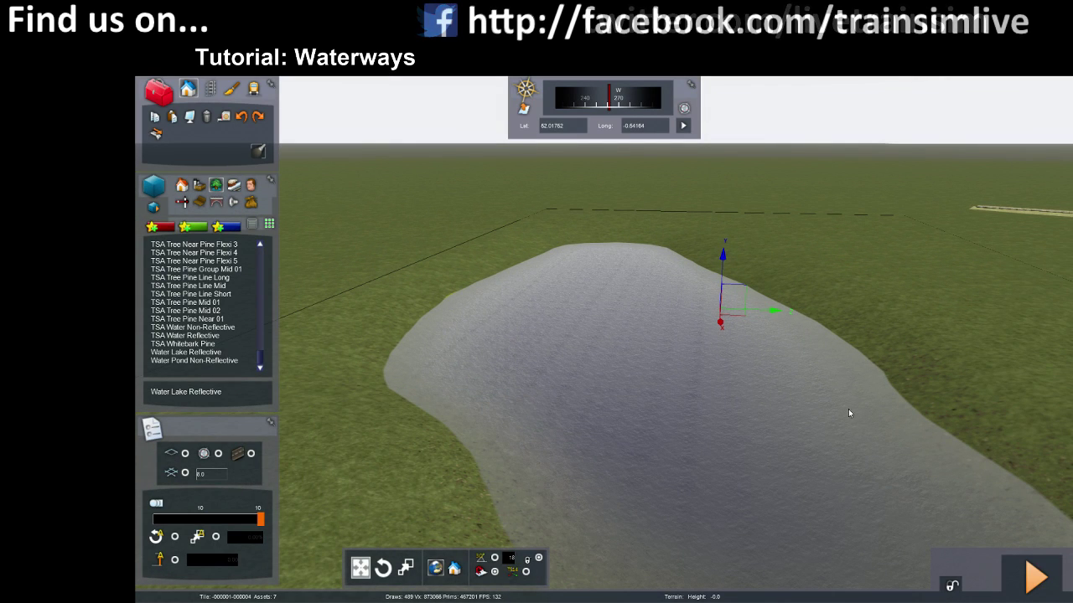
right_click_drag(853, 371, 637, 433)
key("Up")
key("Left")
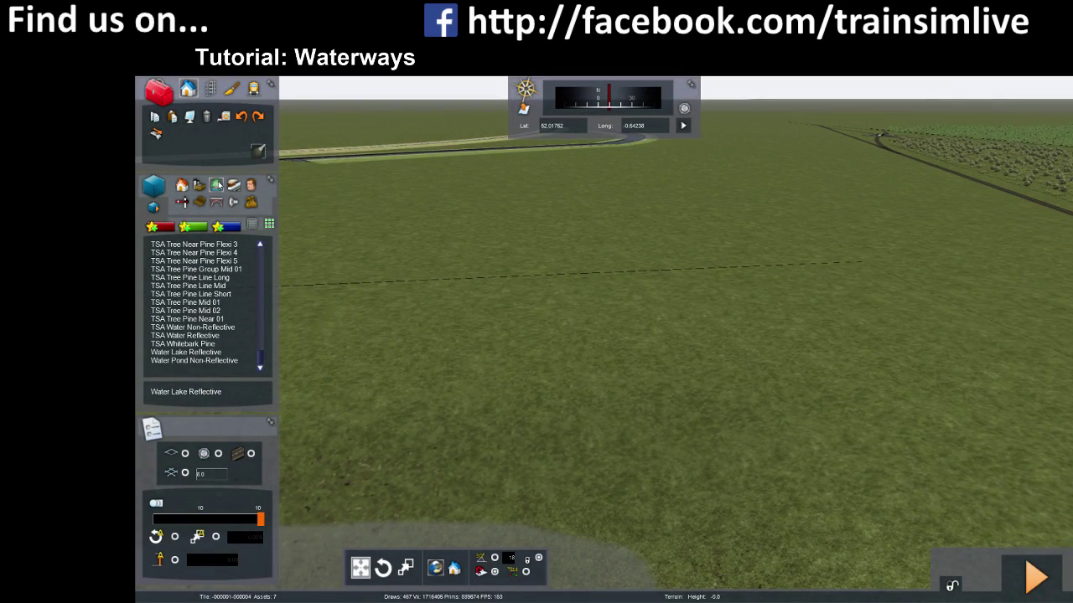
- Lower the terrain in a channel running from the lake's edge to the corner of its bounding area, using brush size 25.00
left_click(231, 91)
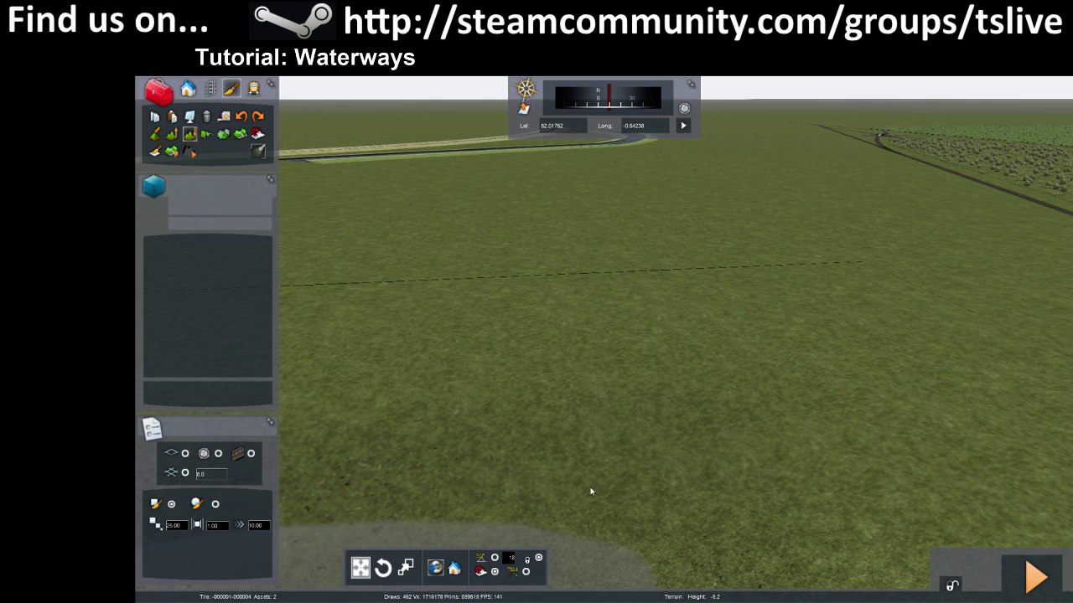
mouse_move(734, 388)
left_mouse_down()
mouse_move(790, 256)
mouse_move(759, 368)
left_mouse_up()
left_click_drag(741, 440, 739, 469)
left_click_drag(775, 309, 786, 356)
mouse_move(767, 362)
left_mouse_down()
mouse_move(751, 404)
mouse_move(771, 367)
mouse_move(770, 382)
left_mouse_up()
mouse_move(712, 406)
left_mouse_down()
mouse_move(708, 440)
mouse_move(722, 474)
mouse_move(773, 501)
left_mouse_up()
left_click_drag(817, 246, 800, 314)
left_click_drag(750, 463, 746, 494)
left_click_drag(847, 264, 849, 278)
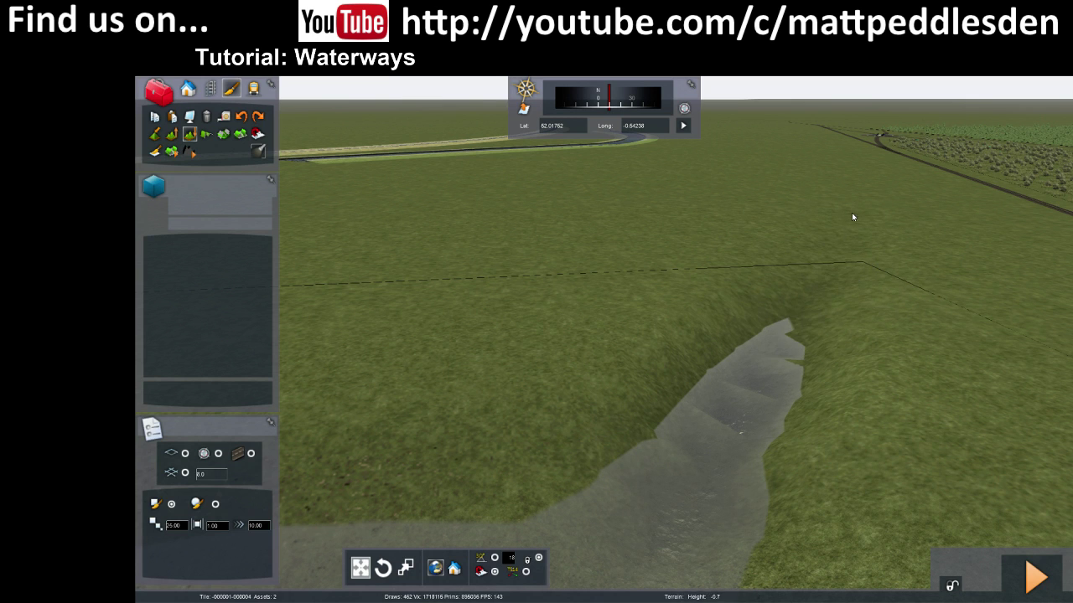
left_click(785, 362)
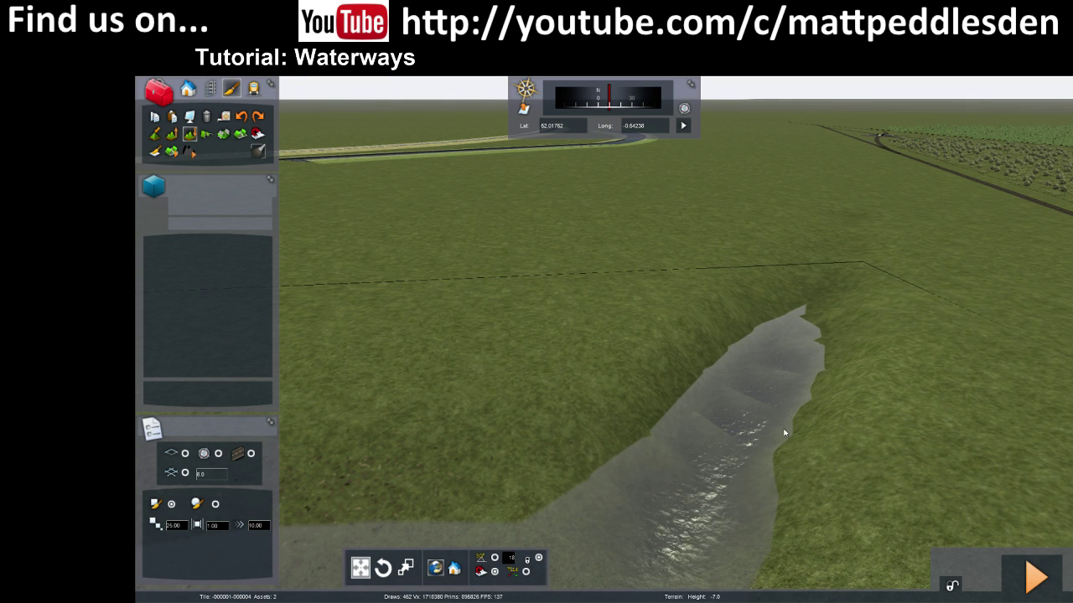
- Examine how the lake's water fills the channel, with the lake object selected to check its extent
mouse_move(743, 505)
right_mouse_down()
mouse_move(603, 578)
mouse_move(704, 453)
mouse_move(678, 478)
mouse_move(680, 520)
mouse_move(637, 587)
mouse_move(637, 352)
right_mouse_up()
key("Up")
key("Right")
right_click_drag(872, 360, 771, 470)
key("Down")
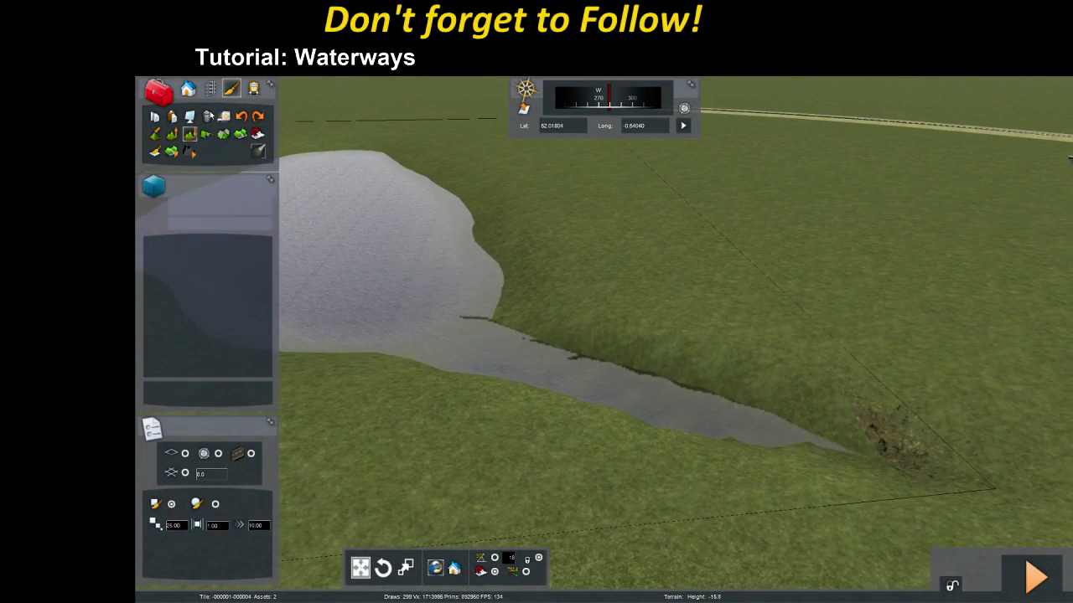
left_click(192, 88)
left_click(328, 259)
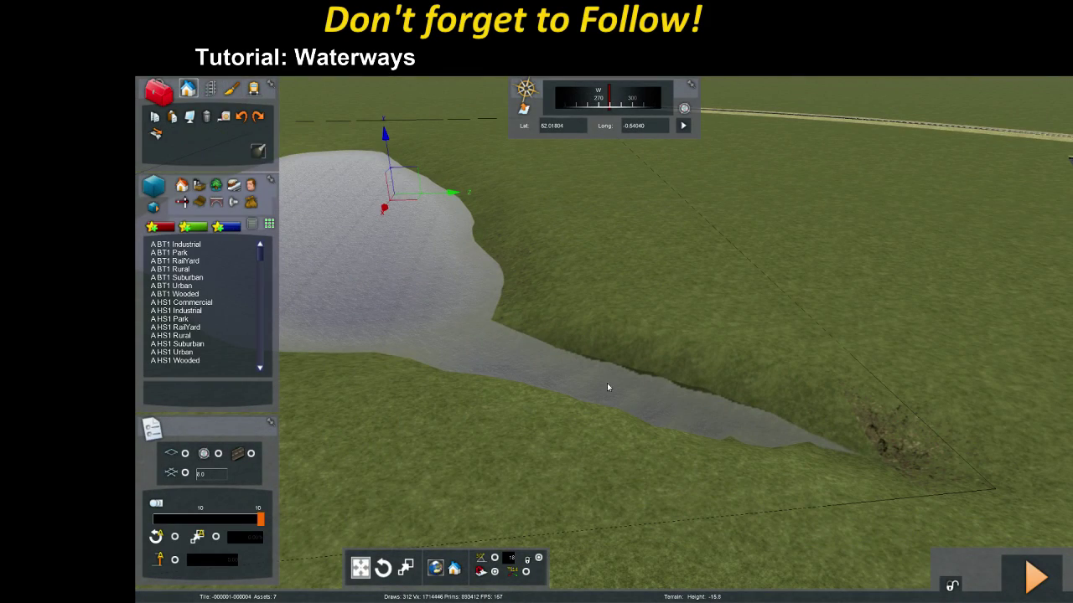
right_click_drag(619, 386, 595, 511)
key("Down")
key("Down")
right_click_drag(705, 251, 705, 299)
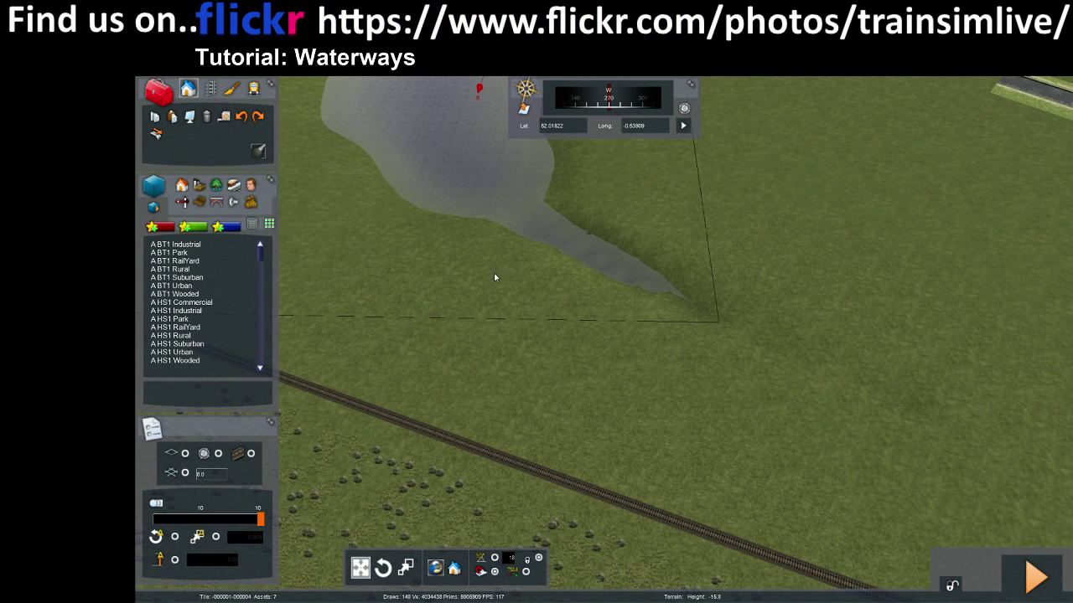
- Place a TSA Water Non-Reflective object at the channel's end, then rotate and stretch it in line with the channel
left_click(216, 186)
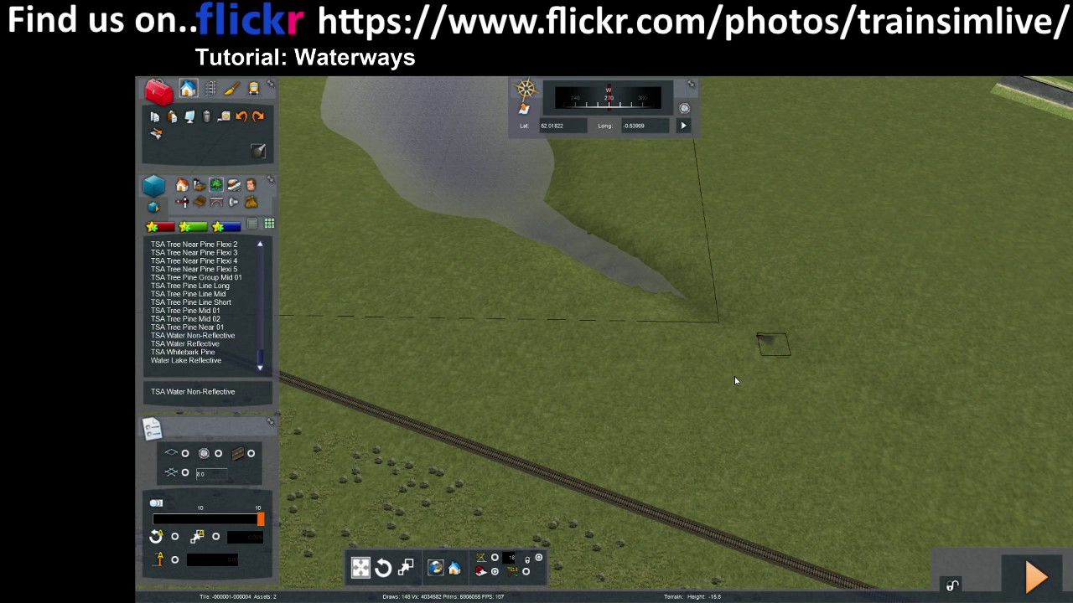
left_click(769, 343)
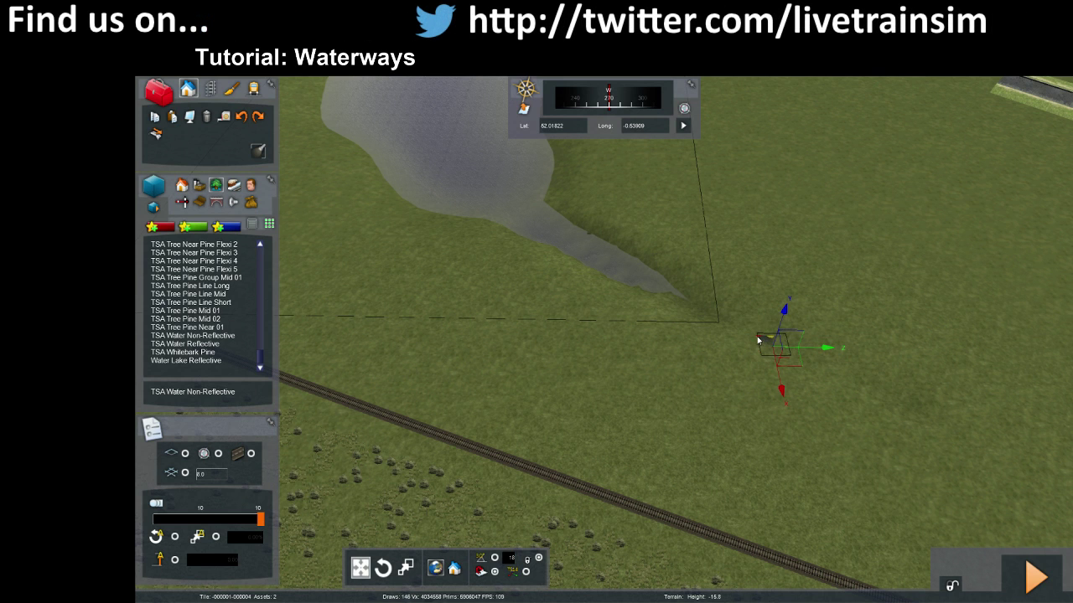
left_click_drag(734, 327, 653, 286)
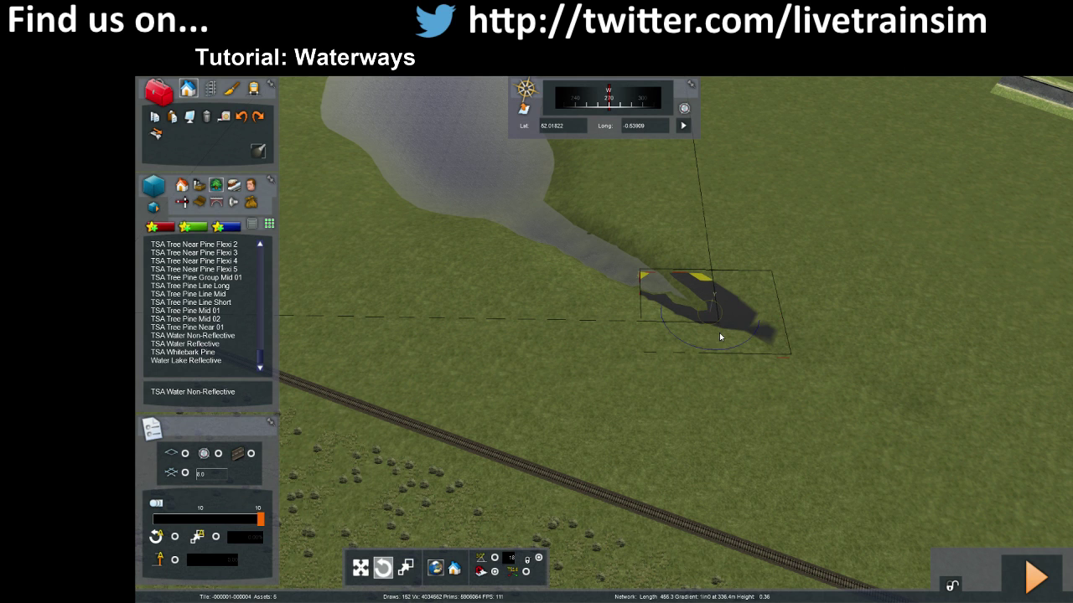
left_click_drag(760, 336, 1009, 508)
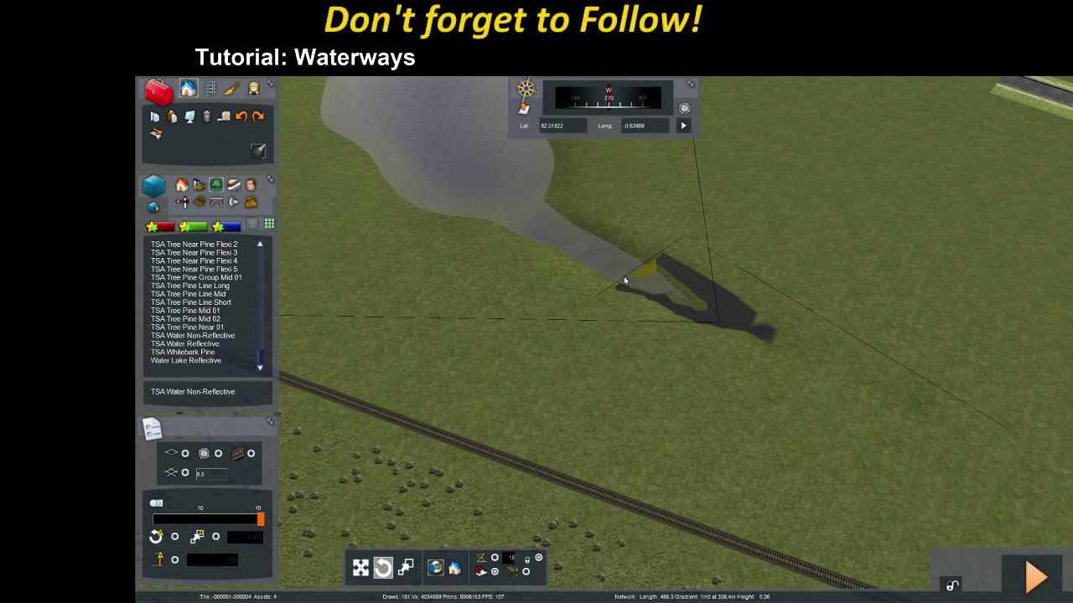
- Lower the non-reflective water object until its surface is level with the lake's water in the channel
key("Up")
right_click_drag(610, 307, 771, 277)
key("Up")
key("Left")
right_click_drag(679, 322, 706, 300)
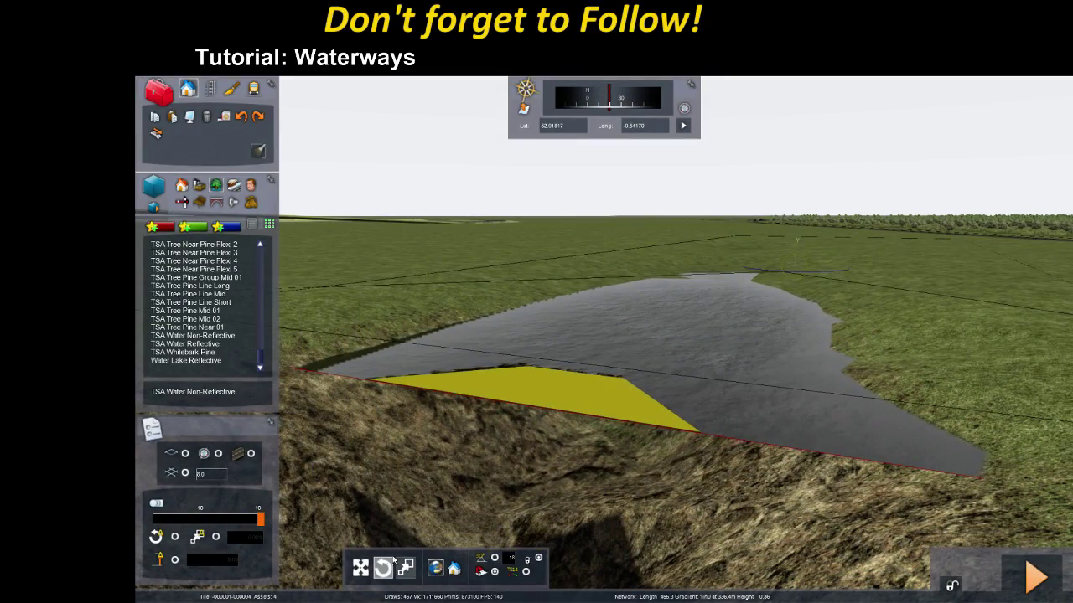
left_click(361, 570)
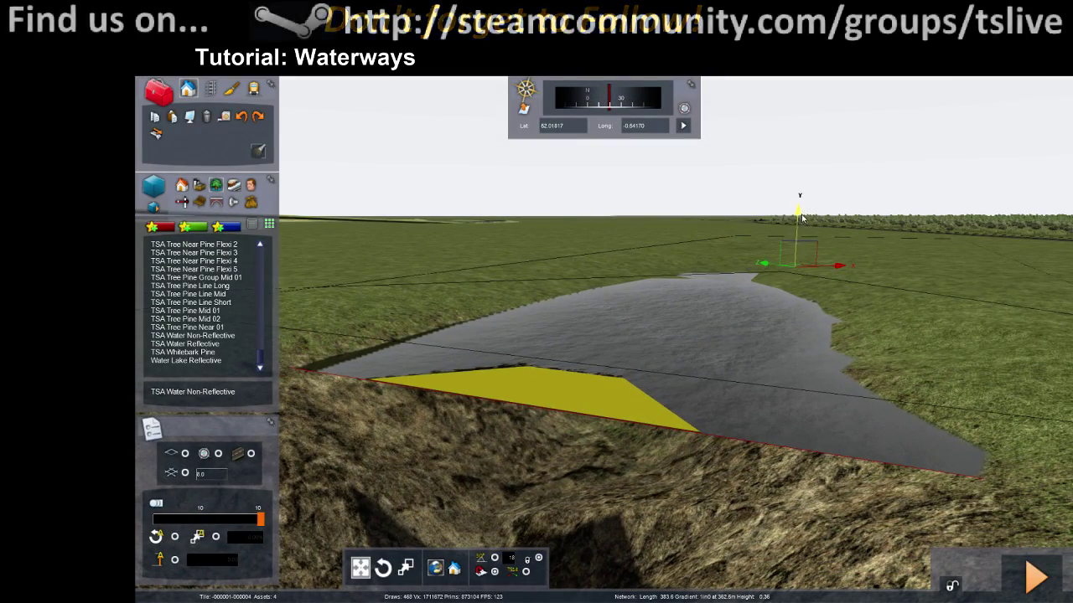
left_click_drag(797, 203, 785, 239)
key("Down")
key("Down")
left_click_drag(713, 258, 711, 266)
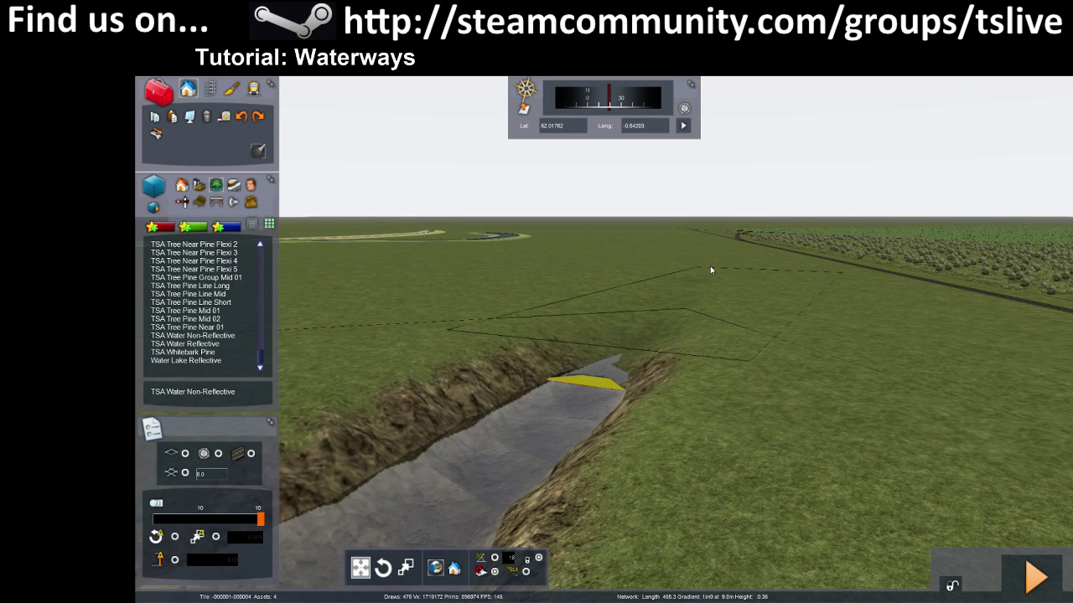
left_click_drag(711, 270, 711, 270)
- Deselect the water object and lower the terrain beneath it to extend the channel beyond the lake's bounding area
right_click_drag(728, 291, 503, 377)
key("Right")
key("Right")
right_click_drag(738, 254, 694, 255)
key("Down")
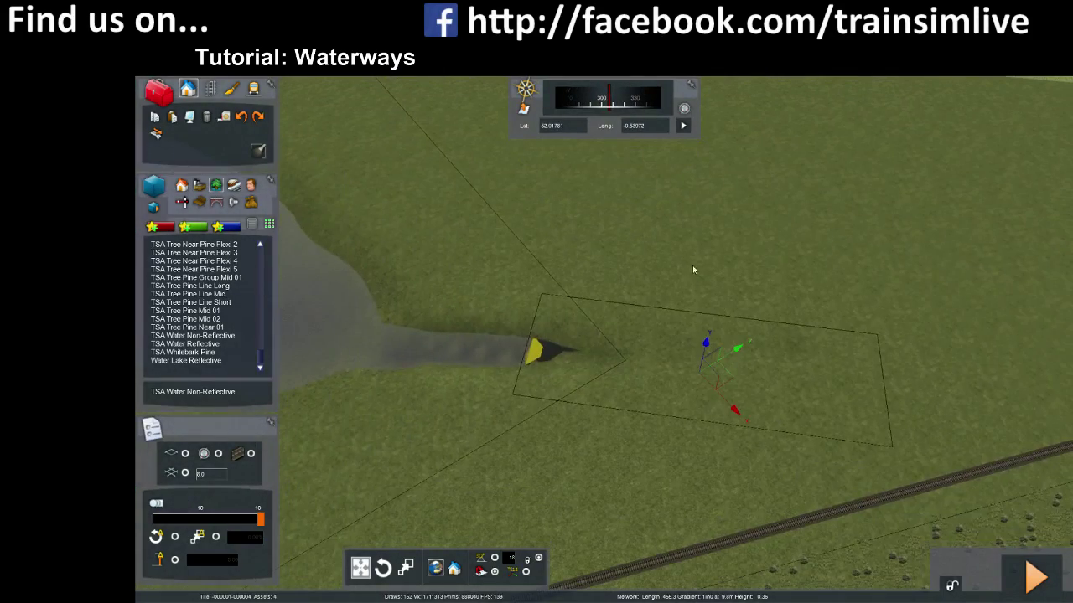
left_click(694, 254)
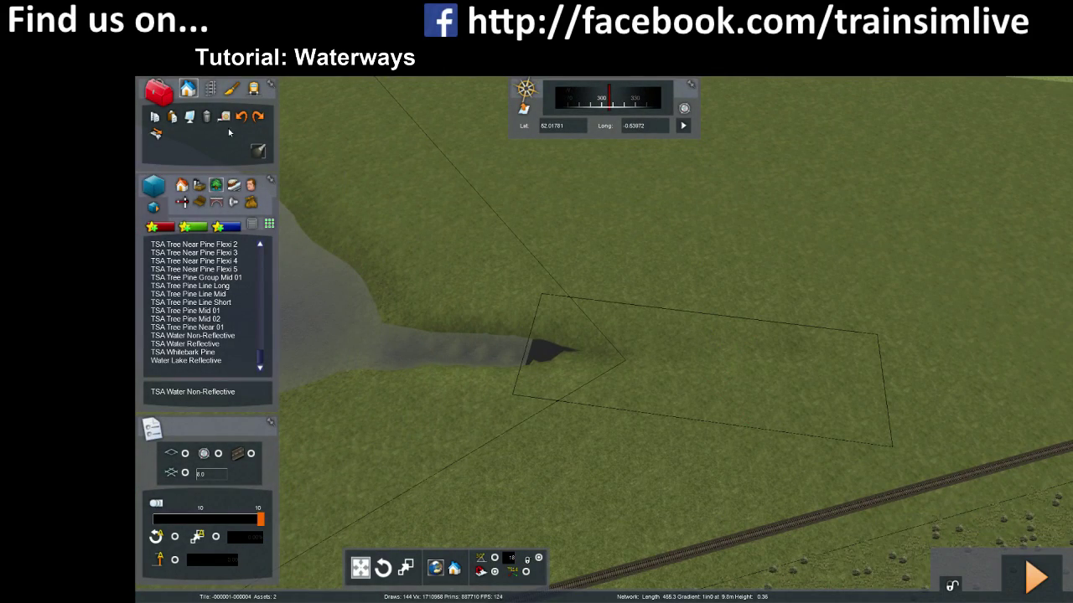
left_click(232, 89)
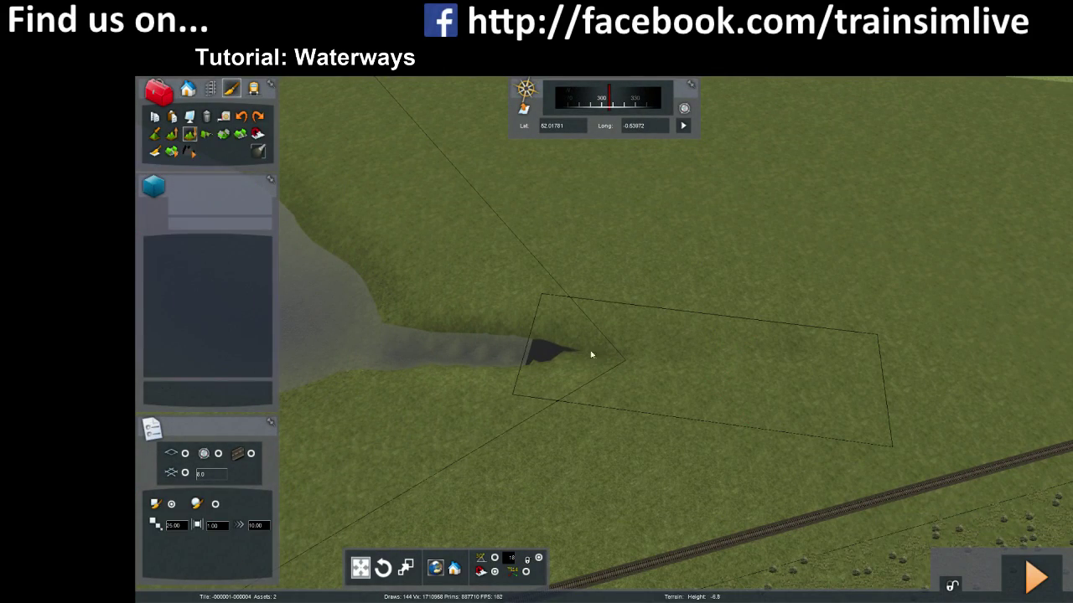
mouse_move(561, 362)
left_mouse_down()
mouse_move(900, 391)
mouse_move(584, 353)
mouse_move(859, 375)
mouse_move(756, 389)
mouse_move(496, 374)
mouse_move(874, 386)
mouse_move(691, 374)
mouse_move(848, 386)
mouse_move(612, 353)
left_mouse_up()
- Examine the lake and extended channel, including the transition between the reflective and non-reflective water
right_click_drag(678, 357, 784, 251)
key("Up")
key("Up")
key("Down")
key("Right")
right_click_drag(1006, 352, 939, 323)
right_click_drag(859, 431, 849, 454)
key("Down")
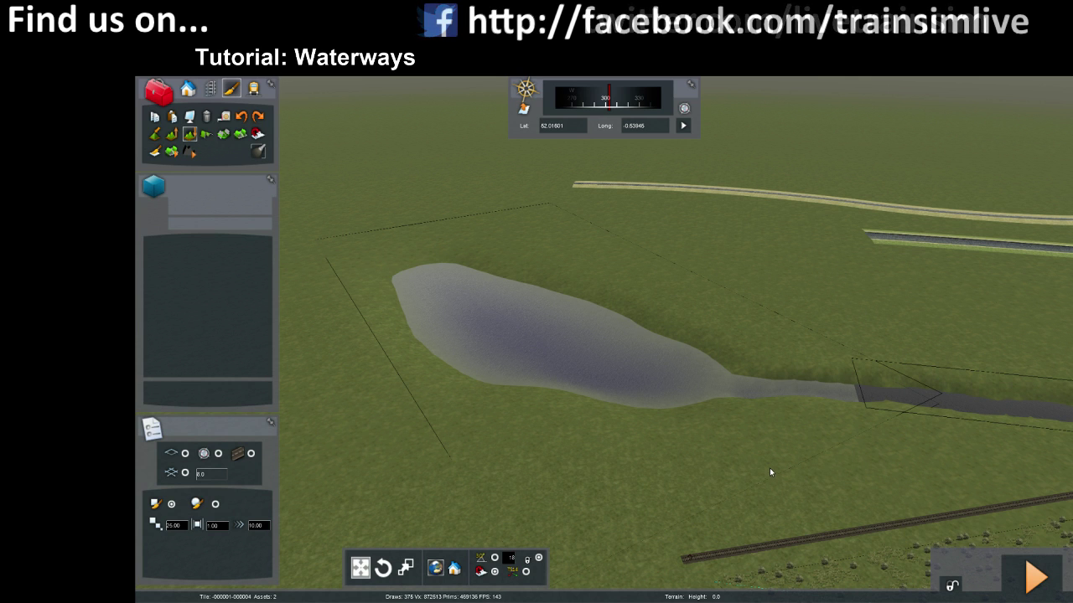
right_click_drag(770, 465, 759, 497)
key("Up")
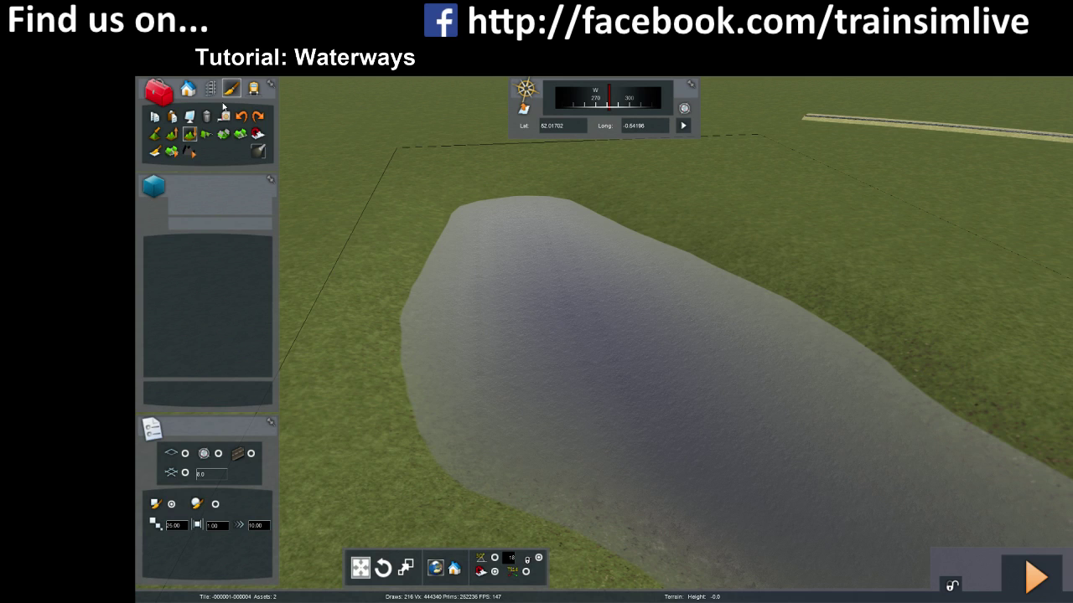
- Choose the Vehicle Path: Speedboat asset from the road network assets
left_click(209, 89)
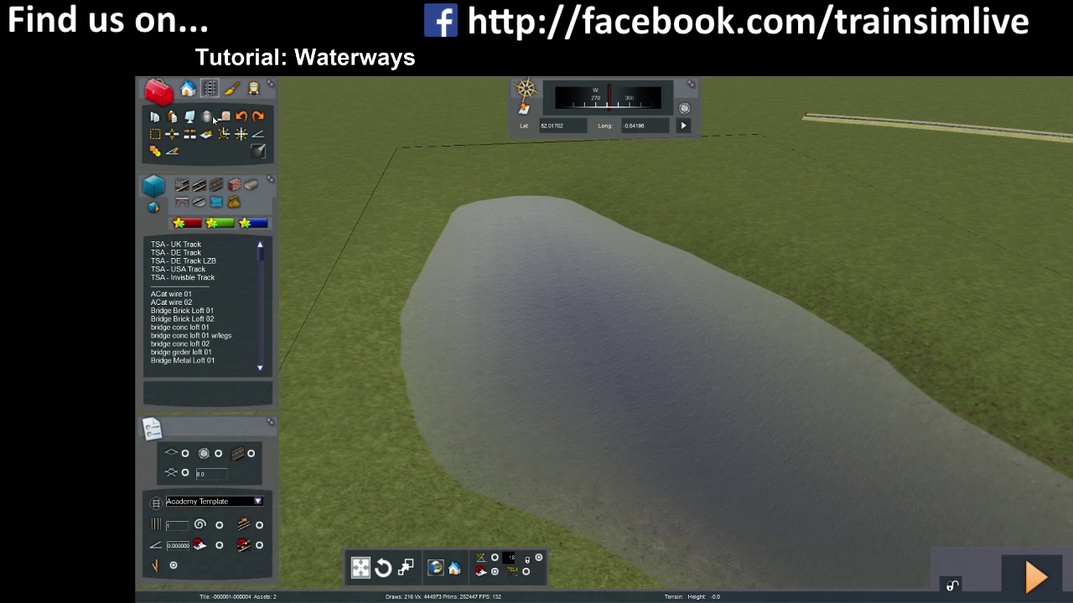
left_click(215, 185)
scroll(249, 258, "down", 2)
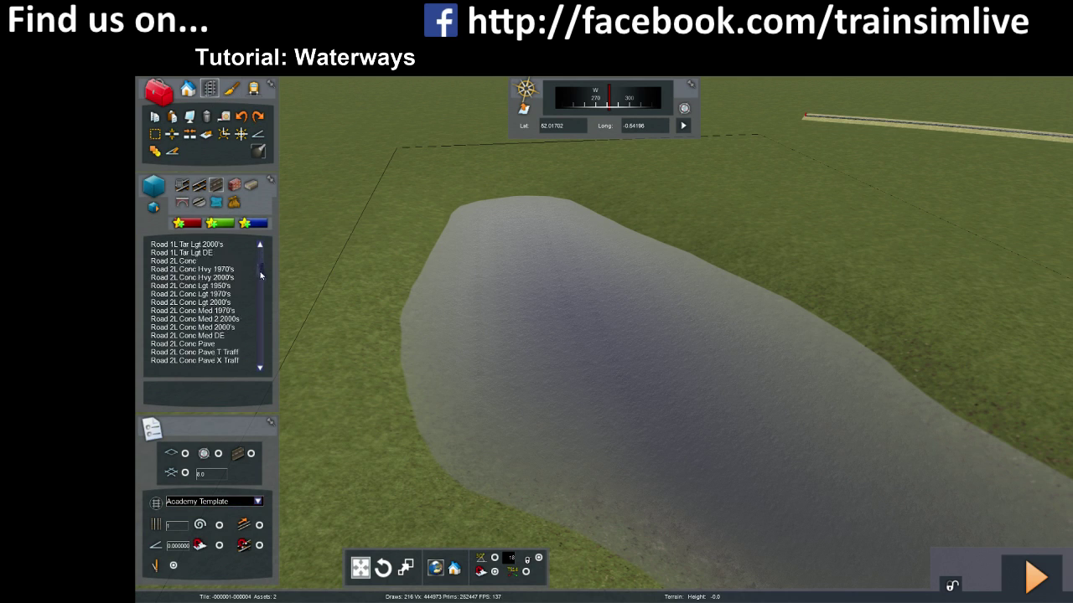
left_click_drag(263, 290, 262, 368)
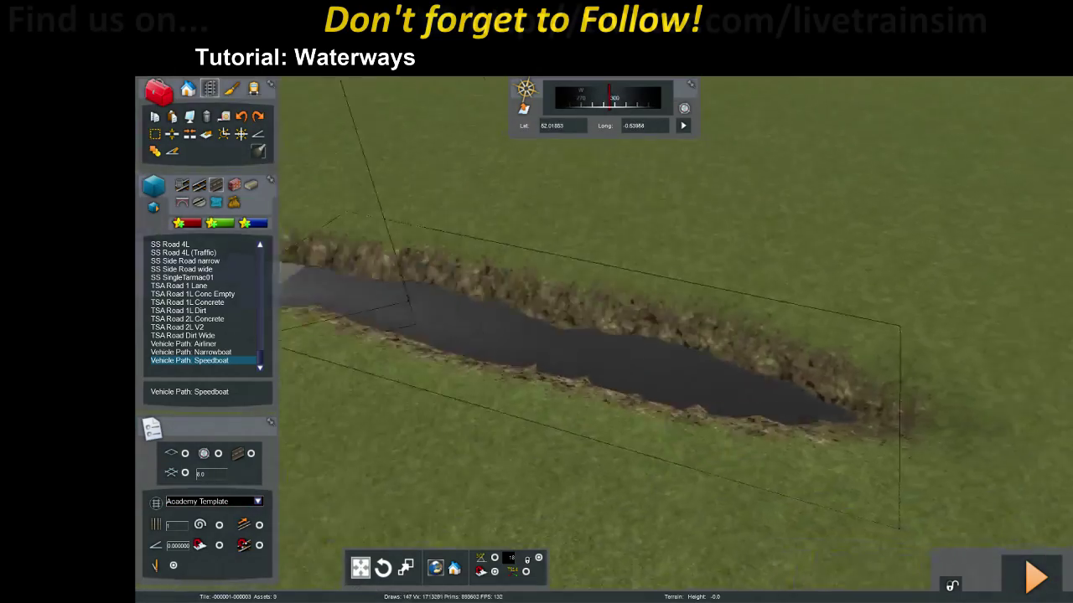
- Lay a straight speedboat path about 46 m long on the grass beside the channel's end, and select it
key("Down")
right_click_drag(846, 495, 692, 474)
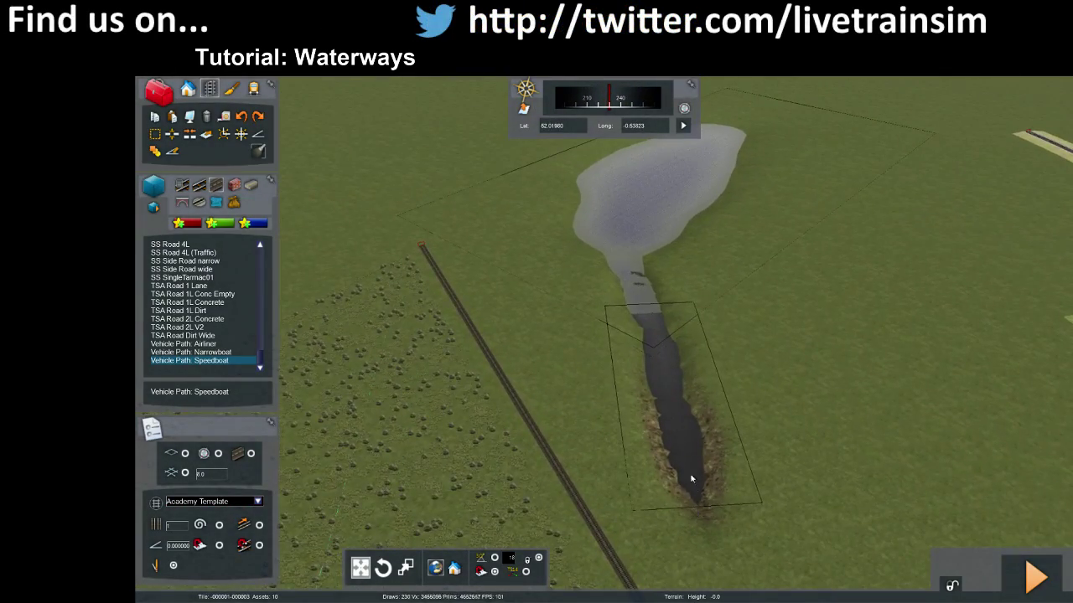
key("Up")
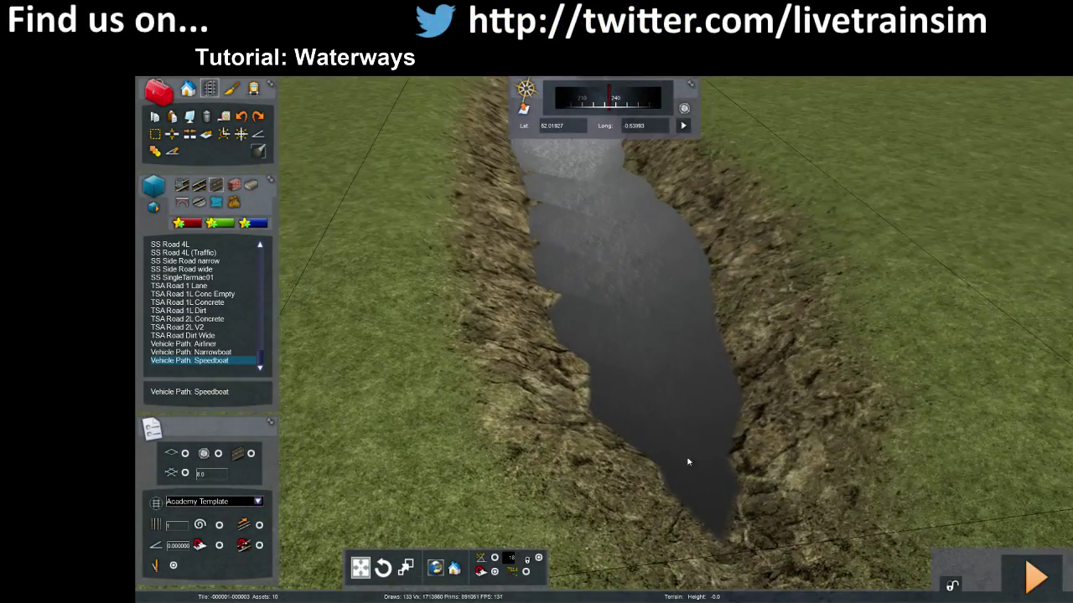
scroll(724, 536, "down", 5)
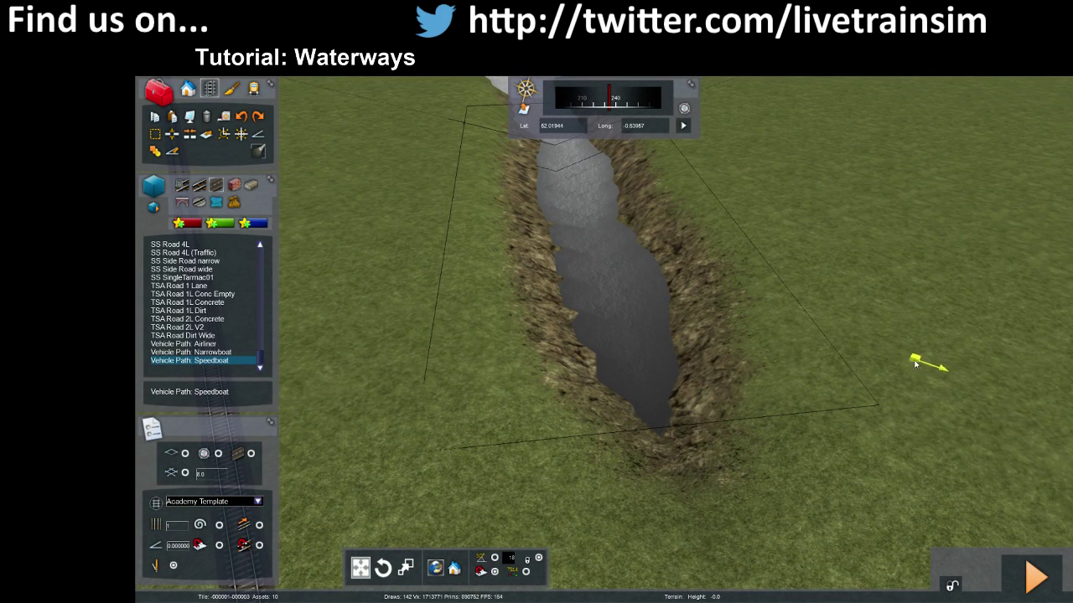
left_click(869, 364)
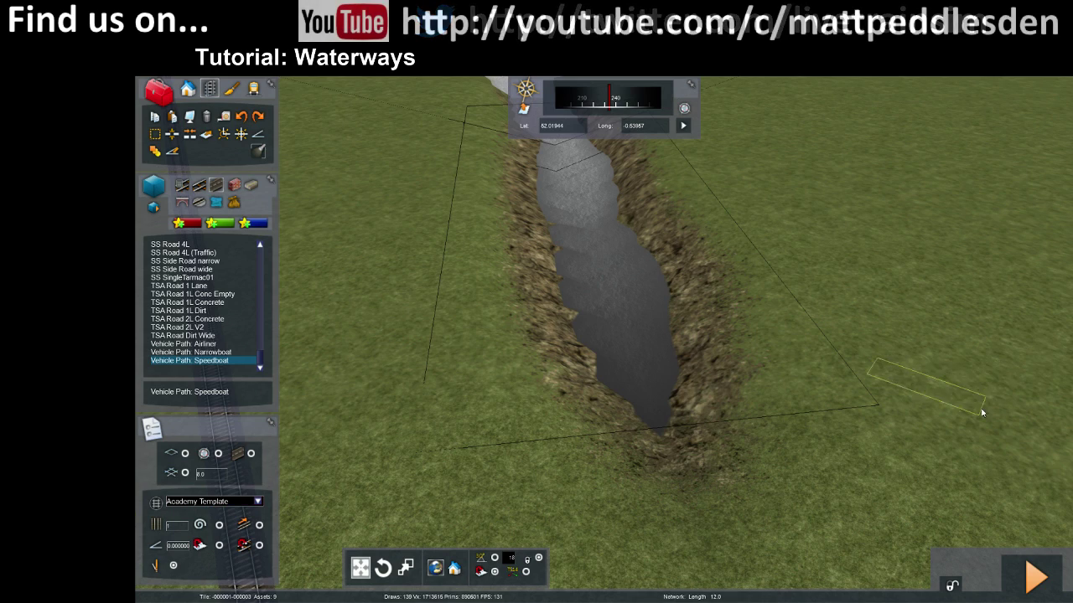
mouse_move(981, 412)
right_mouse_down()
mouse_move(1056, 411)
mouse_move(980, 410)
right_mouse_up()
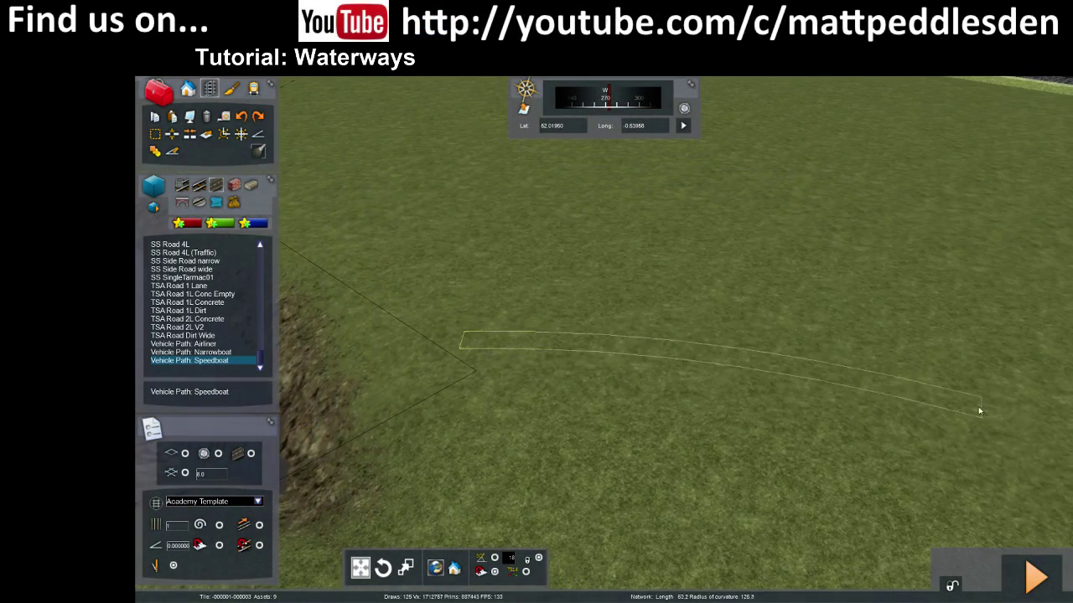
left_click(806, 335)
right_click(601, 270)
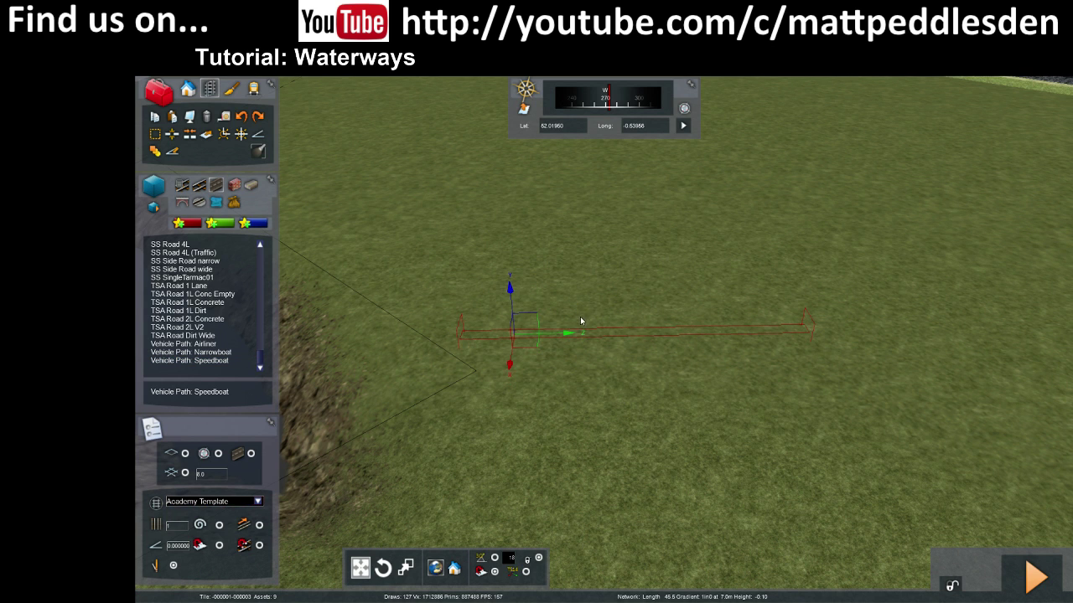
- Move the speedboat path toward the channel and rotate it to line up with the channel's direction
left_click_drag(538, 347, 400, 367)
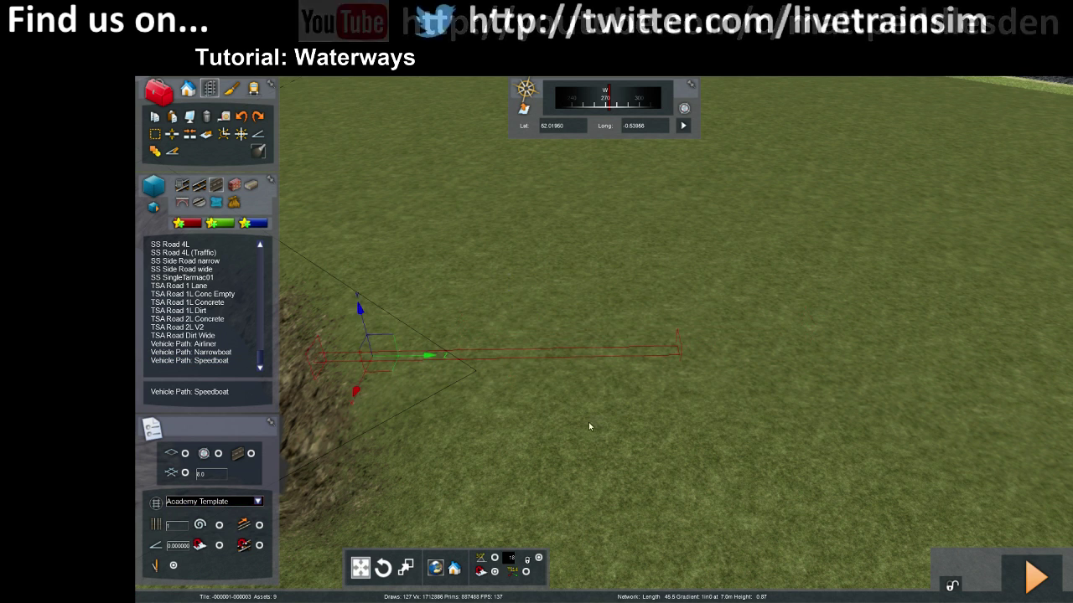
right_click_drag(401, 367, 570, 420)
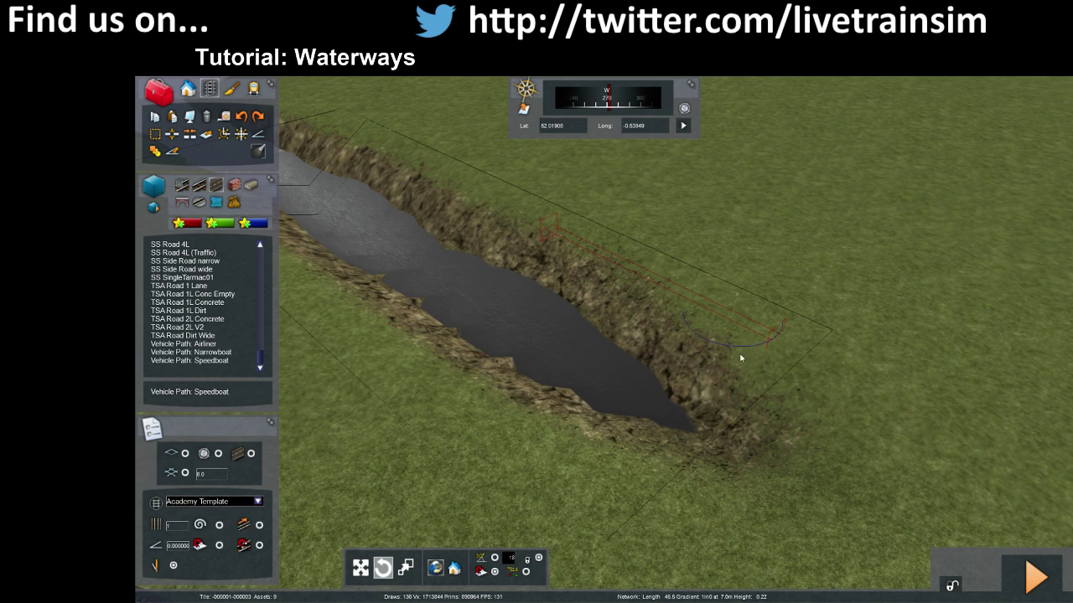
left_click(758, 332)
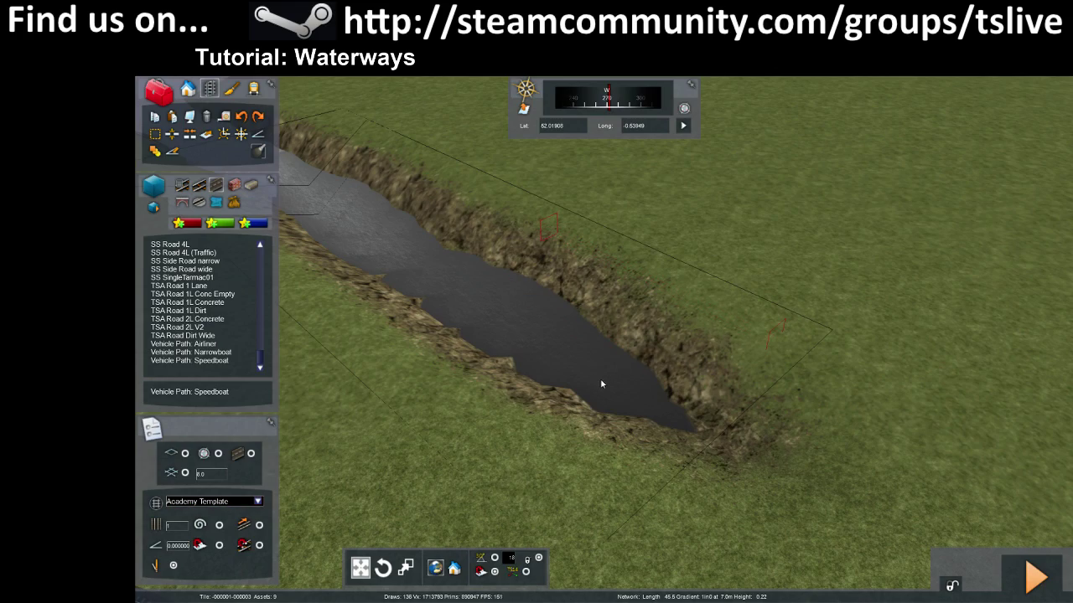
- Position the speedboat path along the middle of the channel and lower it to the water surface
key("Up")
right_click_drag(671, 418, 656, 441)
scroll(637, 305, "up", 10)
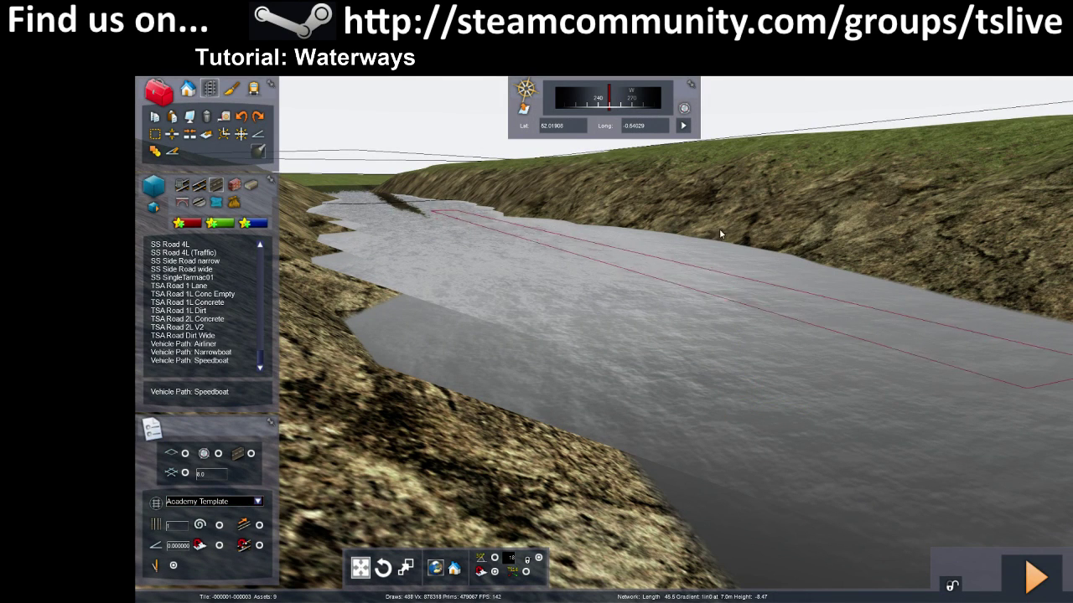
left_click(703, 262)
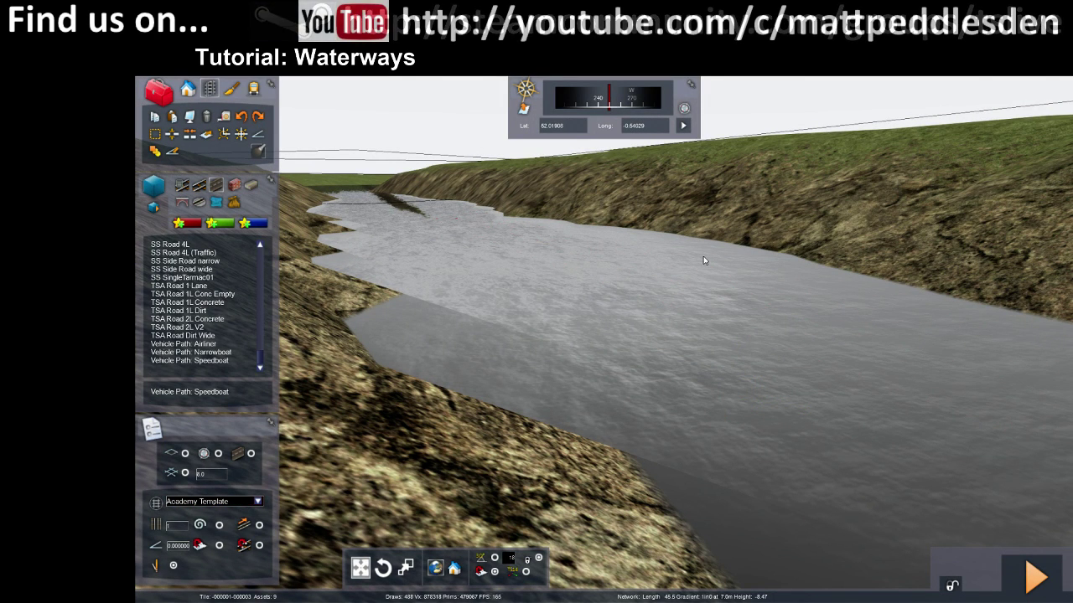
left_click(703, 258)
right_click_drag(672, 337, 661, 364)
scroll(673, 340, "up", 5)
scroll(662, 365, "down", 5)
- Save the route changes and run the simulation to watch a speedboat in the channel
left_click(1035, 576)
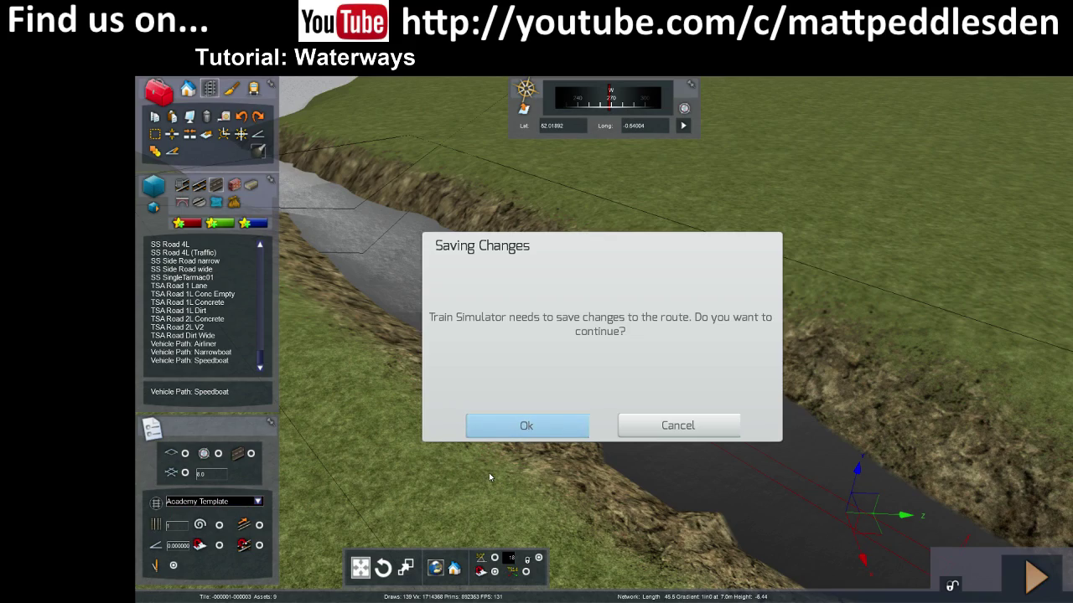
key("Return")
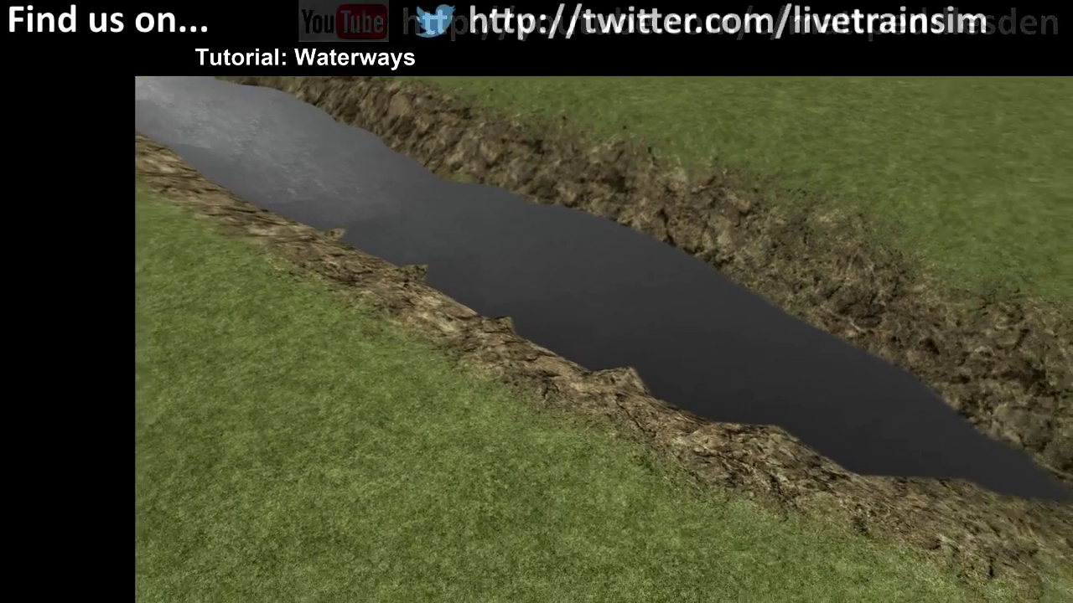
right_click_drag(537, 301, 490, 262)
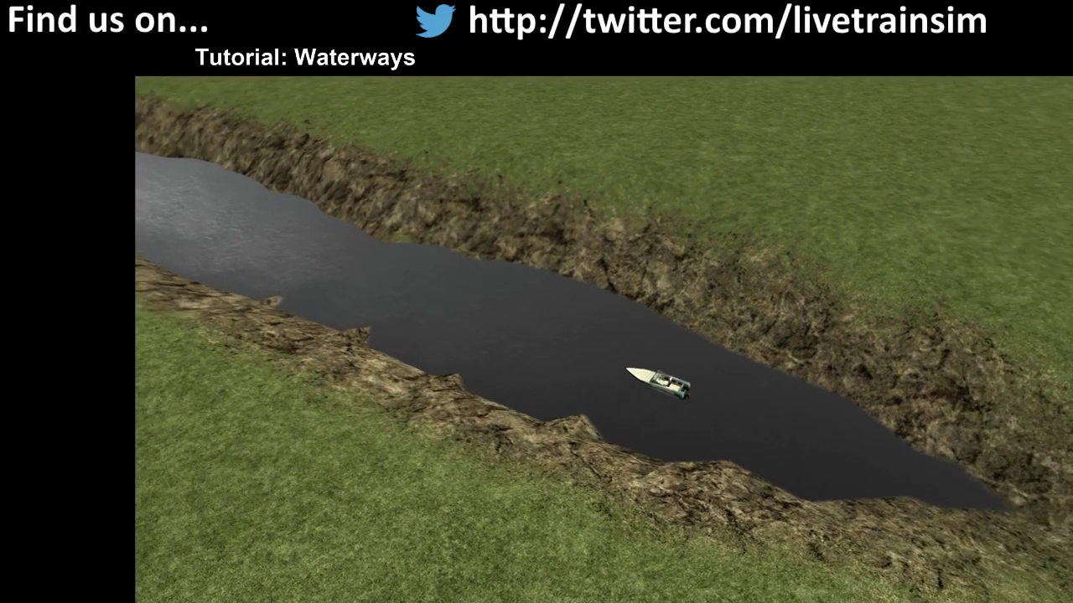
- Return to editing and extend the path with Vehicle Path: Speedboat from the channel into the lake
key("ctrl+e")
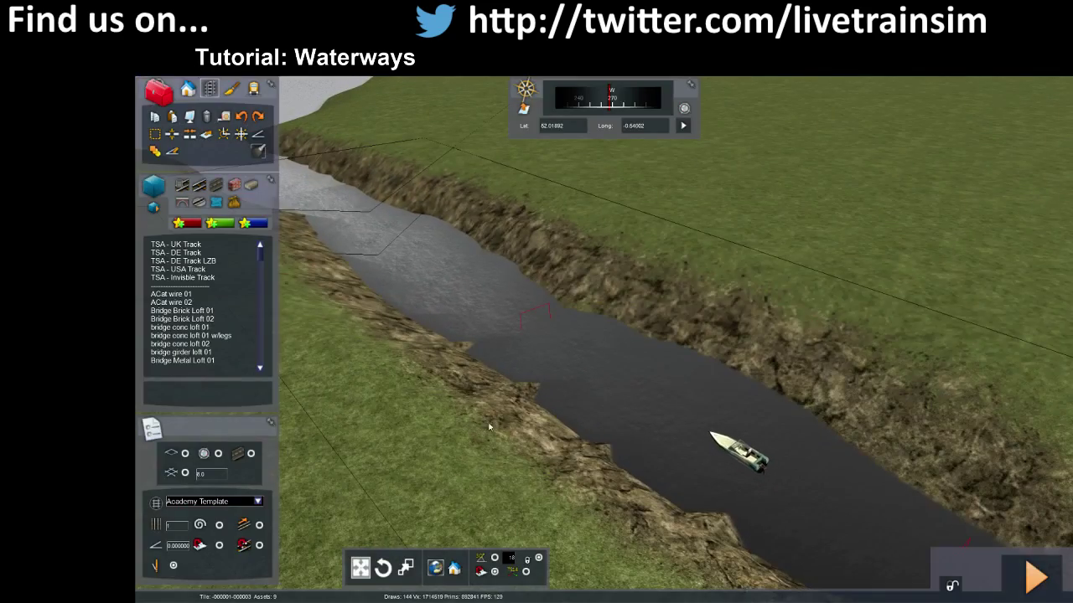
right_click_drag(495, 421, 428, 448)
key("Up")
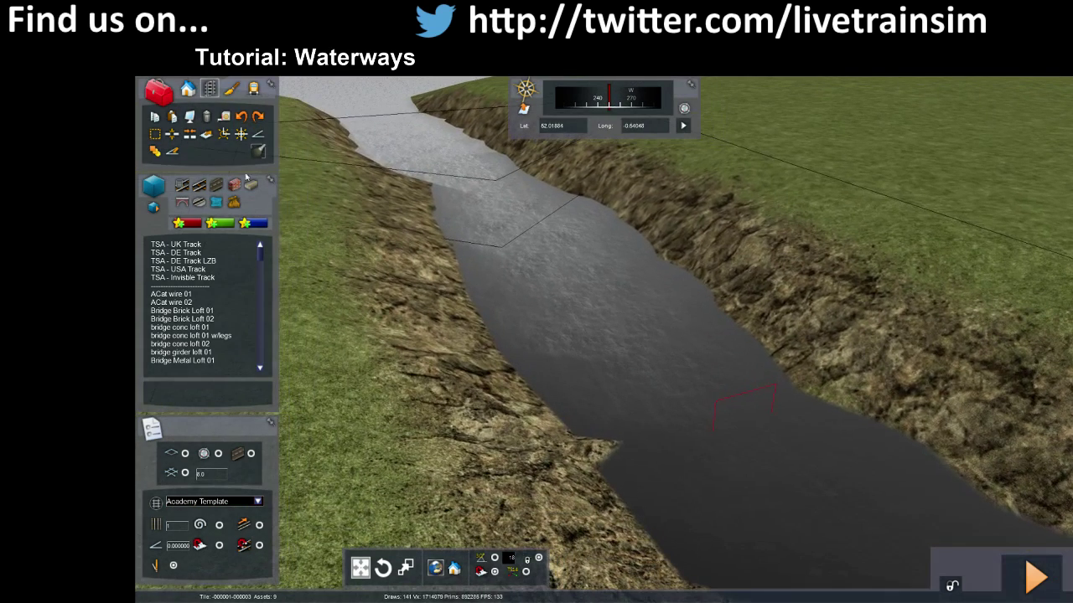
scroll(214, 336, "down", 10)
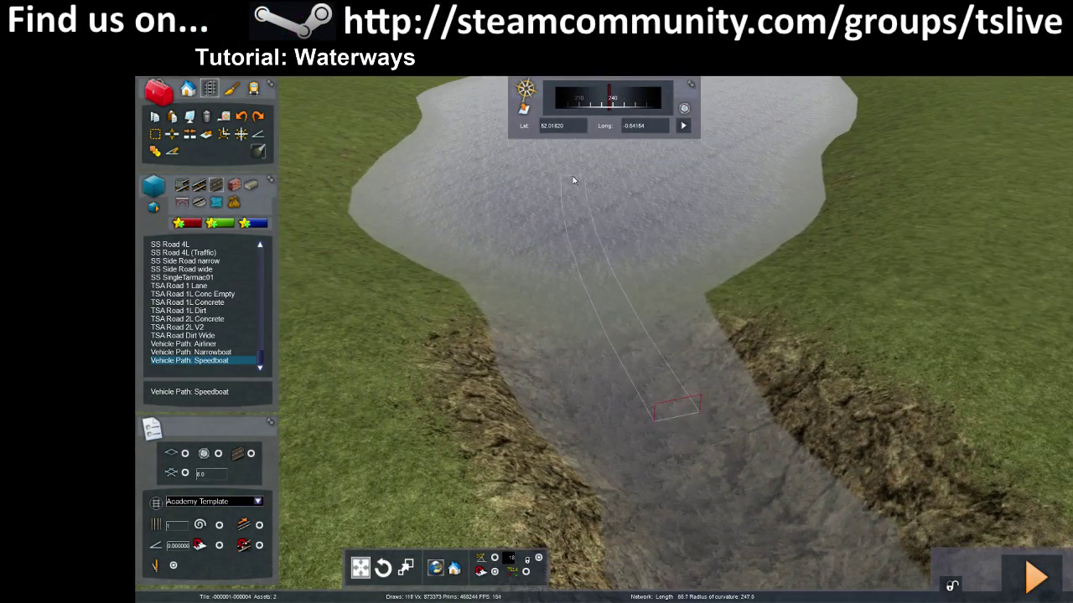
left_click(720, 176)
right_click_drag(720, 176, 779, 171)
- Continue the speedboat path around the lake in curved sections, ending with one about 69 m long, and finish placing it
key("Up")
scroll(734, 243, "down", 5)
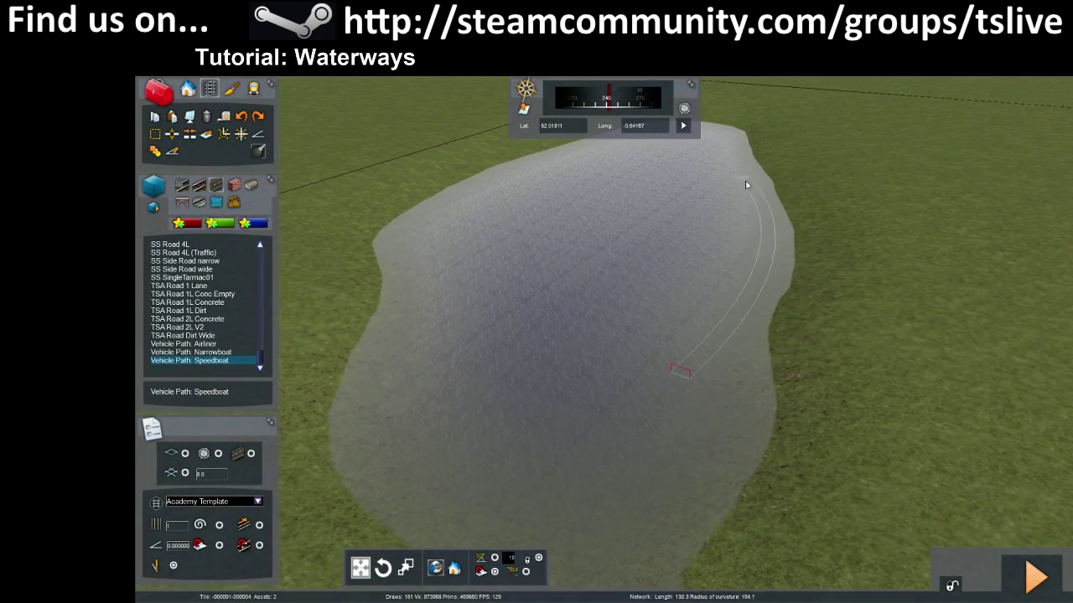
left_click(748, 214)
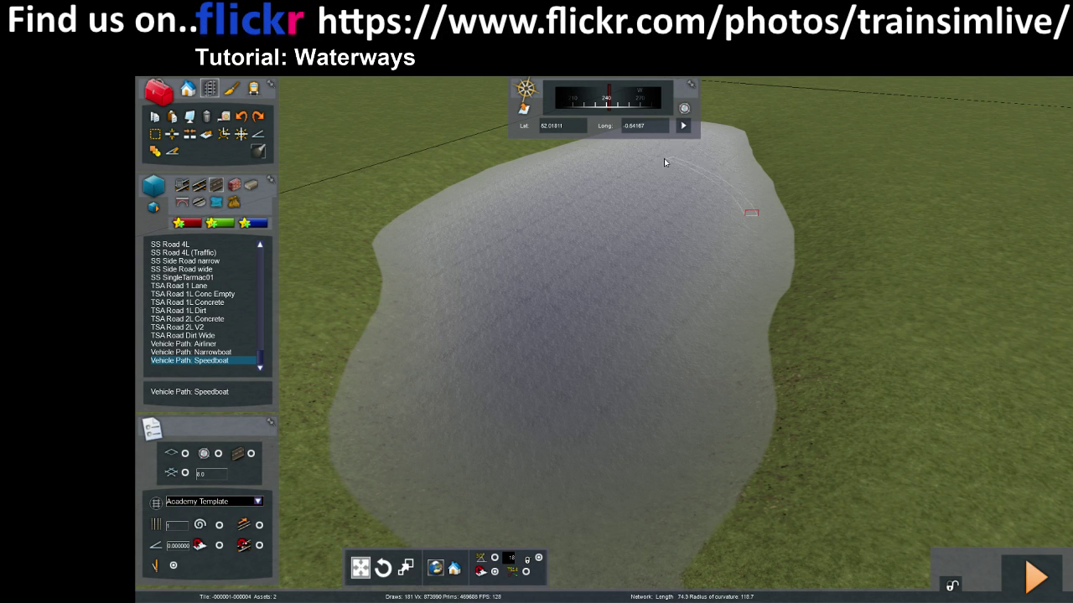
left_click(467, 230)
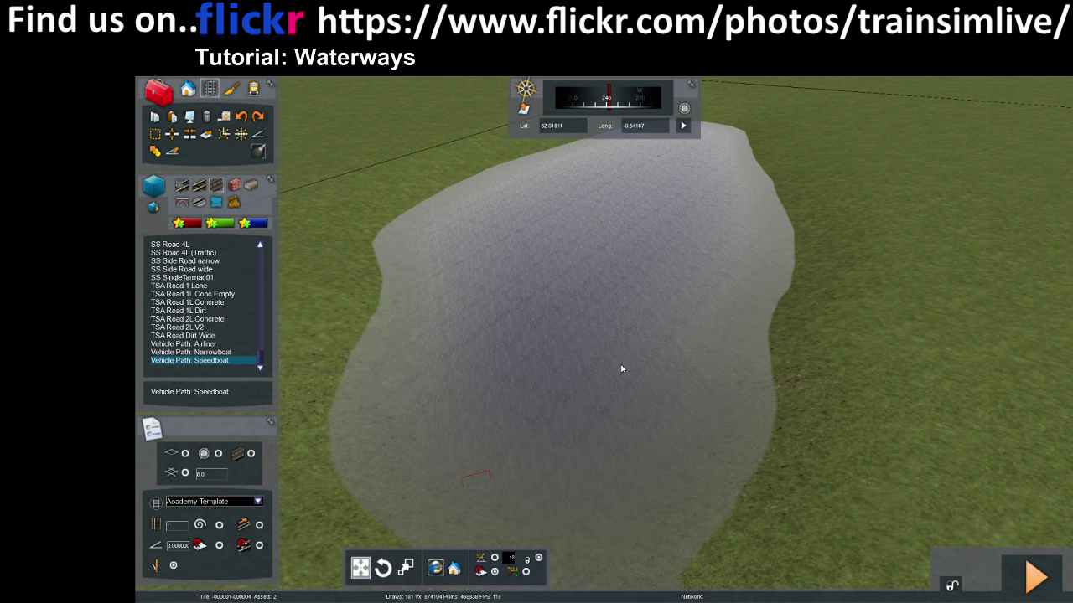
key("Escape")
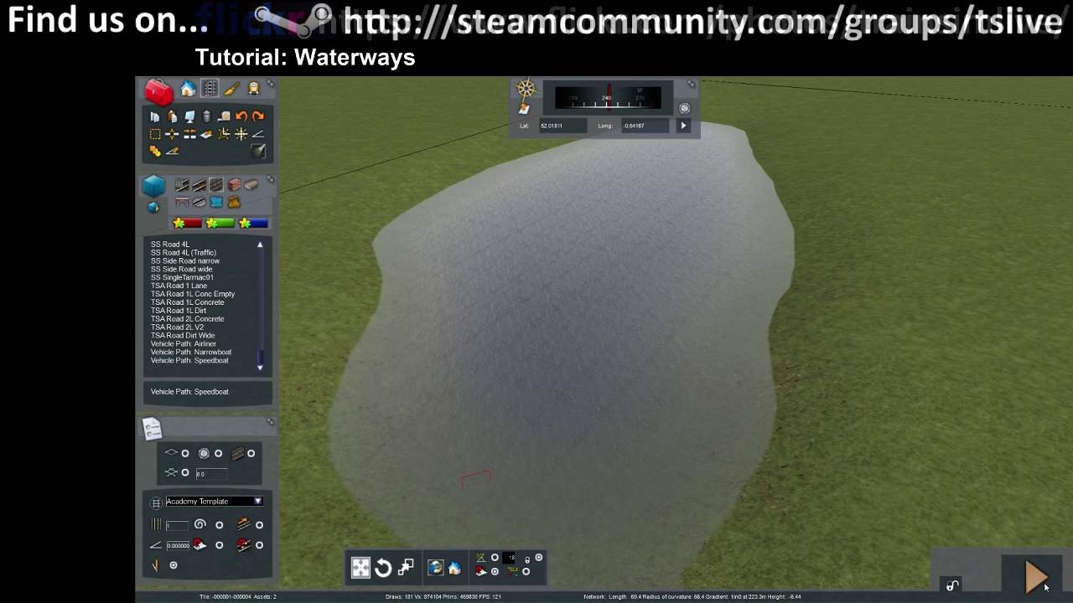
- Save the route changes and run the simulation to watch the speedboat travel from the channel into the lake
left_click(1040, 581)
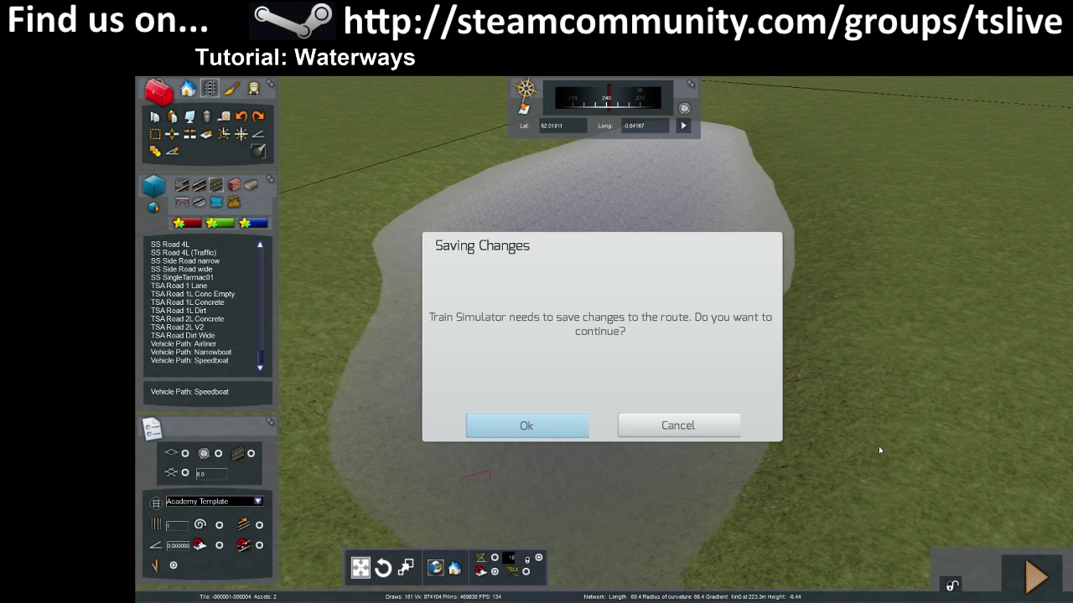
key("Return")
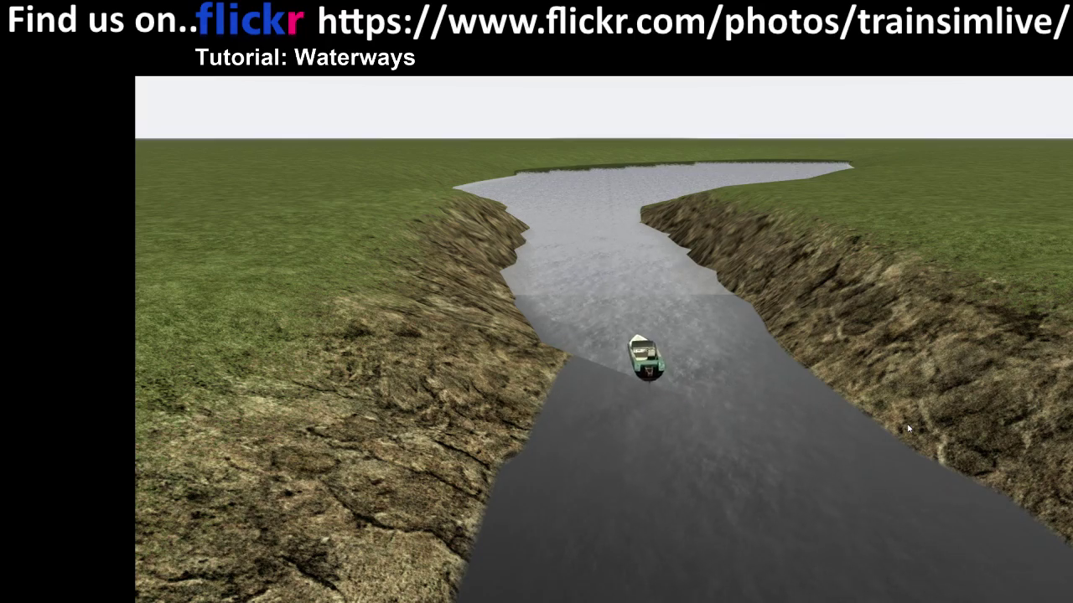
right_click_drag(907, 429, 862, 440)
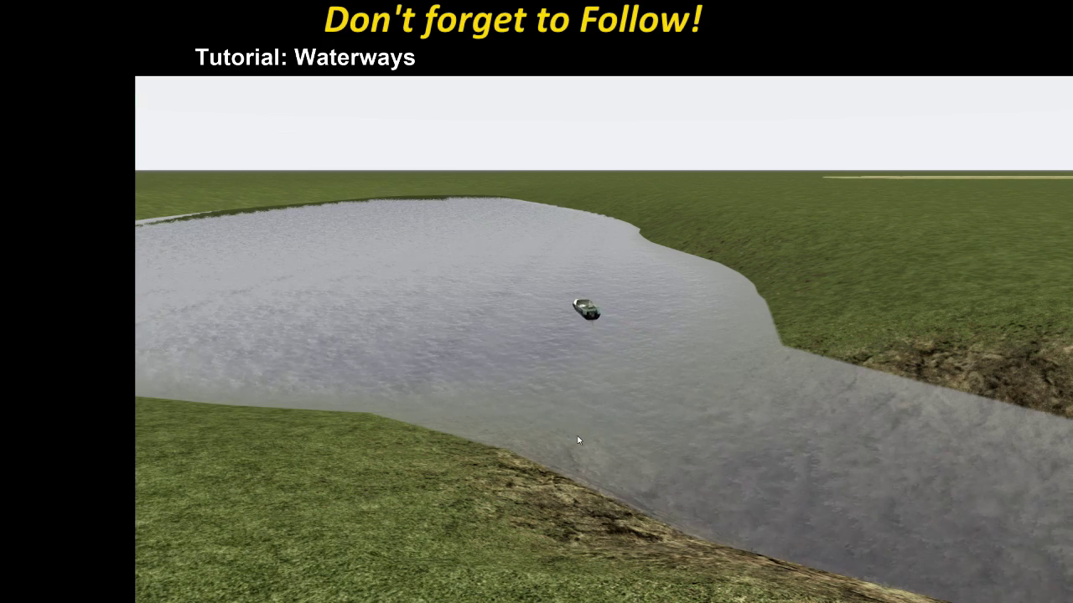
- Return to editing, use the gradient tool to place a marker on the lake's speedboat path, and lower it to height -8.22
key("ctrl+e")
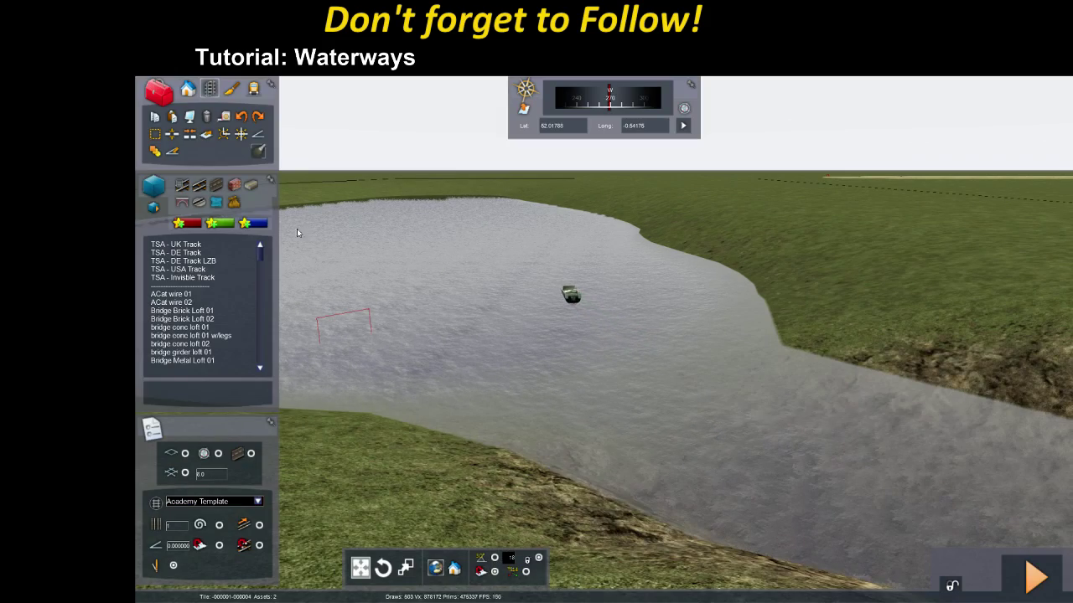
left_click(257, 136)
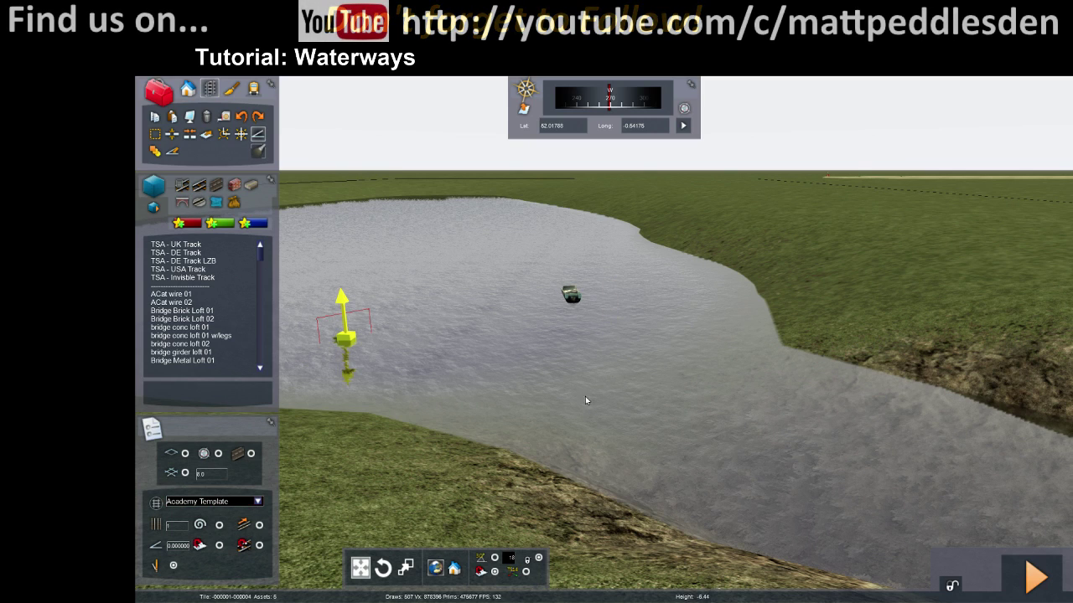
left_click(679, 390)
mouse_move(679, 391)
right_mouse_down()
mouse_move(621, 379)
mouse_move(662, 319)
mouse_move(679, 372)
mouse_move(645, 381)
mouse_move(533, 352)
mouse_move(511, 394)
mouse_move(516, 427)
mouse_move(560, 379)
right_mouse_up()
key("Up")
key("Down")
key("Up")
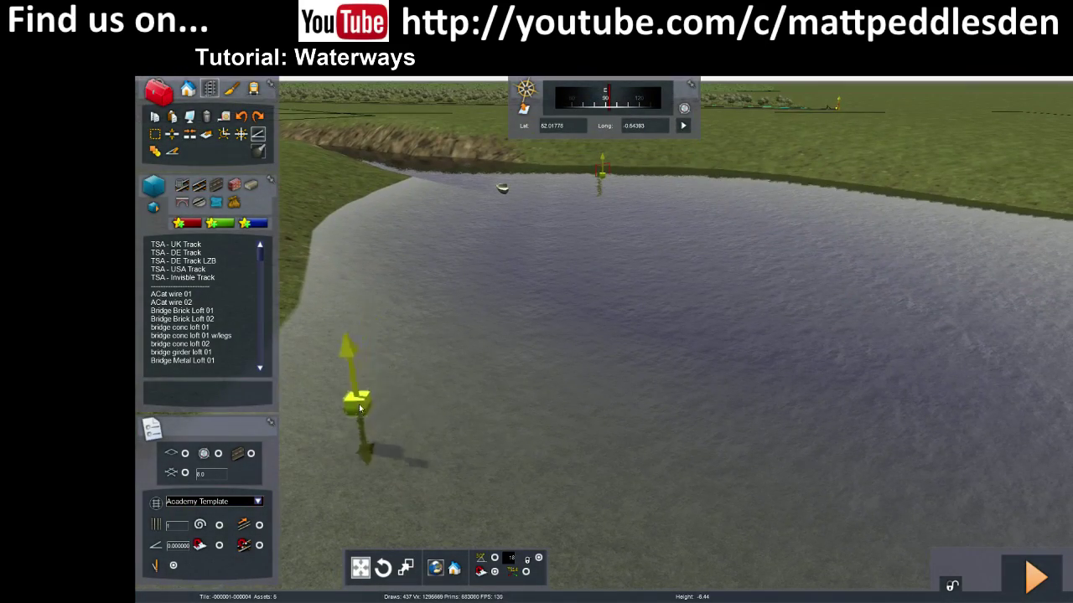
left_click(370, 375)
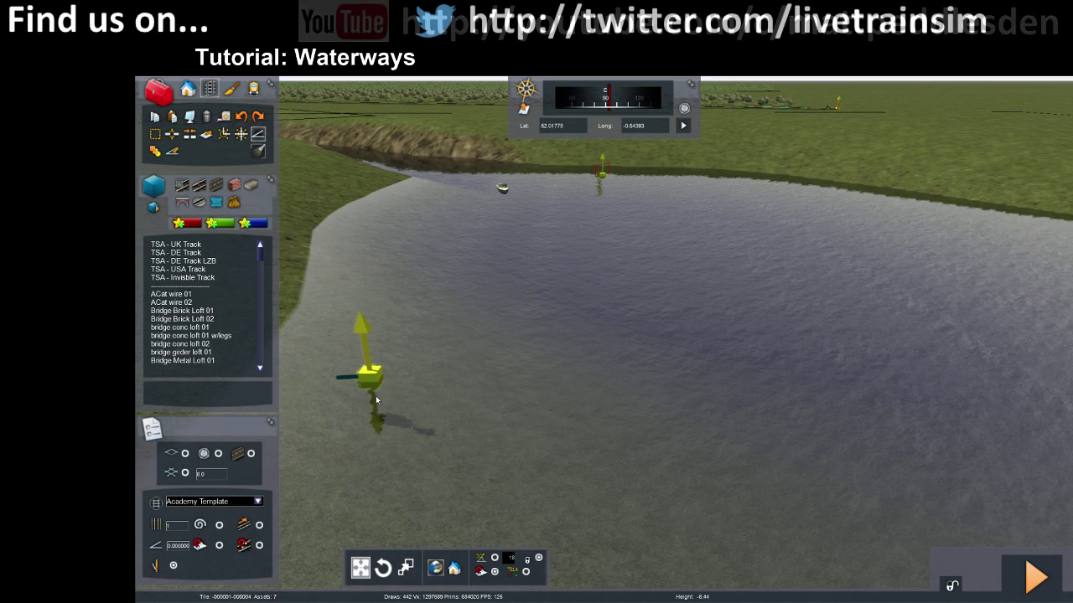
right_click(362, 401)
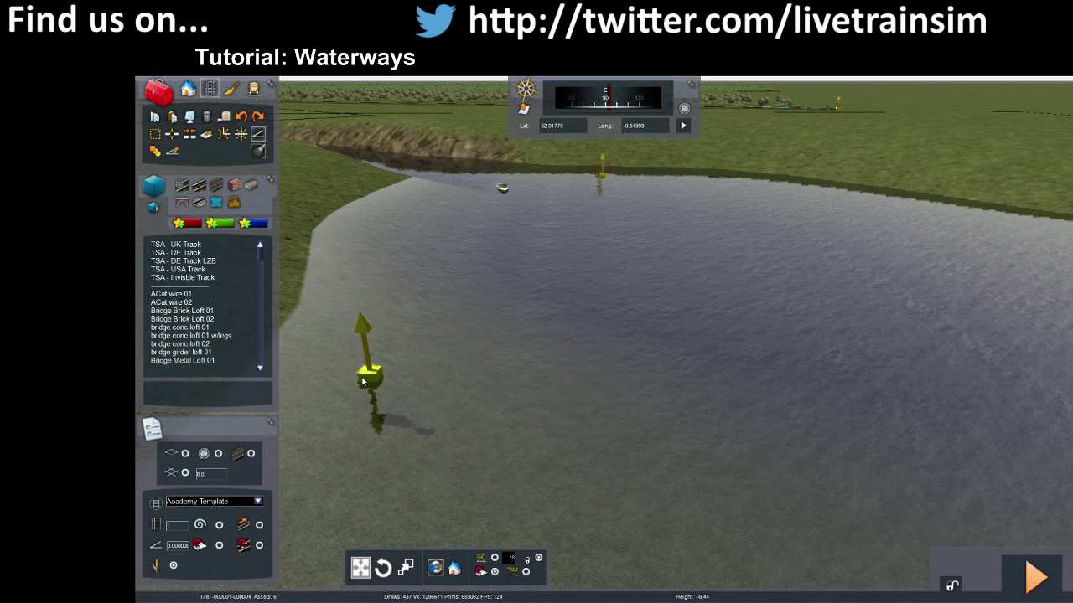
mouse_move(364, 381)
left_mouse_down()
mouse_move(375, 421)
mouse_move(373, 410)
left_mouse_up()
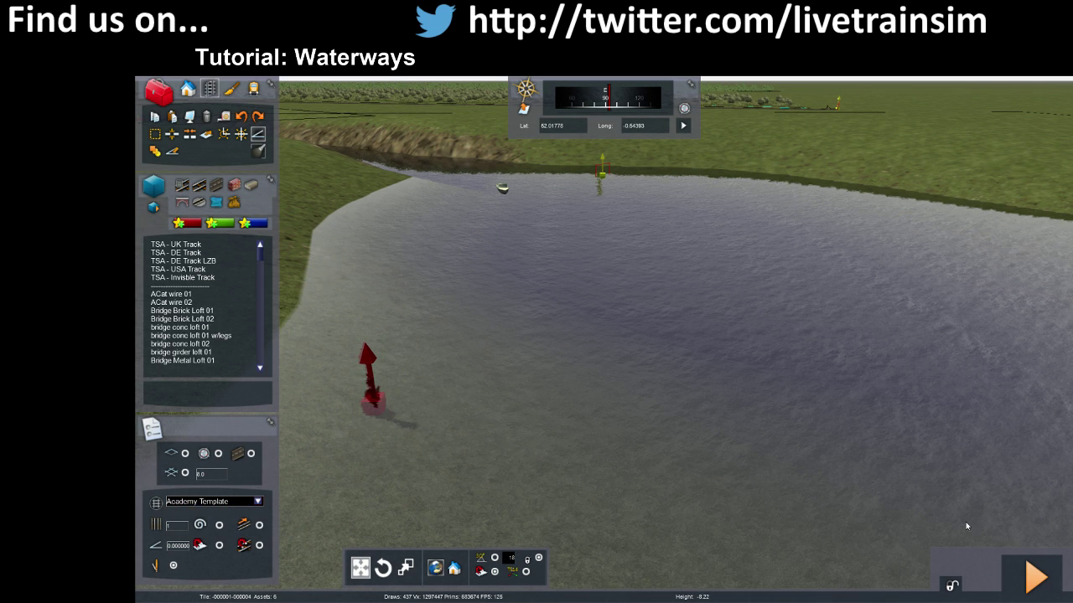
- Save the route changes and run the simulation to observe the speedboat along the lowered stretch of path
left_click(1037, 577)
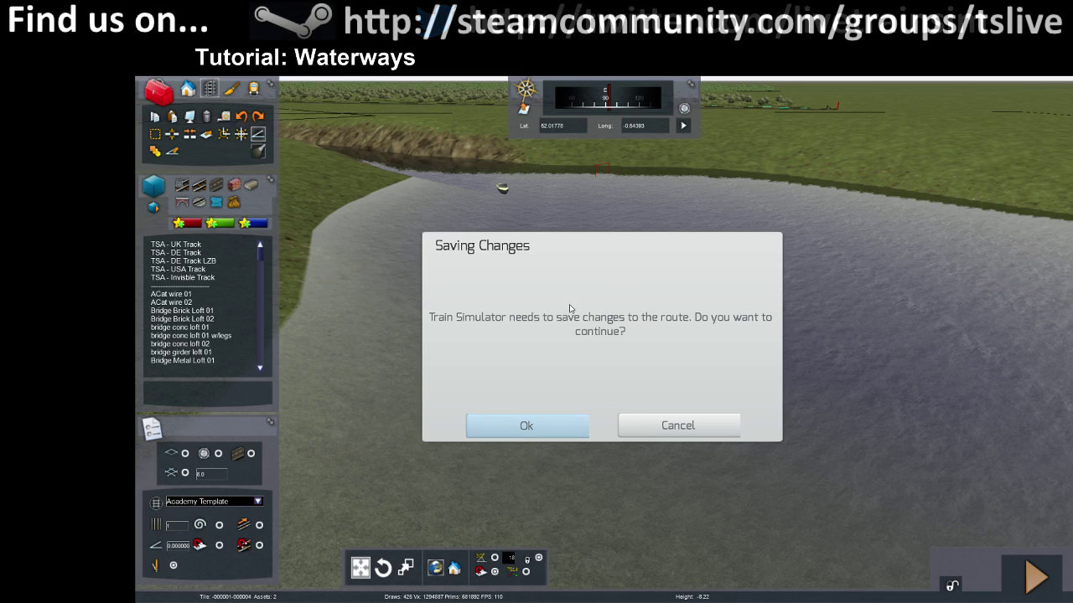
key("Return")
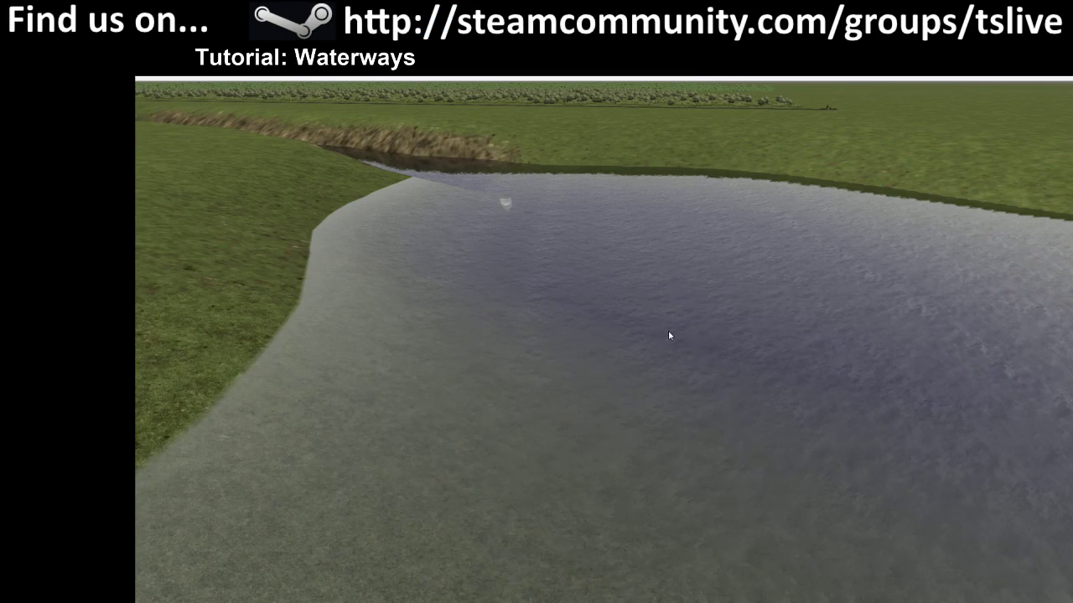
right_click_drag(672, 339, 215, 253)
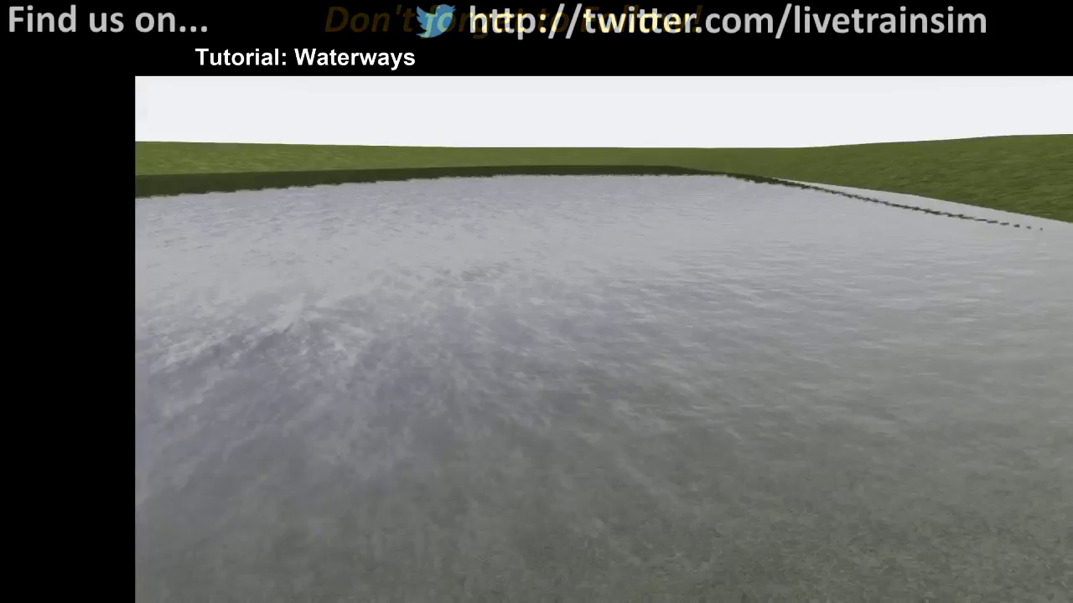
right_click_drag(868, 474, 840, 397)
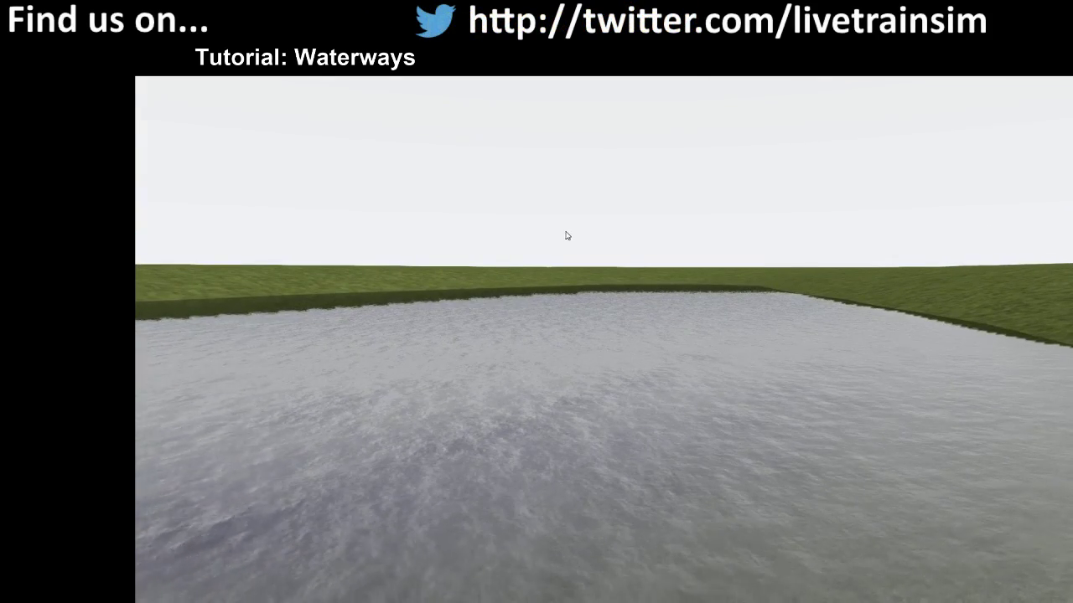
- Return to editing, place a gradient marker on the speedboat path at the lake's near side, and raise it to height -6.61
key("ctrl+e")
key("Down")
mouse_move(628, 384)
right_mouse_down()
mouse_move(658, 469)
mouse_move(668, 324)
right_mouse_up()
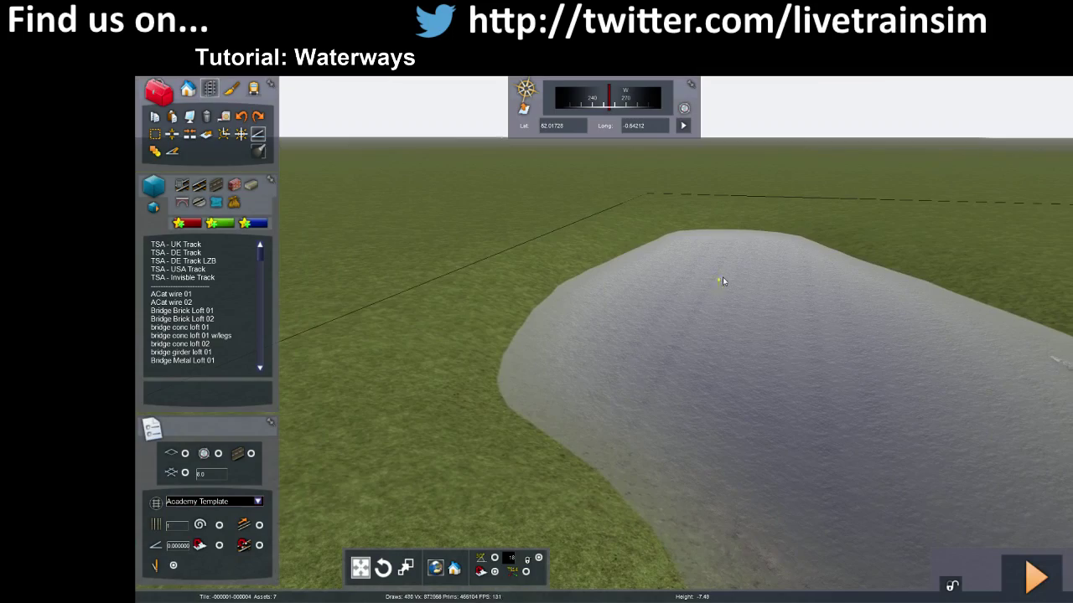
right_click_drag(744, 269, 893, 198)
key("Up")
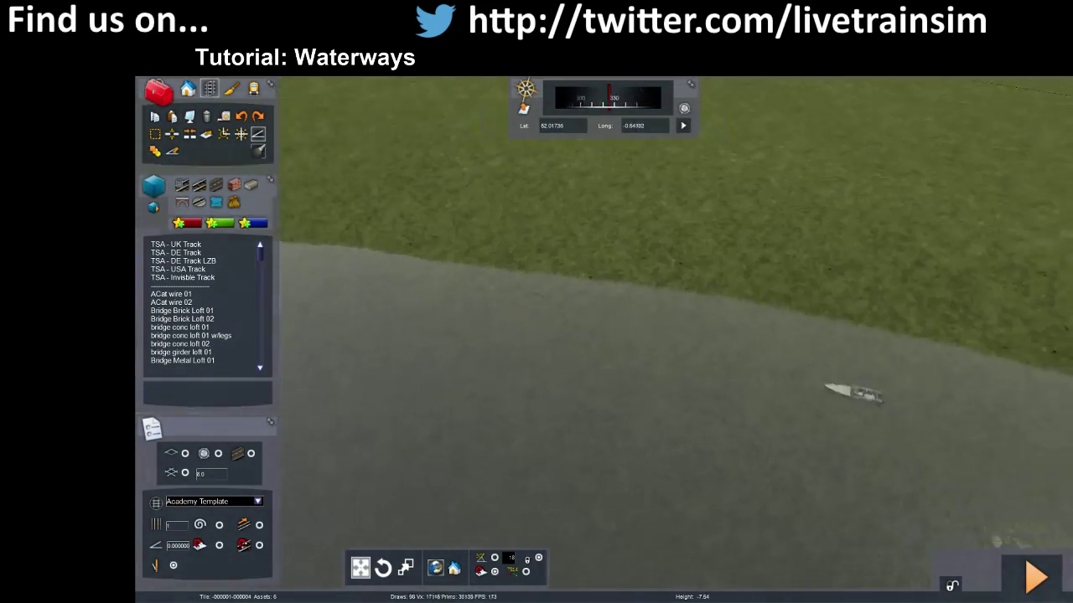
right_click_drag(988, 259, 698, 365)
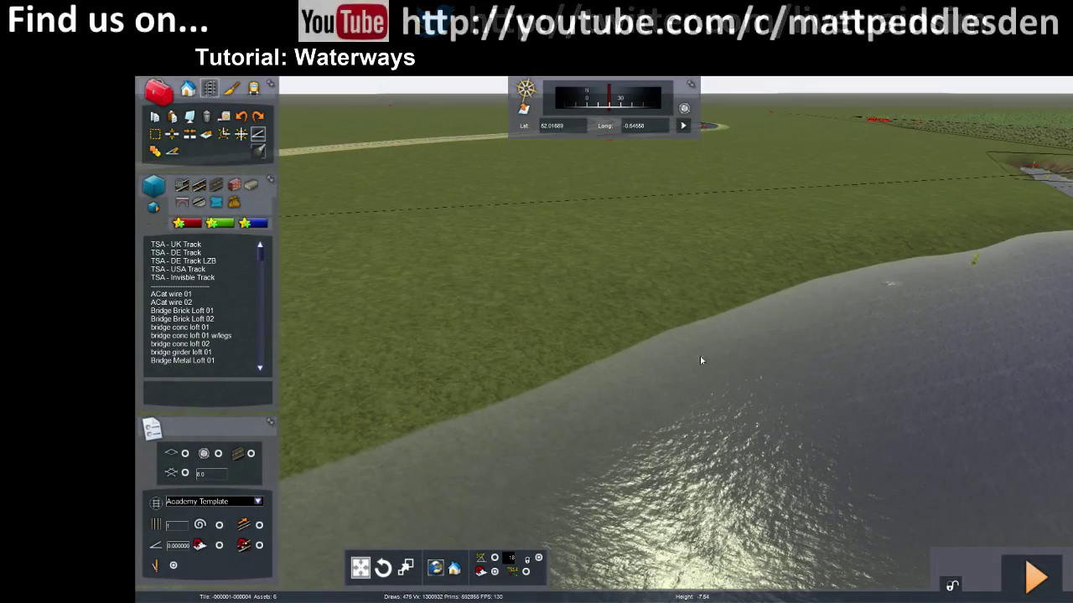
right_click_drag(676, 429, 784, 502)
key("Left")
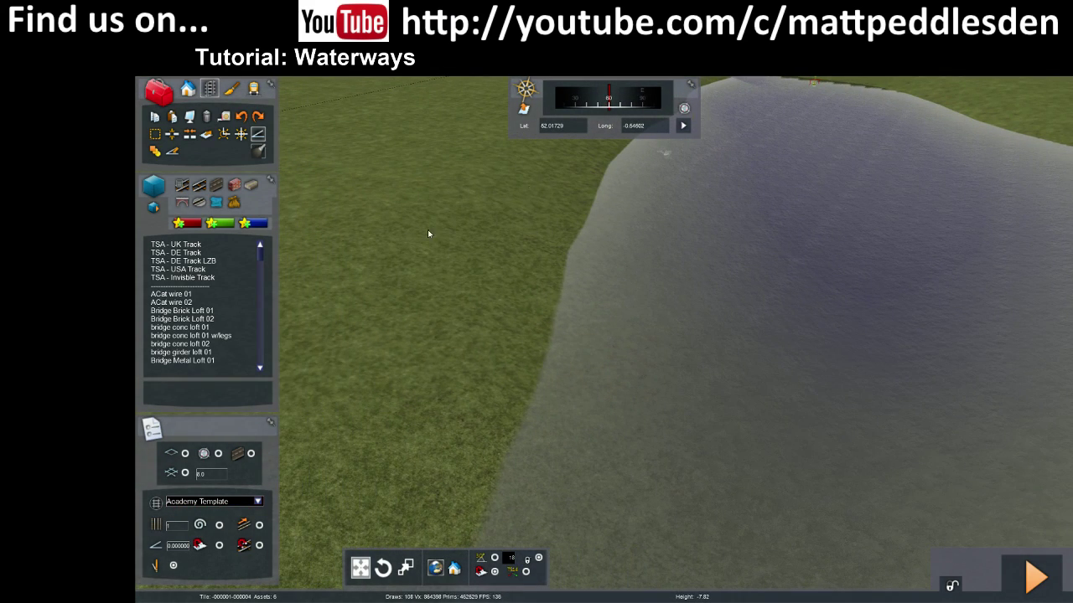
right_click_drag(316, 166, 282, 151)
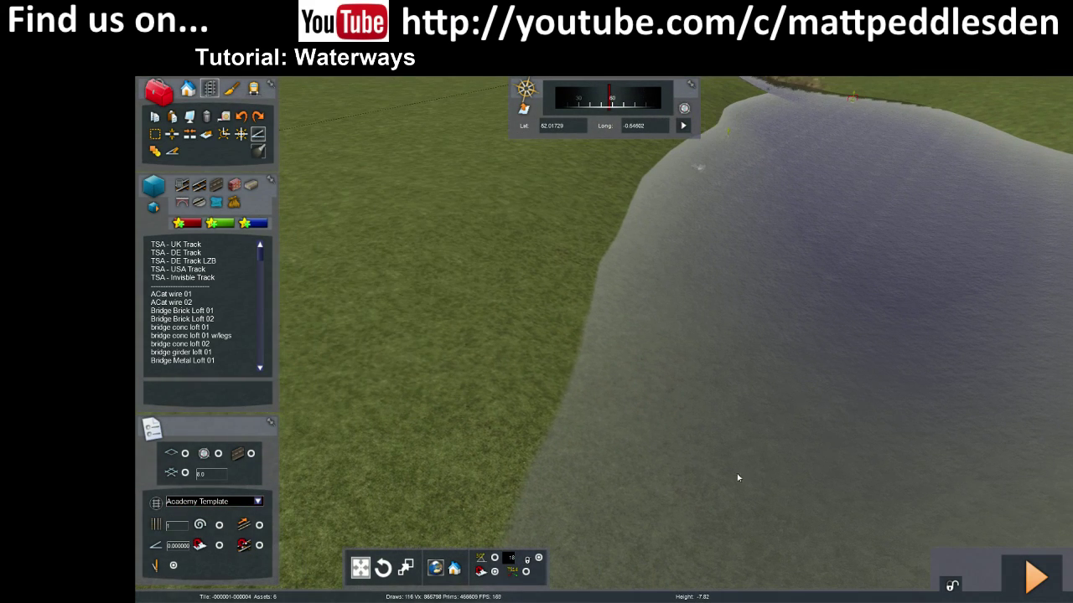
right_click_drag(740, 478, 701, 383)
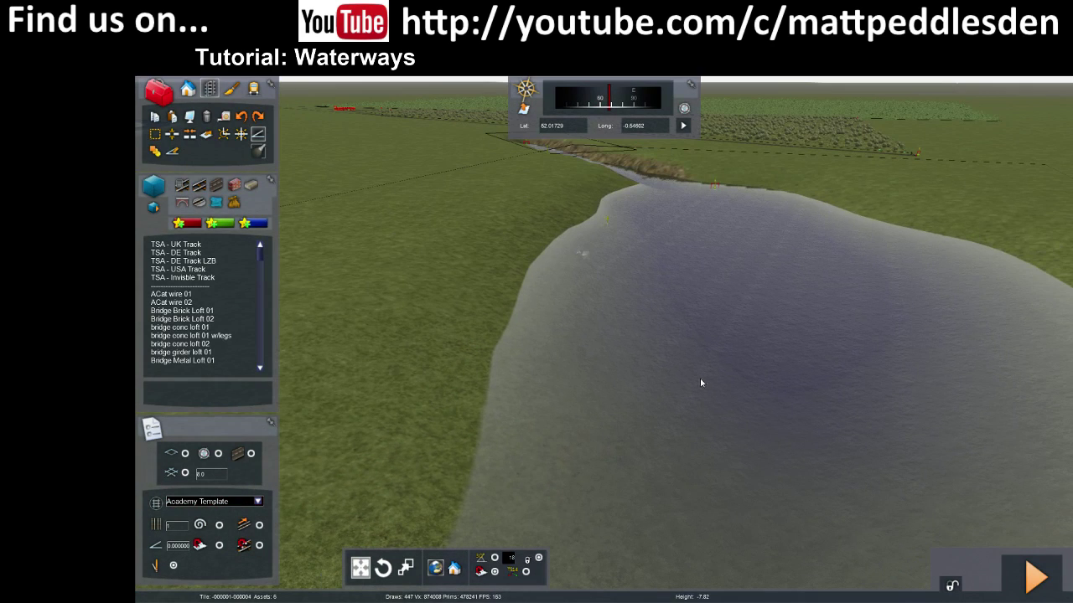
left_click(651, 335)
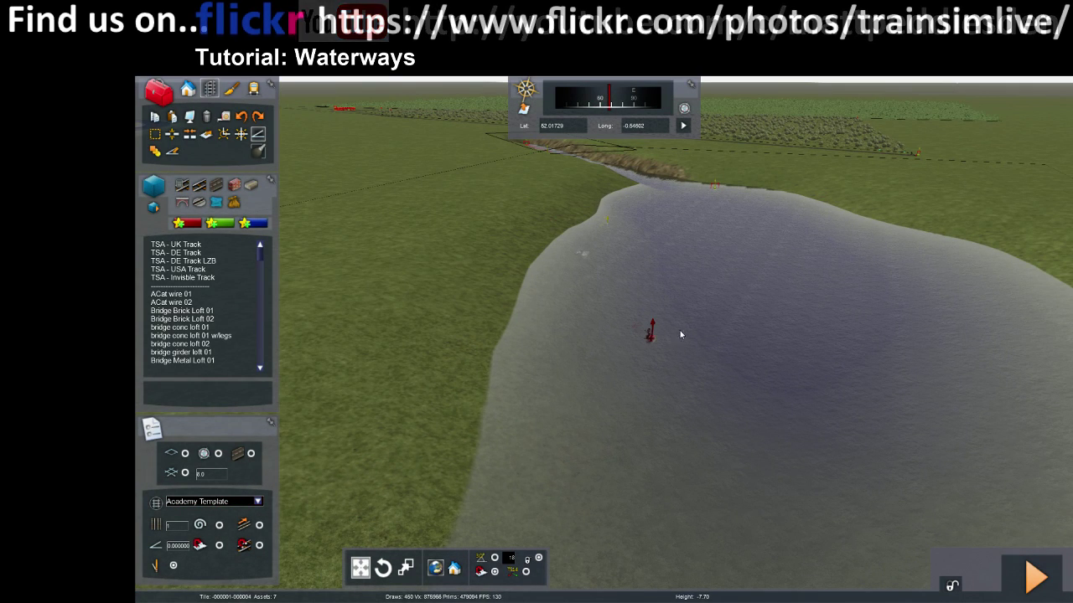
left_click_drag(653, 340, 655, 336)
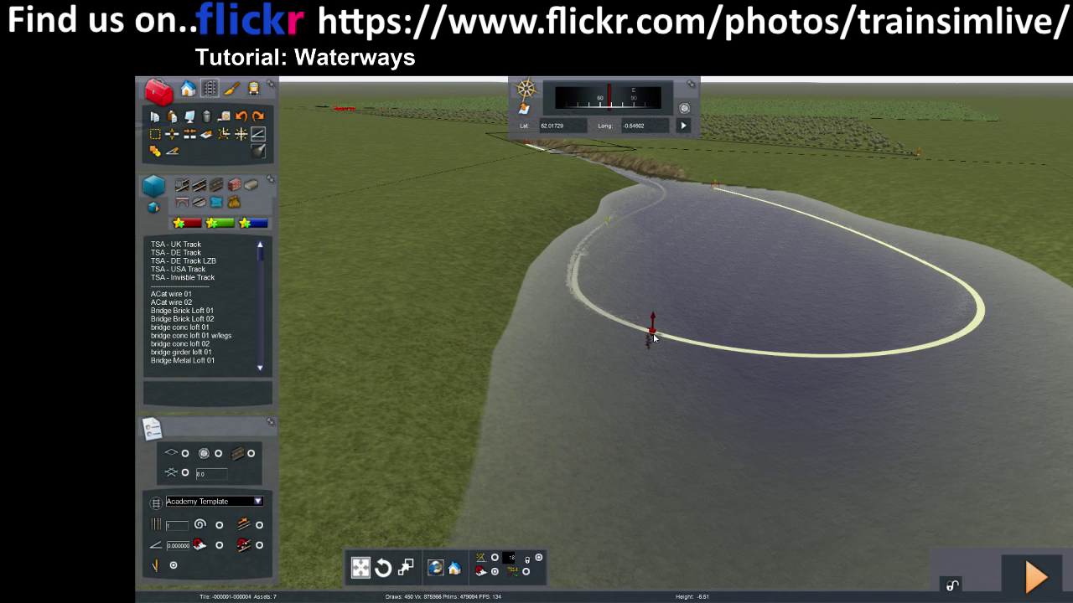
- Save the route changes and run the simulation to watch the speedboat circle the lake along the raised path
left_click(1032, 581)
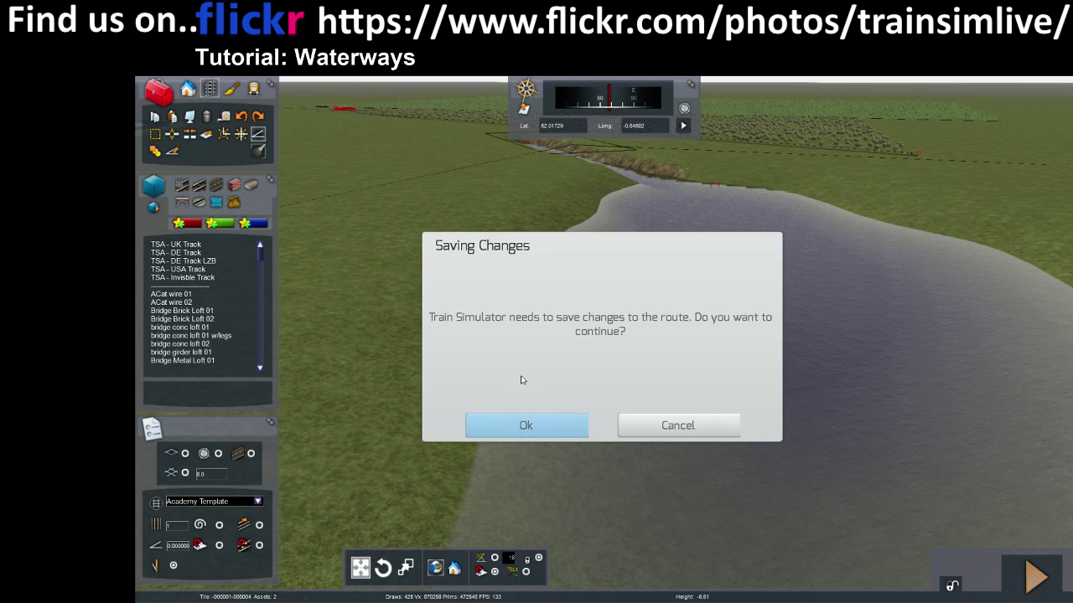
left_click(514, 425)
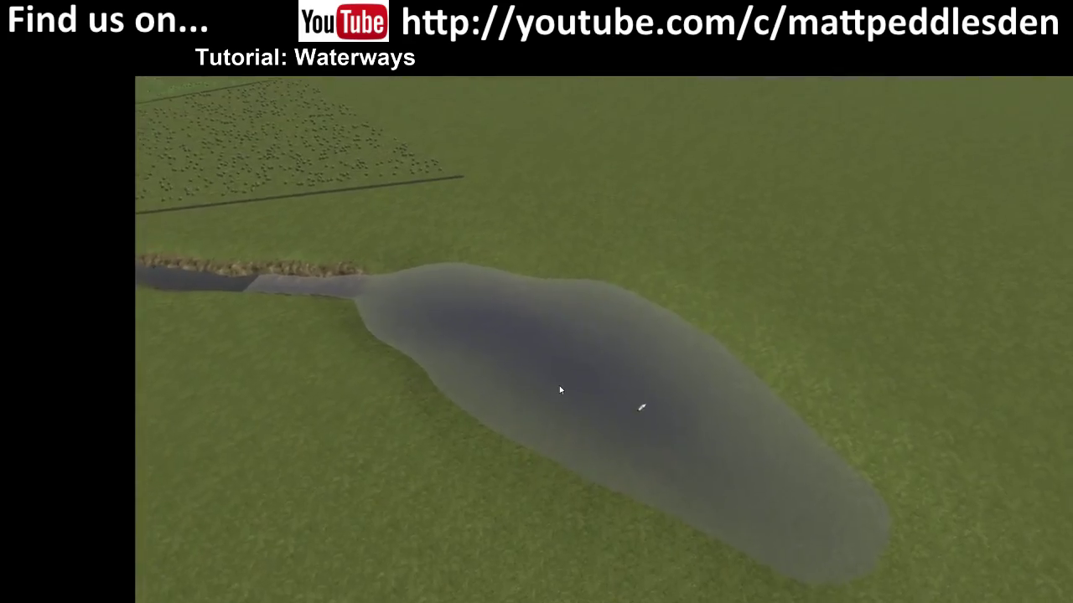
scroll(565, 396, "up", 3)
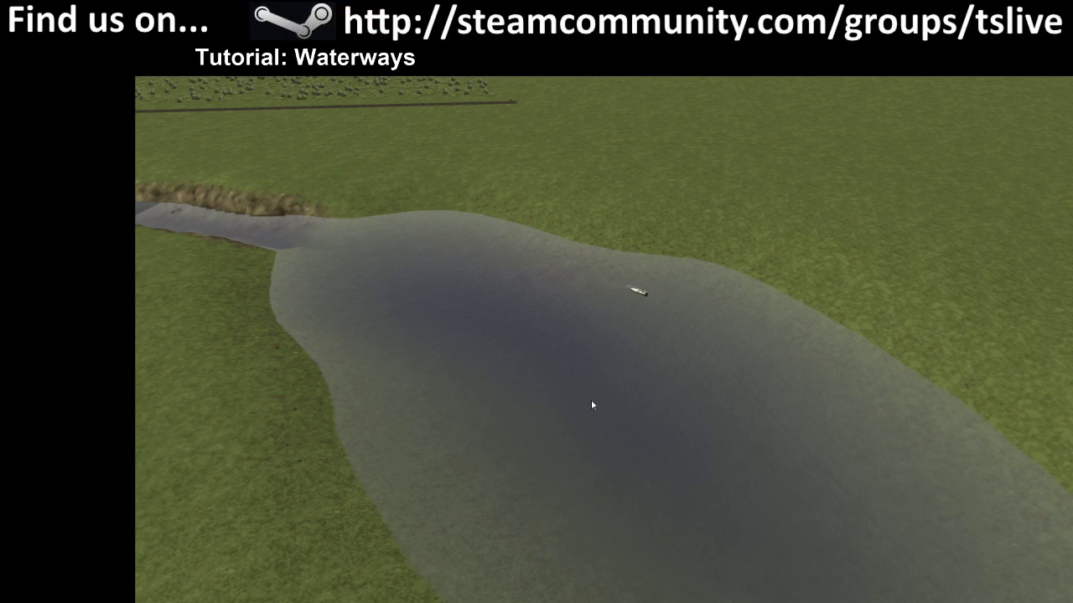
- Return to editing and choose the Textured Block from the scenery objects
key("ctrl+e")
right_click_drag(607, 385, 251, 270)
key("Up")
left_click(187, 88)
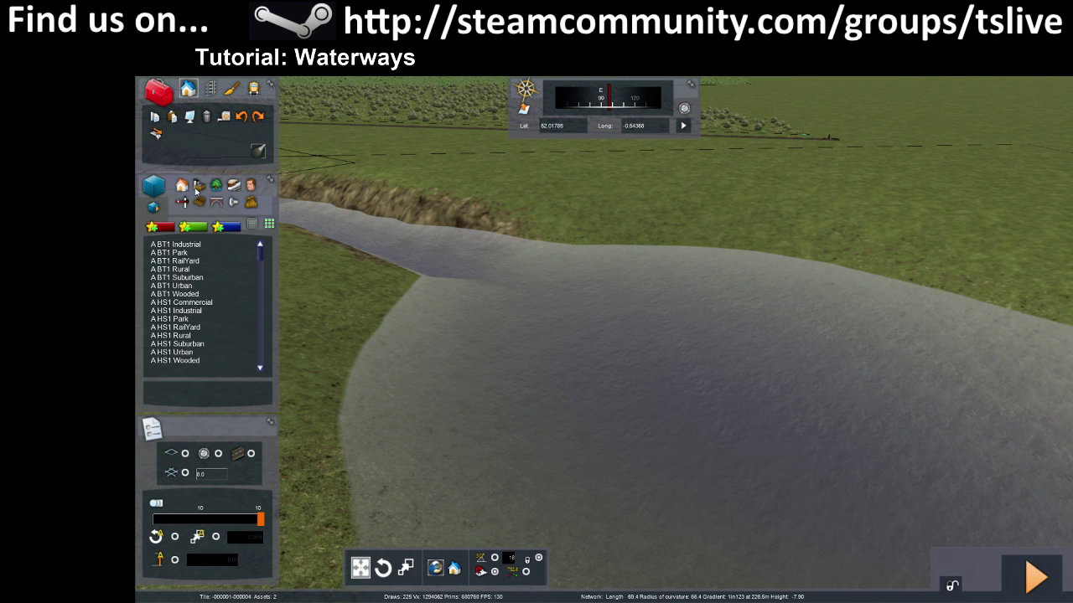
left_click(217, 202)
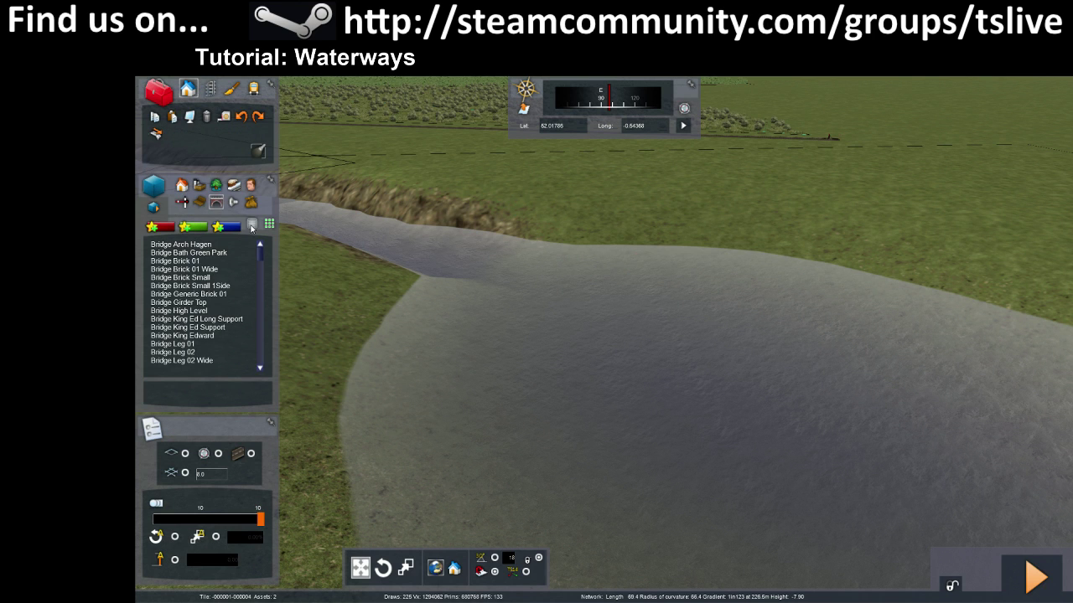
scroll(239, 268, "down", 15)
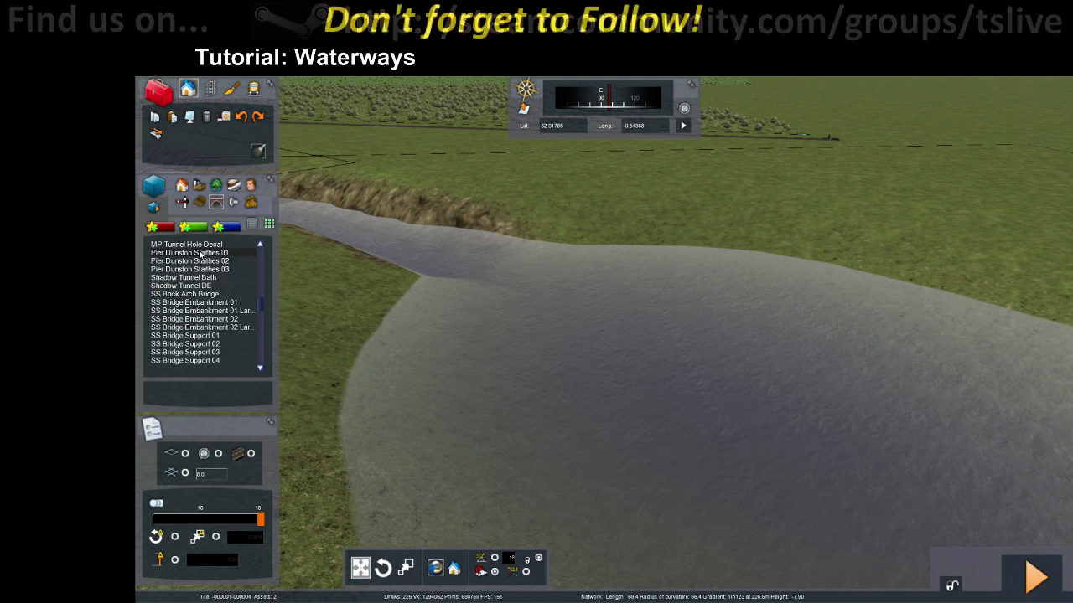
scroll(209, 276, "down", 5)
left_click(231, 227)
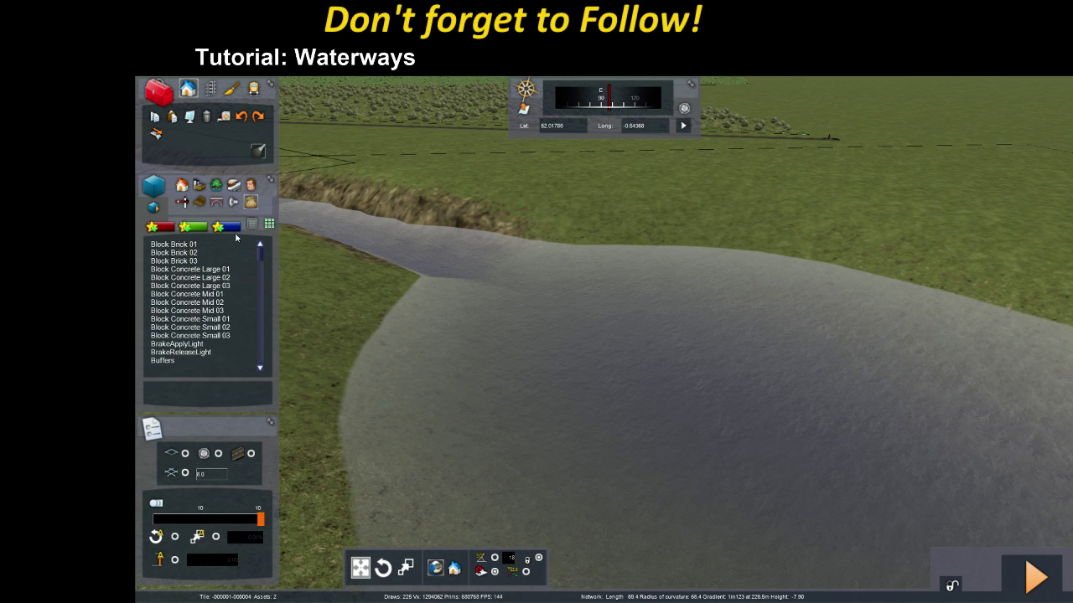
scroll(193, 314, "down", 10)
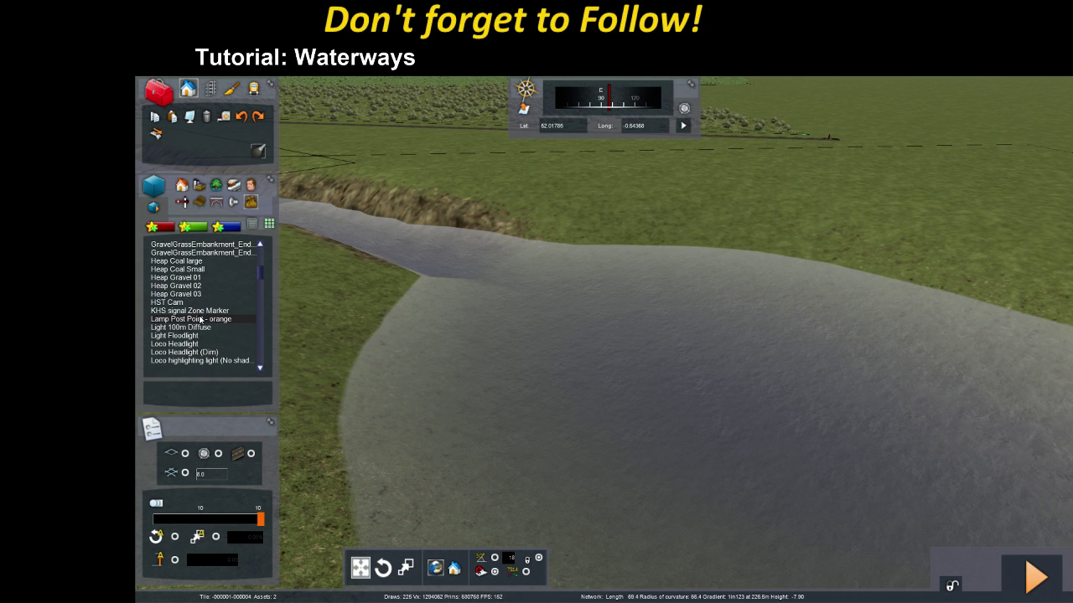
scroll(220, 324, "down", 10)
scroll(212, 311, "down", 15)
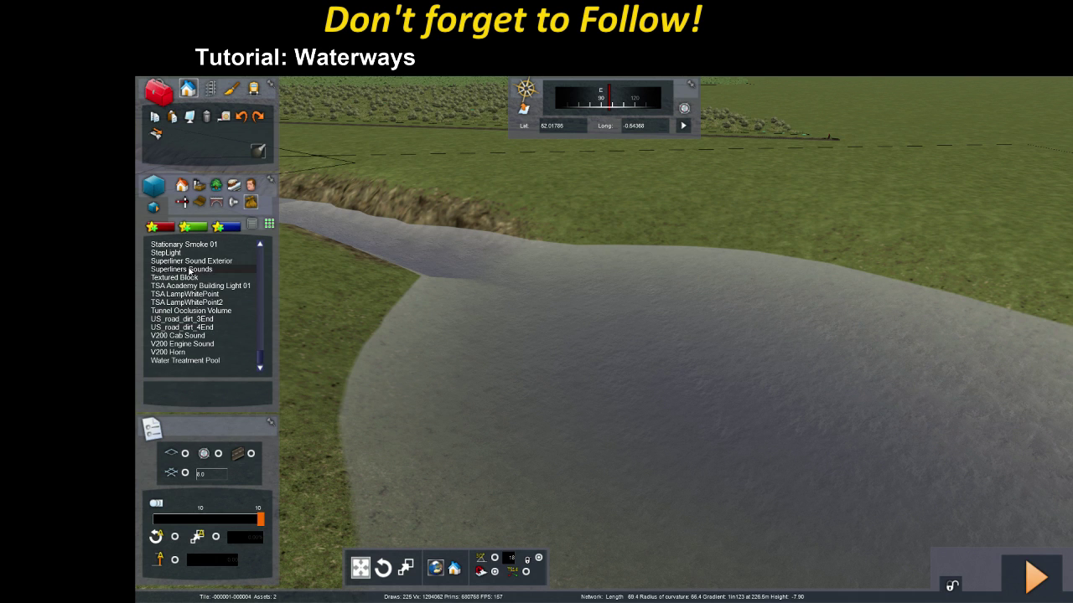
left_click(185, 279)
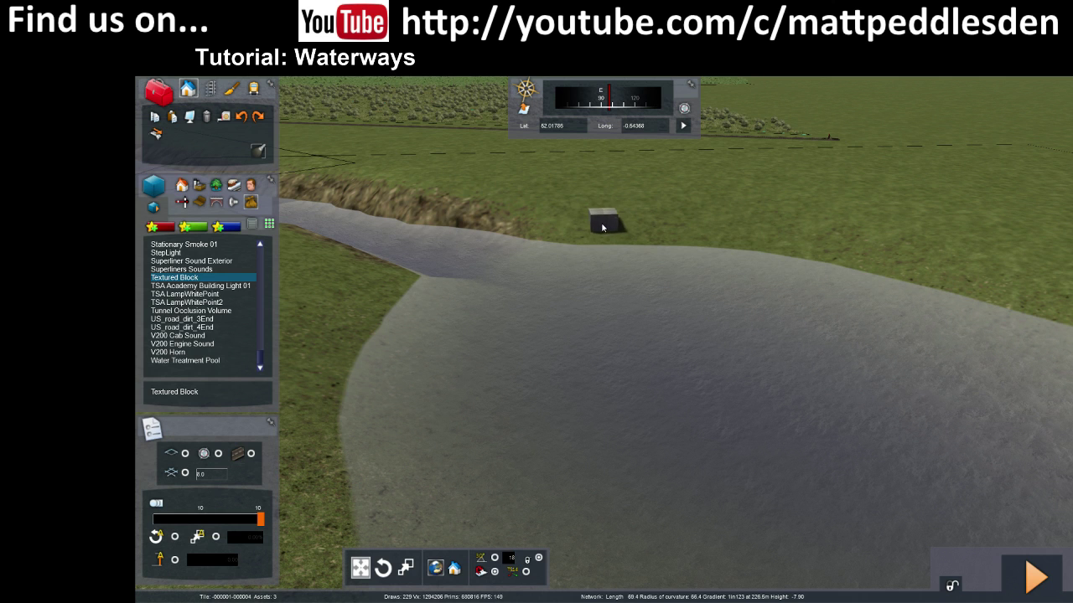
- Place one Textured Block on the grass bank beside the channel's mouth and select it
left_click(599, 221)
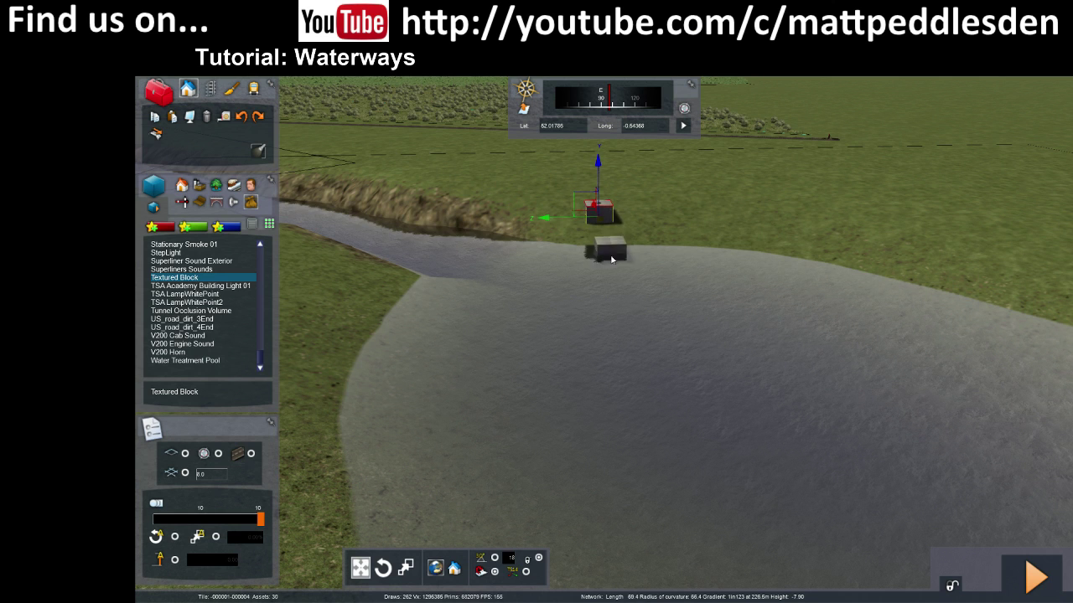
right_click(659, 216)
left_click(635, 215)
- Move the Textured Block off the bank into the lake water near the channel's mouth
key("Up")
right_click_drag(634, 215, 537, 167)
key("Up")
right_click_drag(658, 117, 657, 152)
key("Down")
left_click_drag(602, 322, 601, 234)
left_click_drag(457, 482, 412, 437)
right_click_drag(412, 436, 590, 419)
key("Down")
left_click_drag(658, 299, 432, 412)
right_click_drag(472, 443, 535, 431)
key("Left")
left_click_drag(769, 358, 409, 252)
right_click_drag(409, 252, 531, 336)
key("Up")
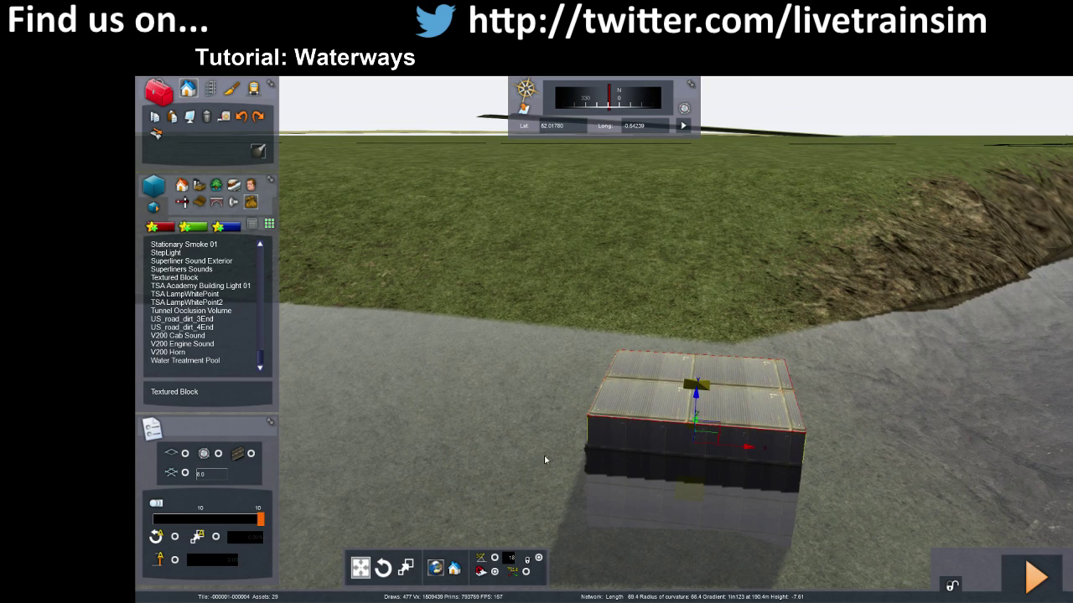
- Tilt the block into a ramp with its low end towards the channel, and lower it slightly into the water
left_click(380, 572)
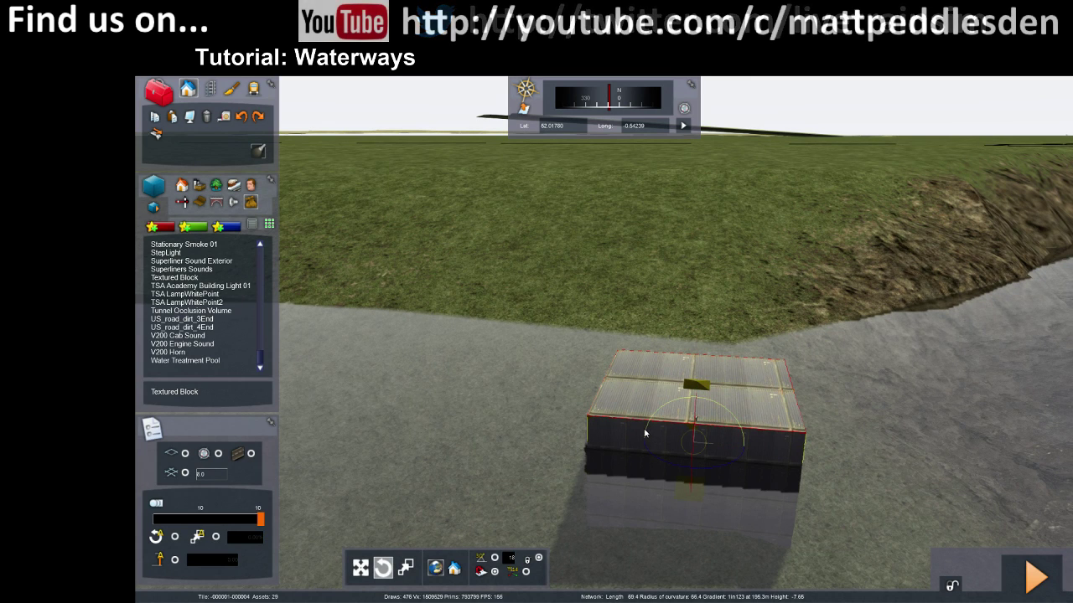
left_click_drag(647, 433, 659, 409)
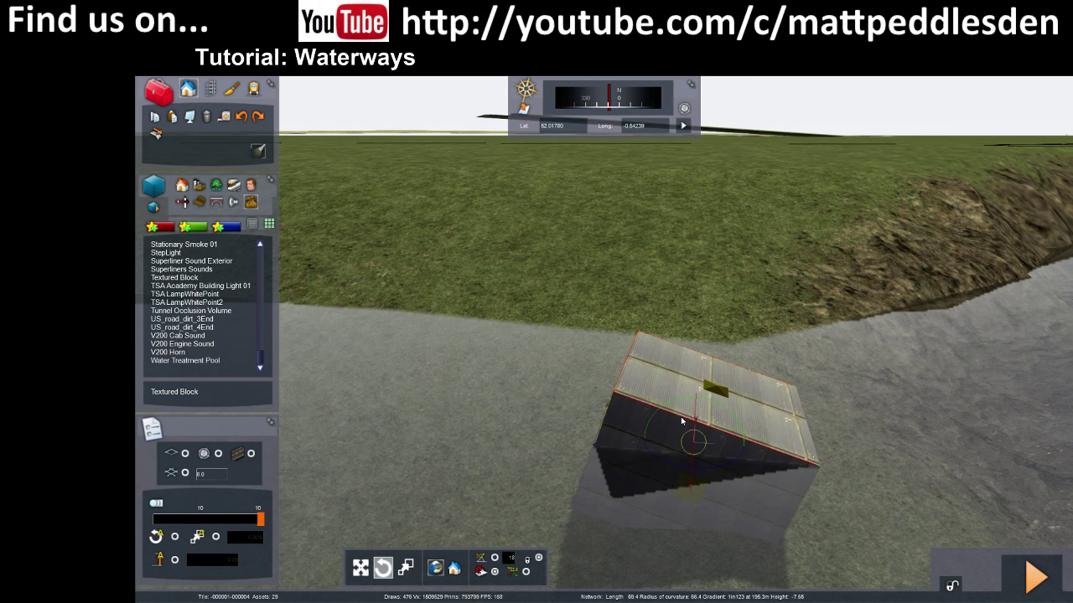
left_click_drag(695, 396, 694, 405)
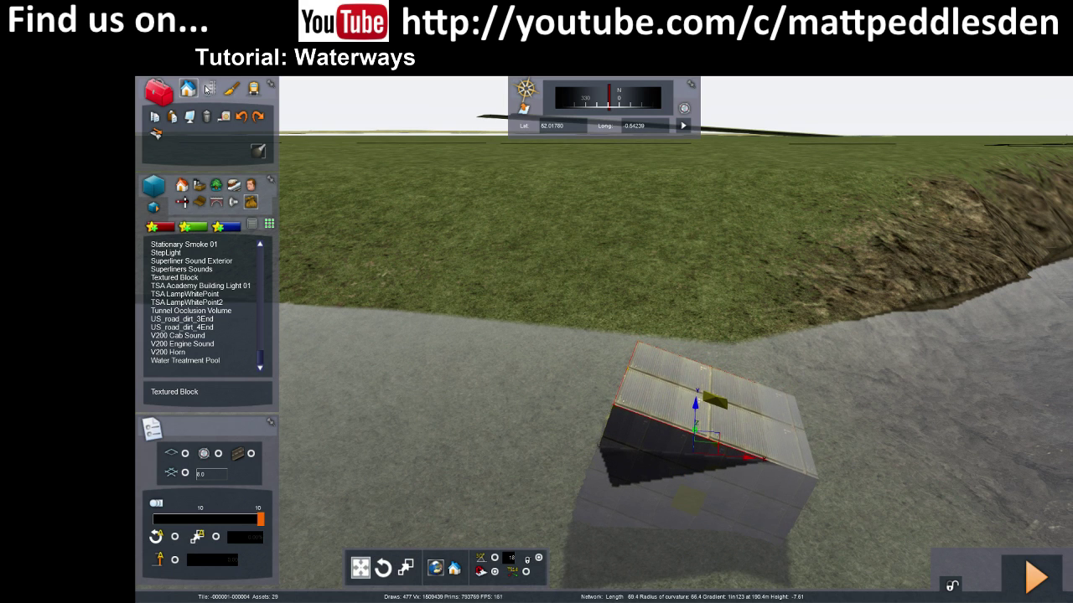
- Trace the speedboat path beside the ramp with the gradient tool, and shift the ramp sideways onto the path's line
left_click(207, 88)
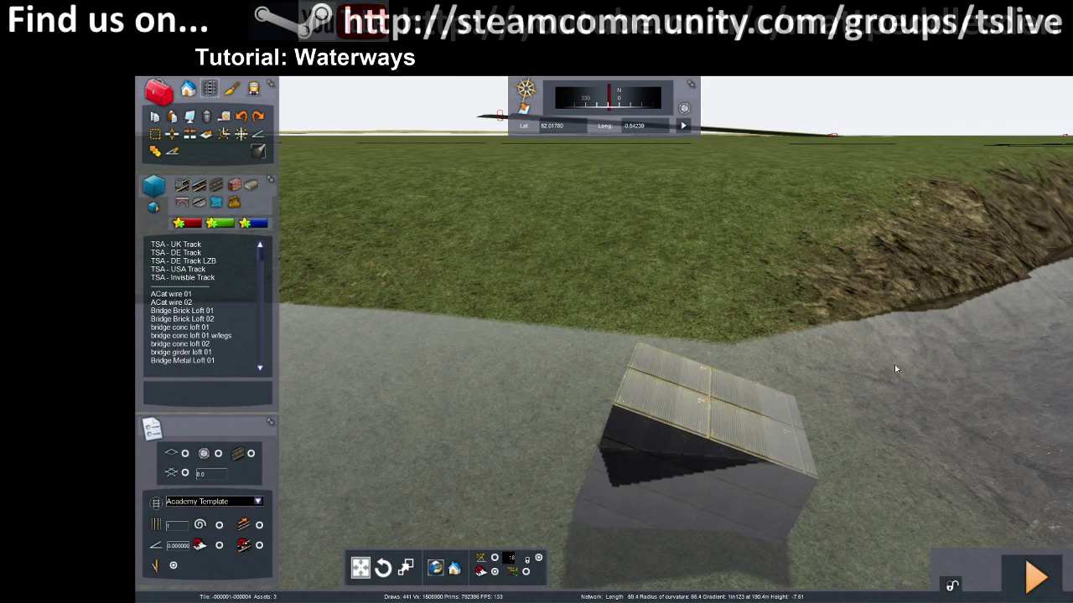
right_click_drag(881, 383, 680, 385)
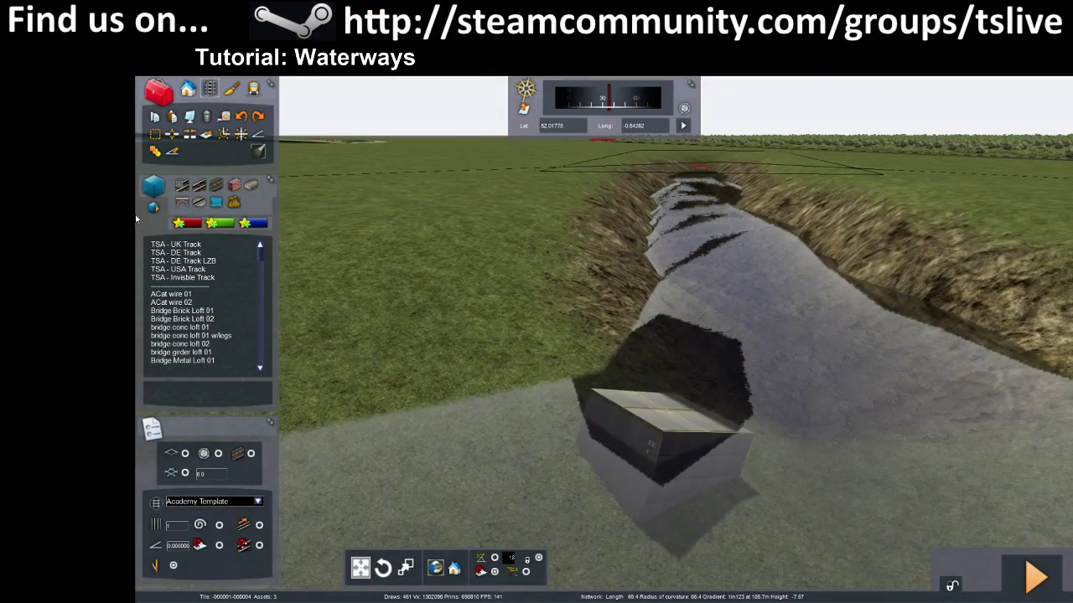
left_click(259, 137)
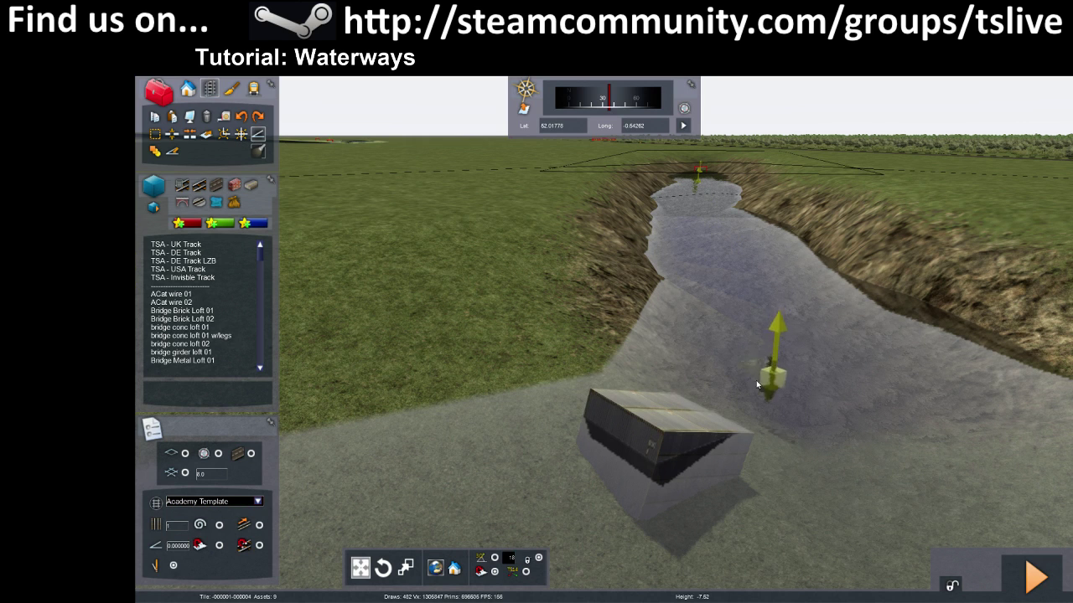
left_click_drag(759, 390, 745, 451)
right_click_drag(745, 451, 734, 459)
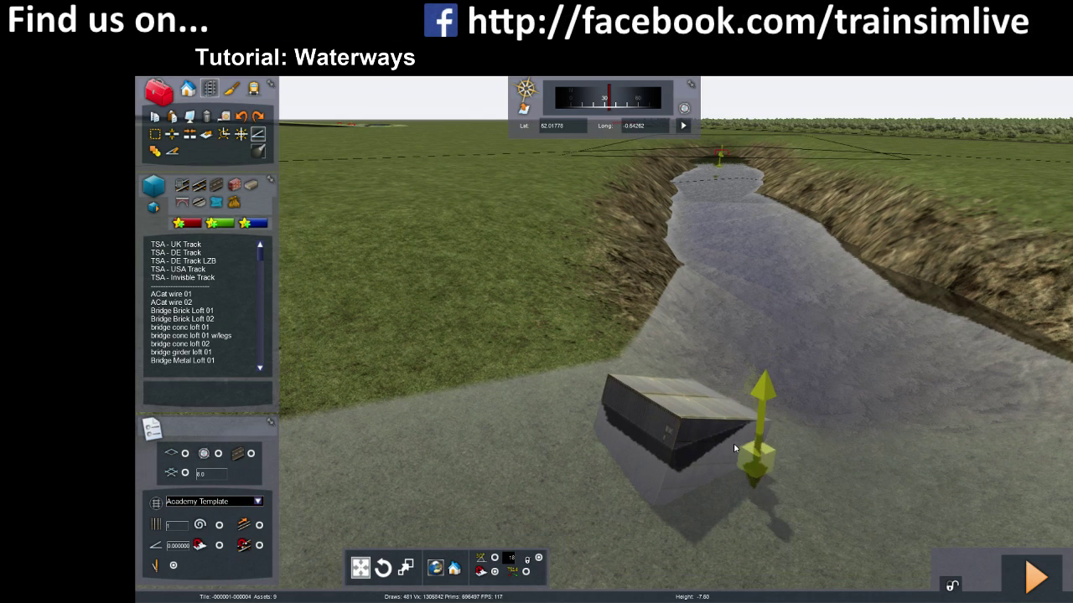
left_click(188, 89)
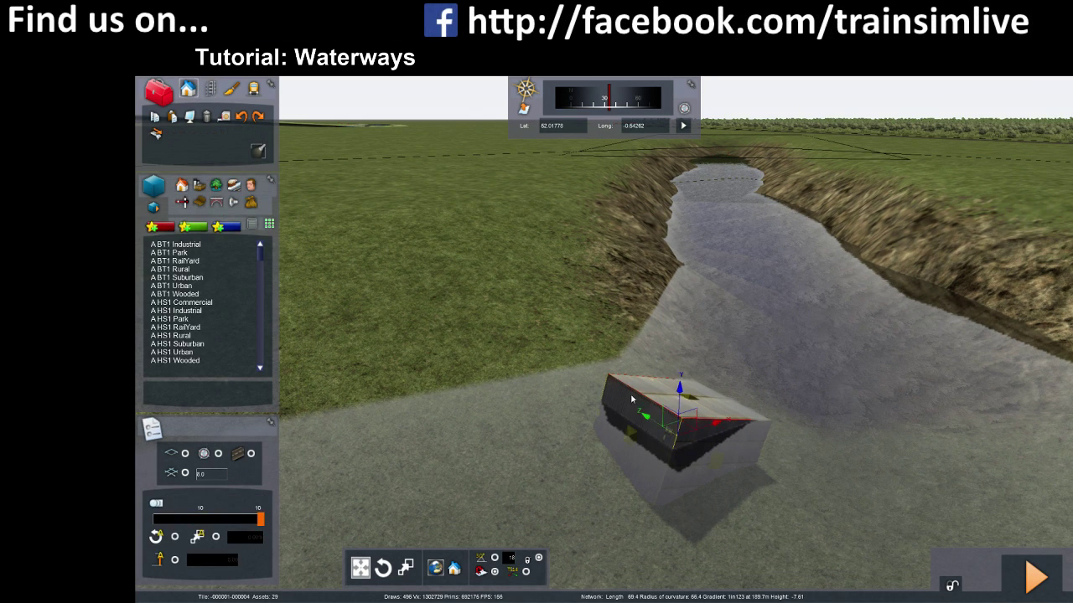
left_click_drag(632, 400, 671, 433)
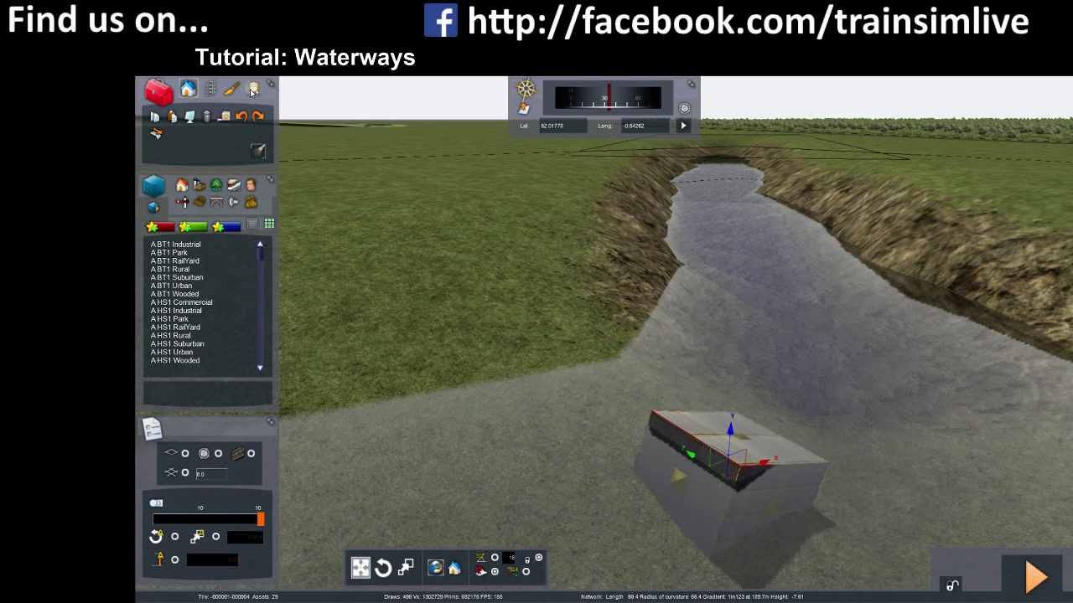
- Place gradient markers on the speedboat path at the ramp's low end, at its high end and farther out in the lake
left_click(208, 89)
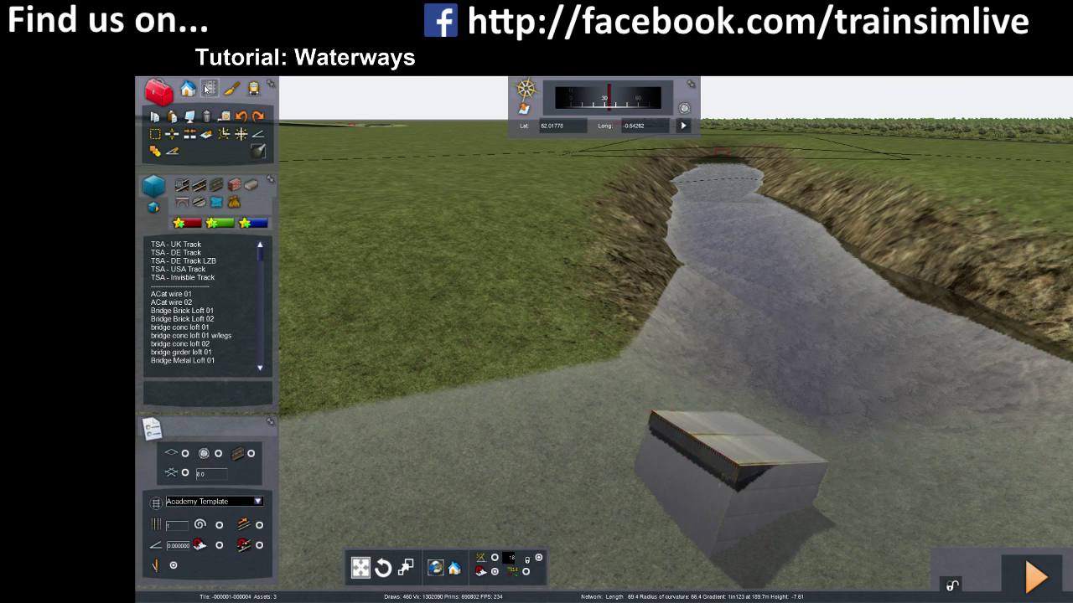
left_click(256, 134)
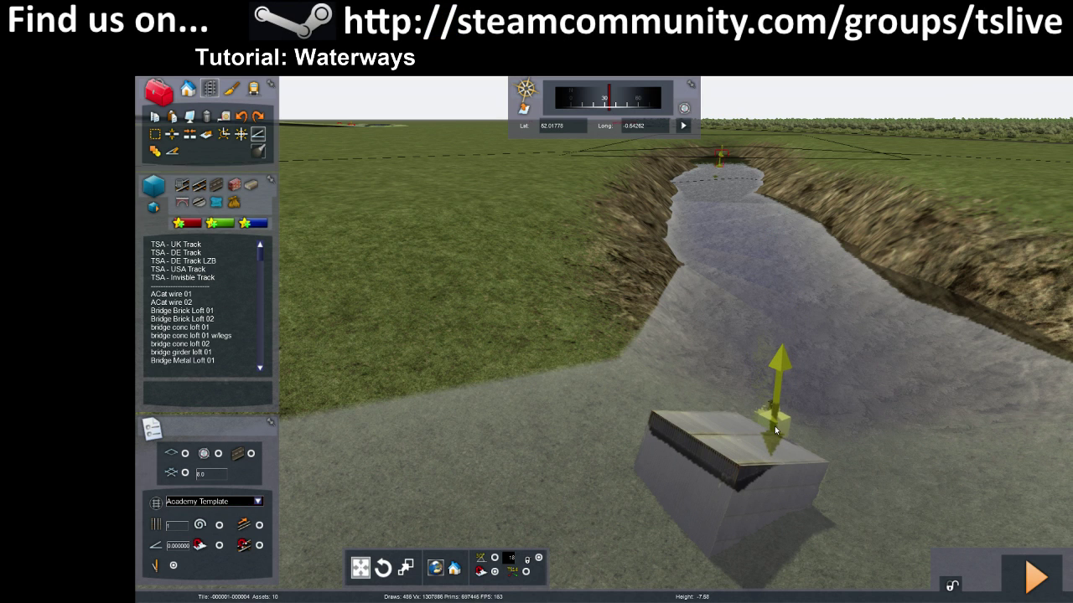
left_click(775, 430)
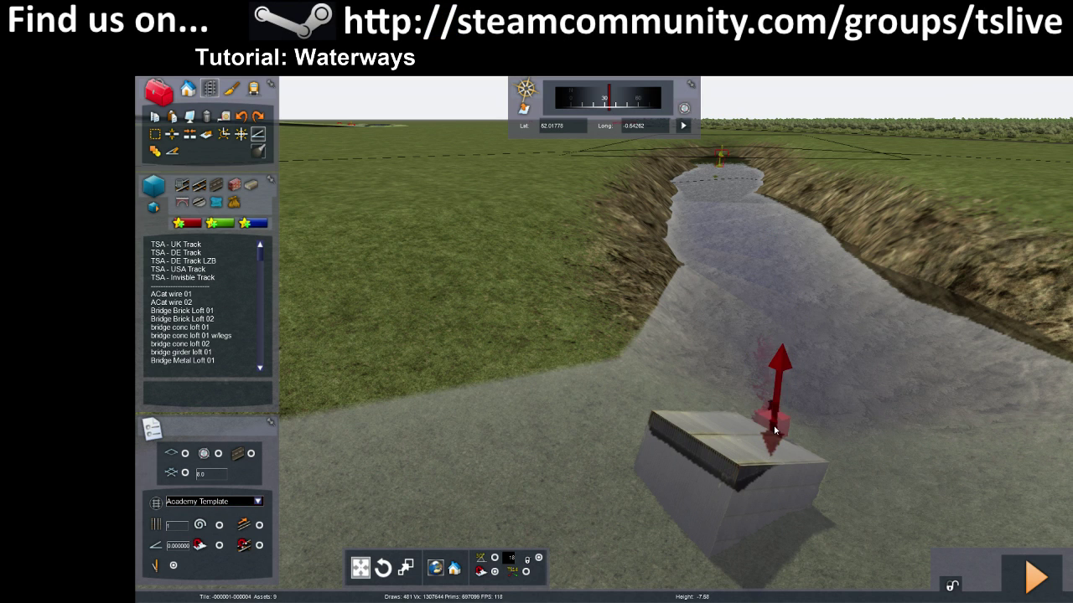
left_click(692, 467)
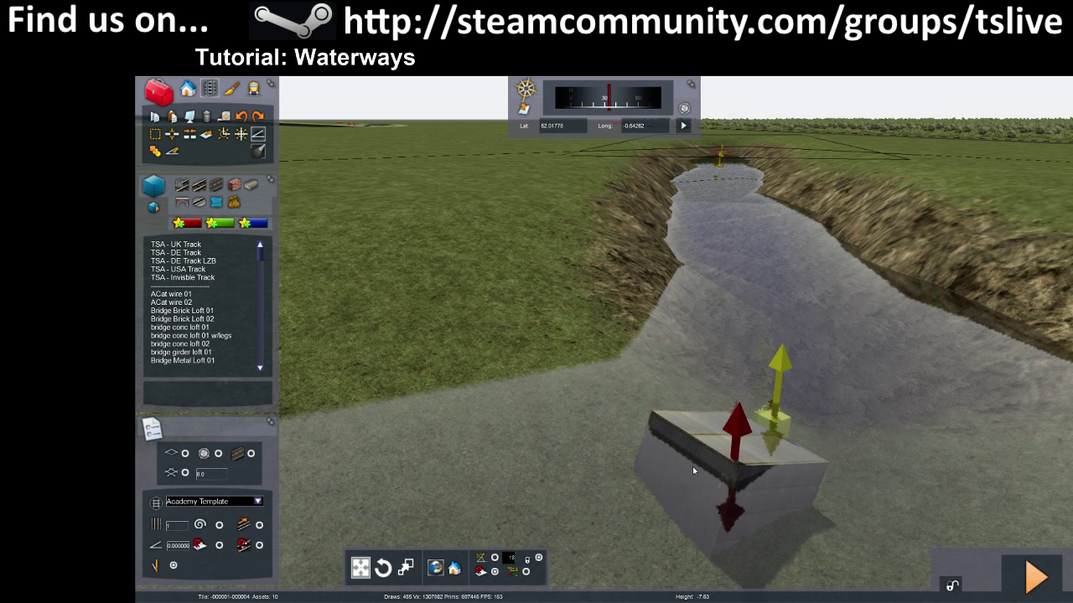
key("Down")
scroll(615, 510, "down", 2)
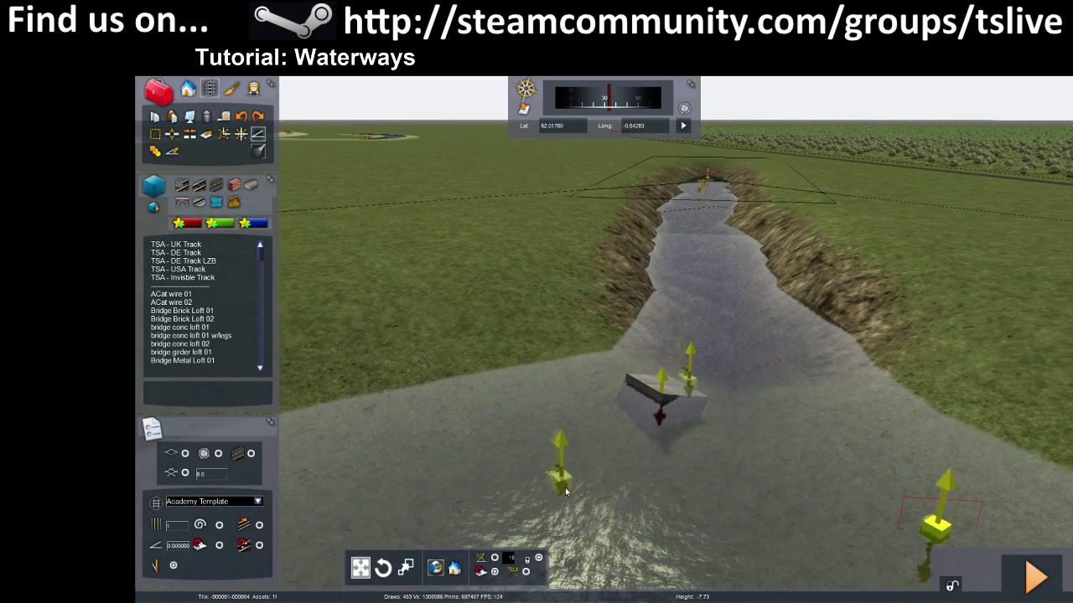
left_click_drag(568, 484, 588, 468)
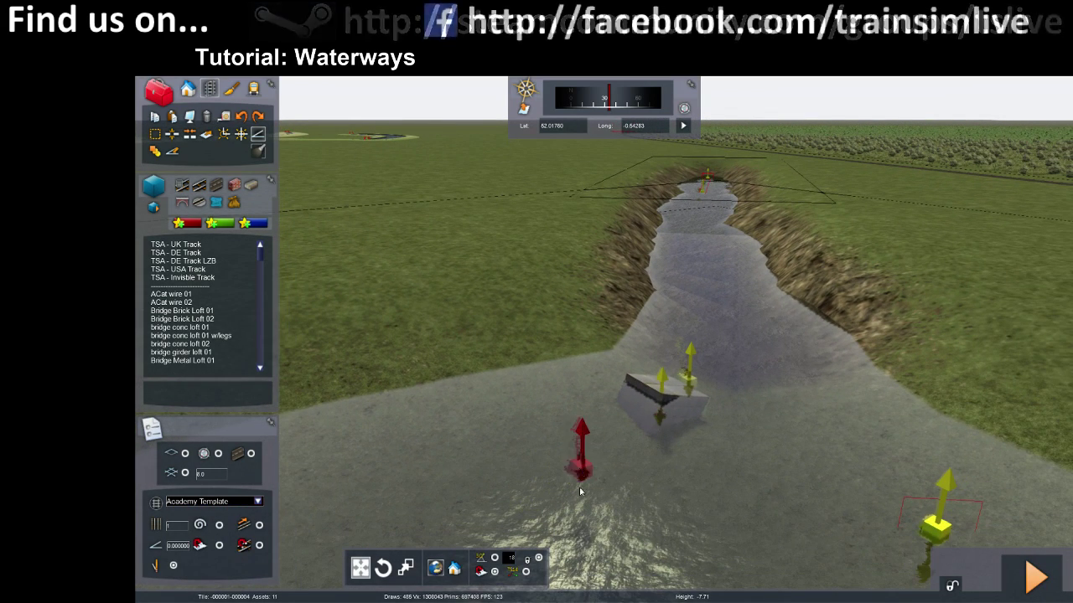
- Raise the speedboat path over the ramp's high end, and add height markers beyond it to bring the path back down to the lake
left_click_drag(657, 411, 659, 406)
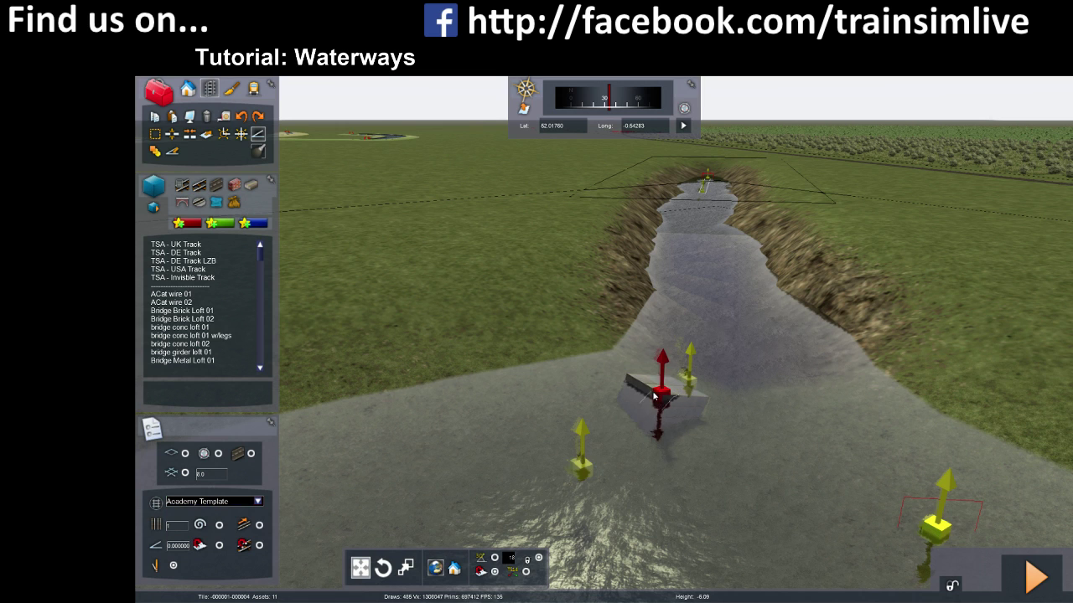
left_click(631, 425)
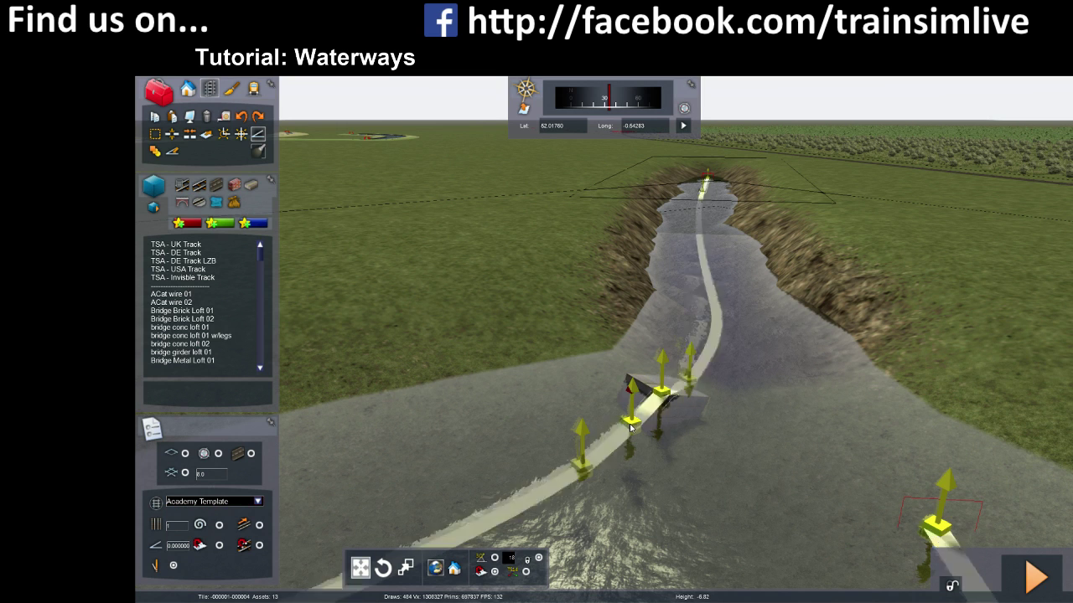
left_click_drag(632, 430, 633, 410)
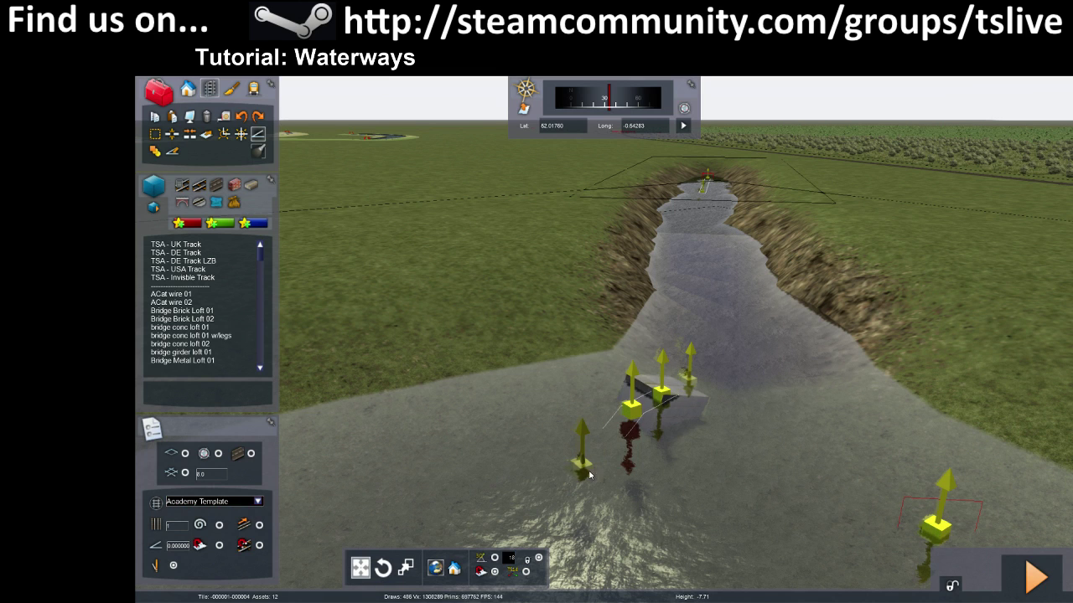
left_click(520, 514)
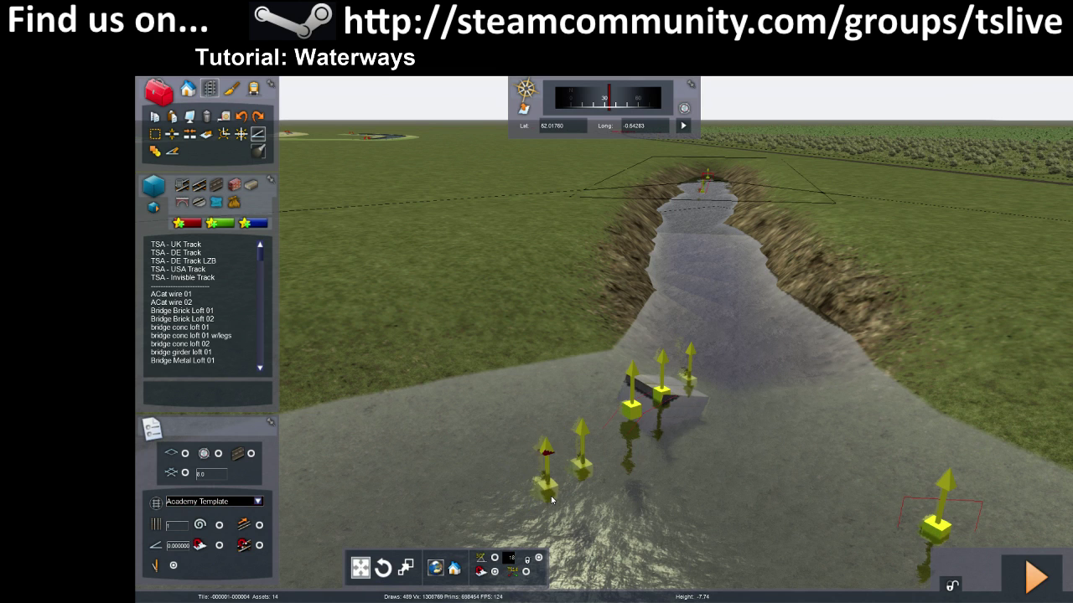
left_click(585, 469)
left_click(584, 476)
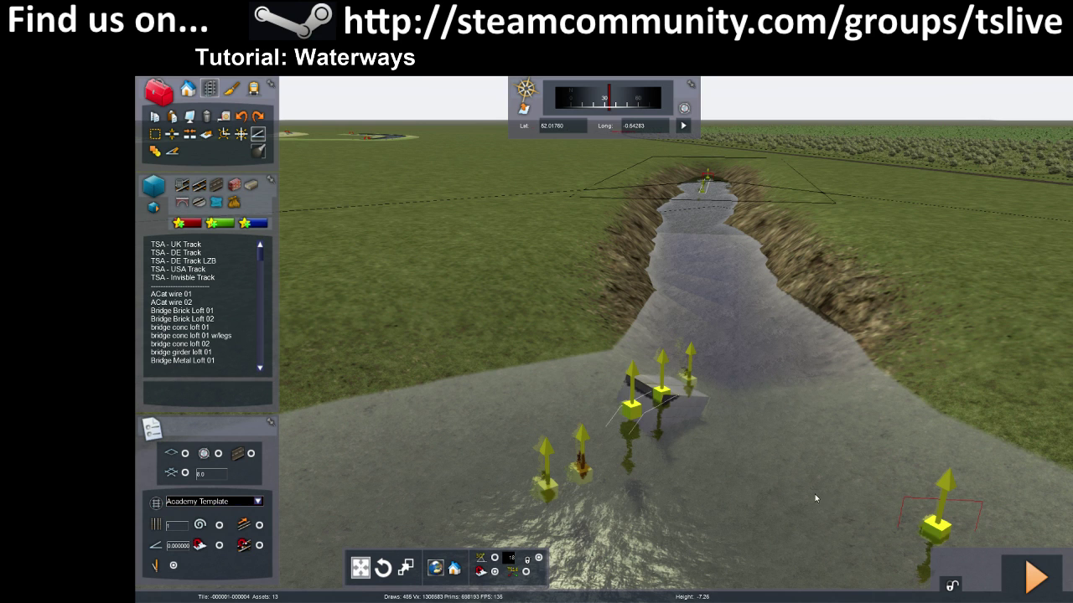
- Save the route, run the scenario to watch the speedboat take the ramp, and return to the editor
left_click(1023, 572)
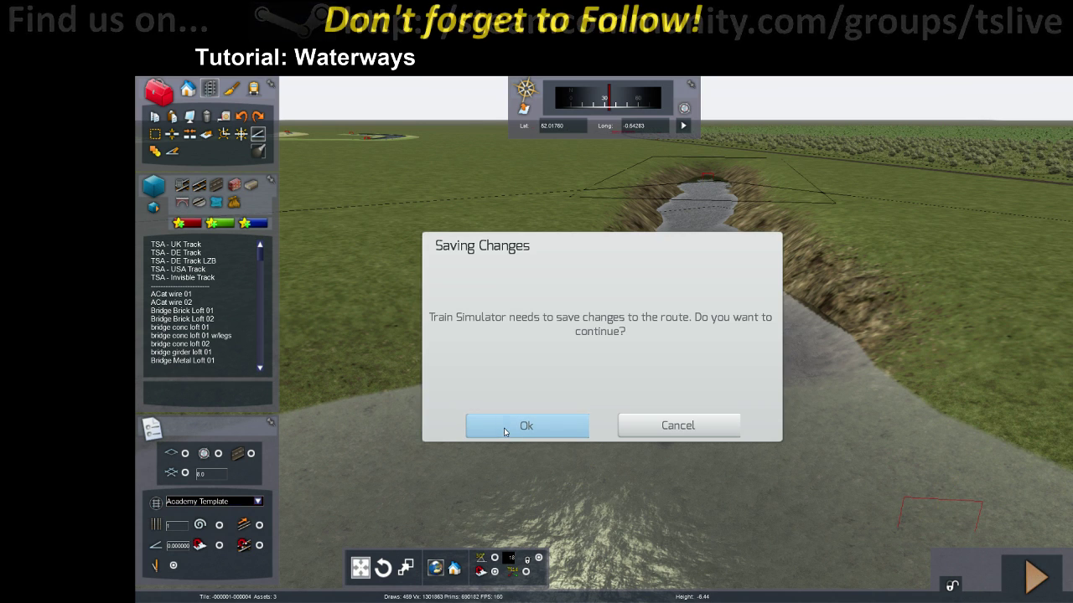
key("Return")
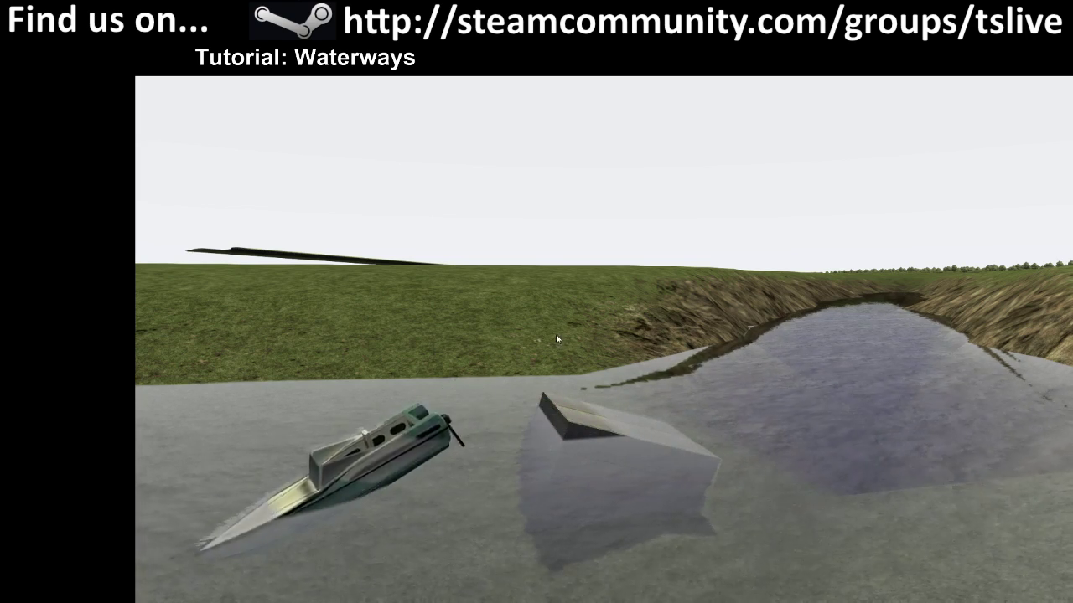
right_click_drag(496, 347, 668, 484)
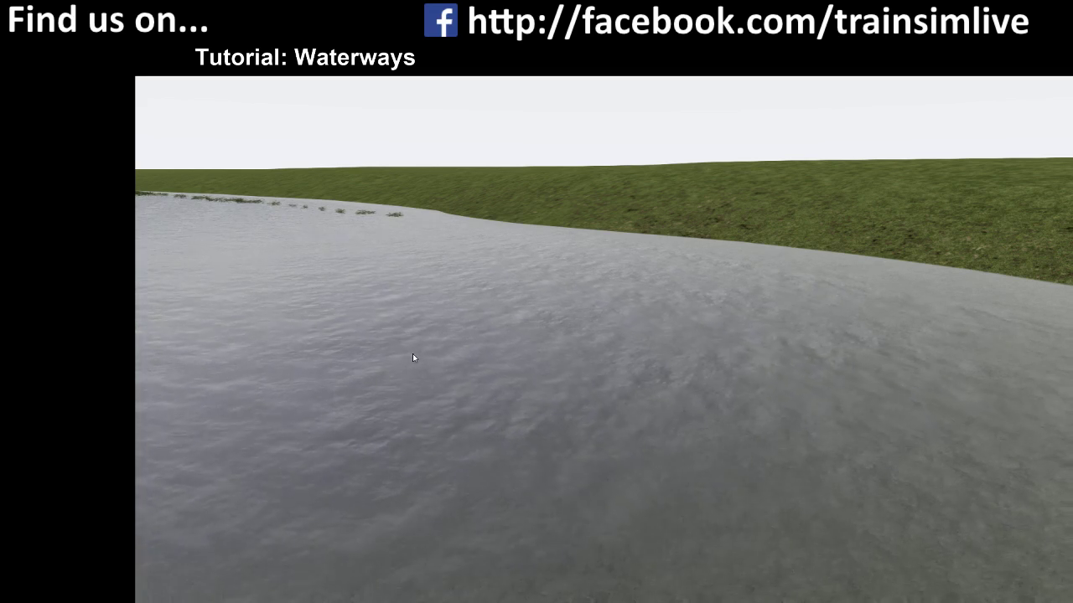
key("ctrl+e")
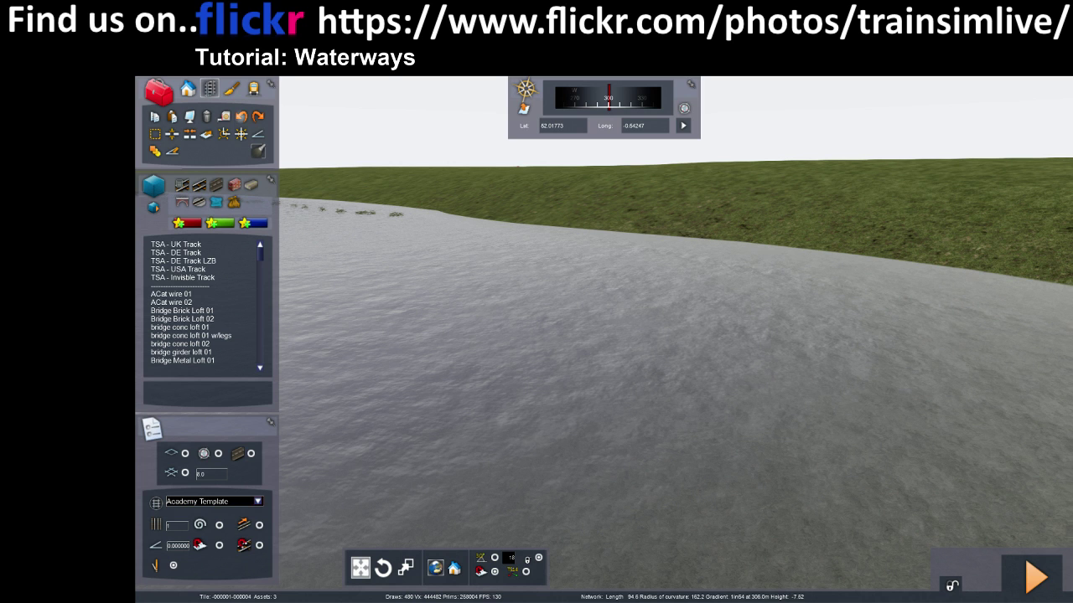
- Examine the ground textures available for terrain painting, from the base grass and rock to the sand and earth types
left_click(231, 88)
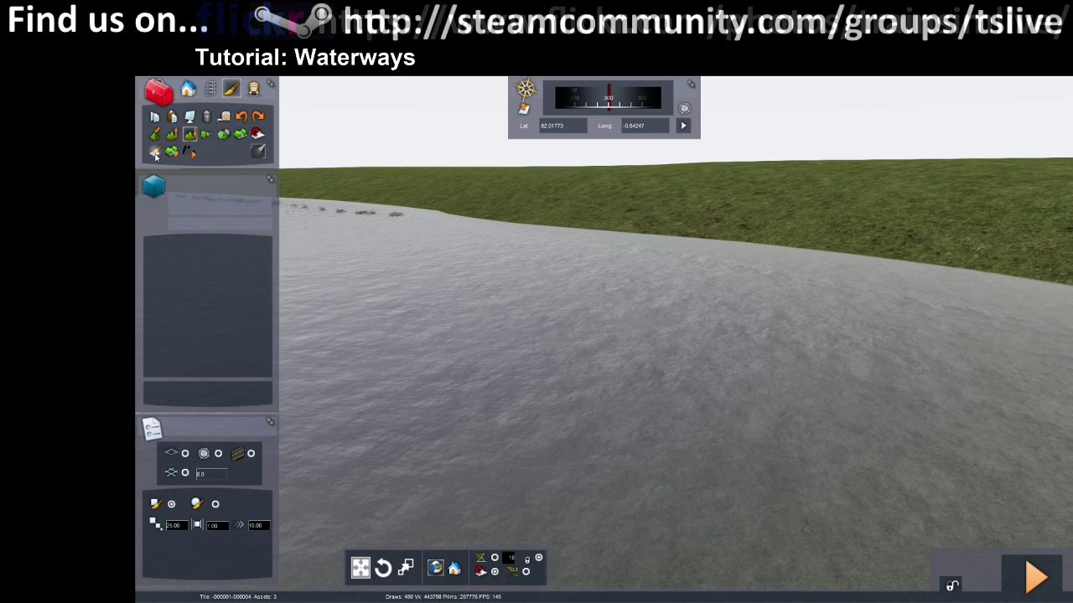
scroll(193, 327, "down", 10)
scroll(184, 306, "down", 3)
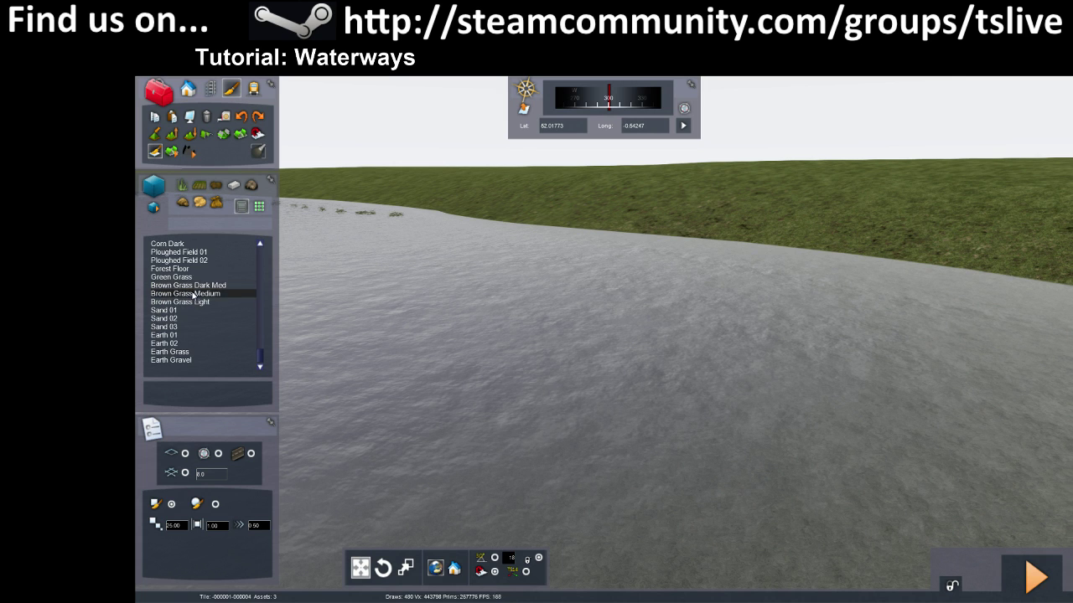
scroll(198, 314, "up", 6)
scroll(198, 314, "up", 10)
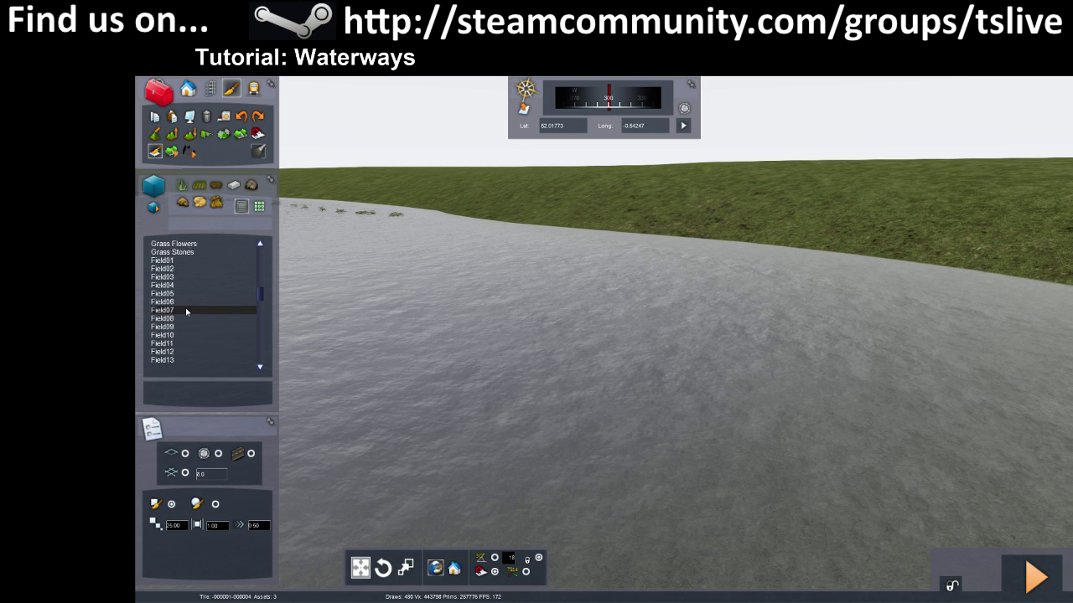
scroll(207, 326, "up", 3)
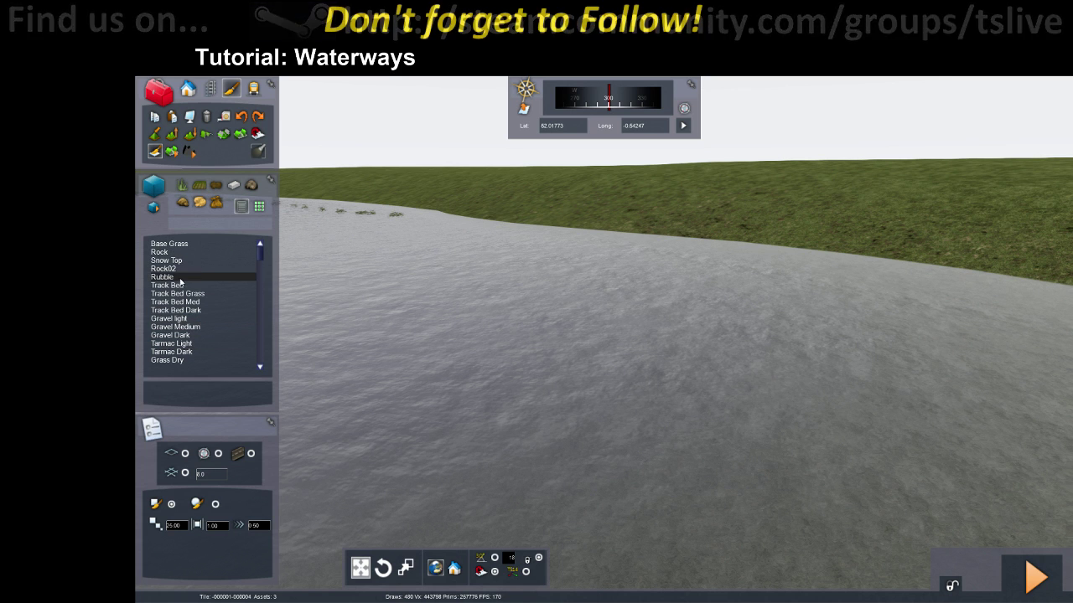
scroll(215, 267, "down", 5)
scroll(210, 281, "down", 7)
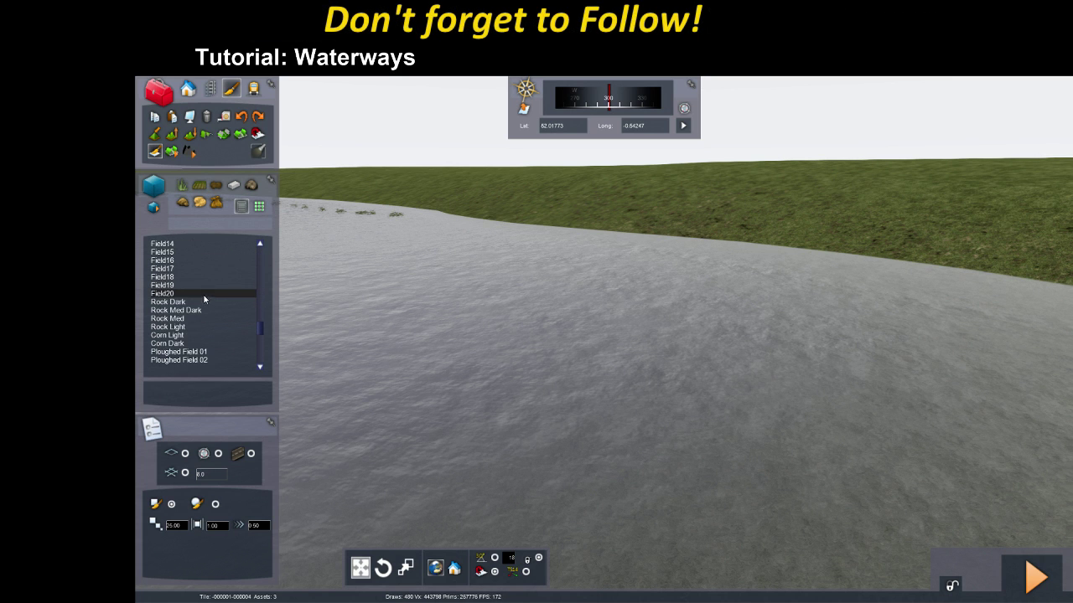
scroll(198, 293, "down", 5)
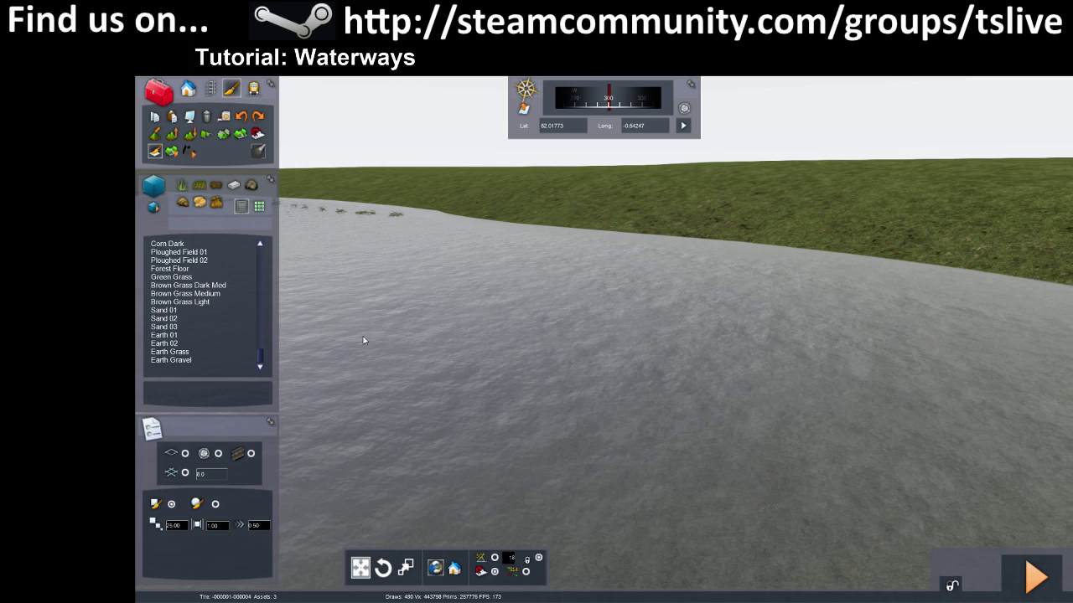
- Paint a small patch of Sand 01 on the grass beside the lake with the square brush
right_click_drag(625, 336, 587, 436)
key("Right")
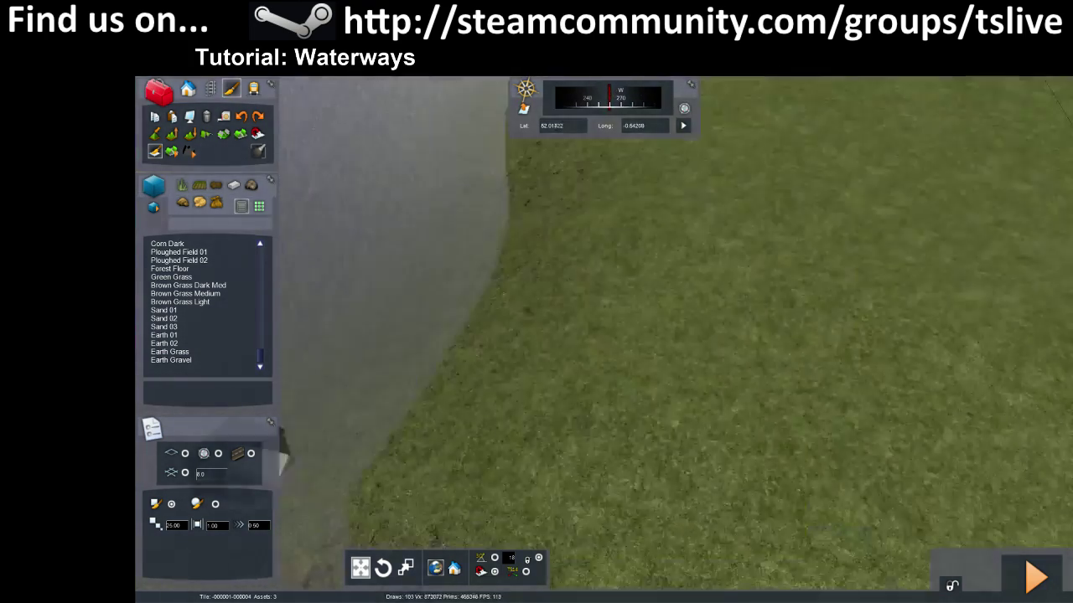
key("Down")
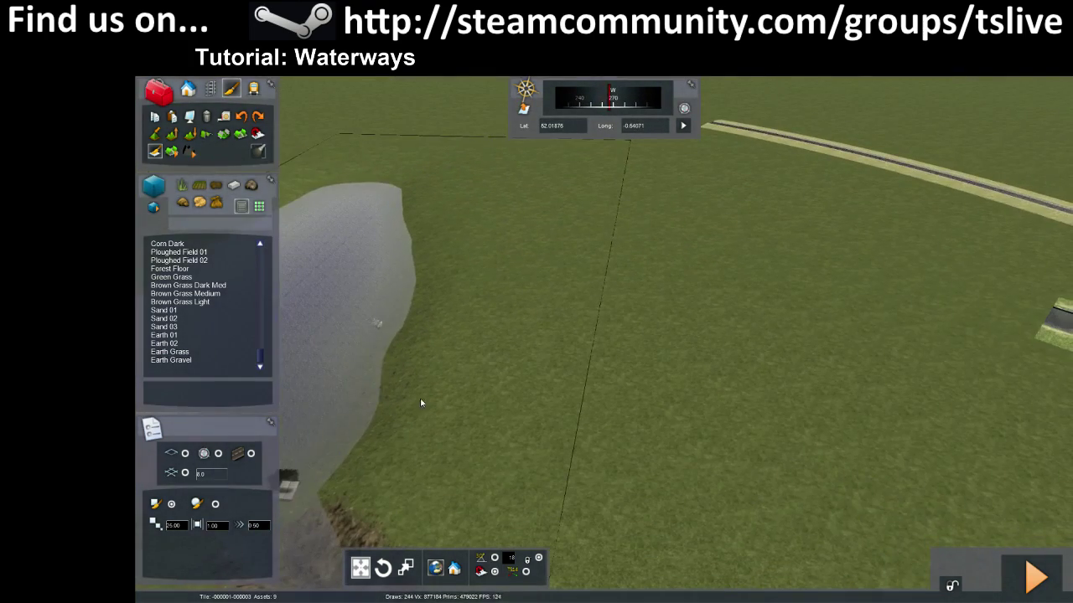
left_click(167, 311)
left_click(659, 357)
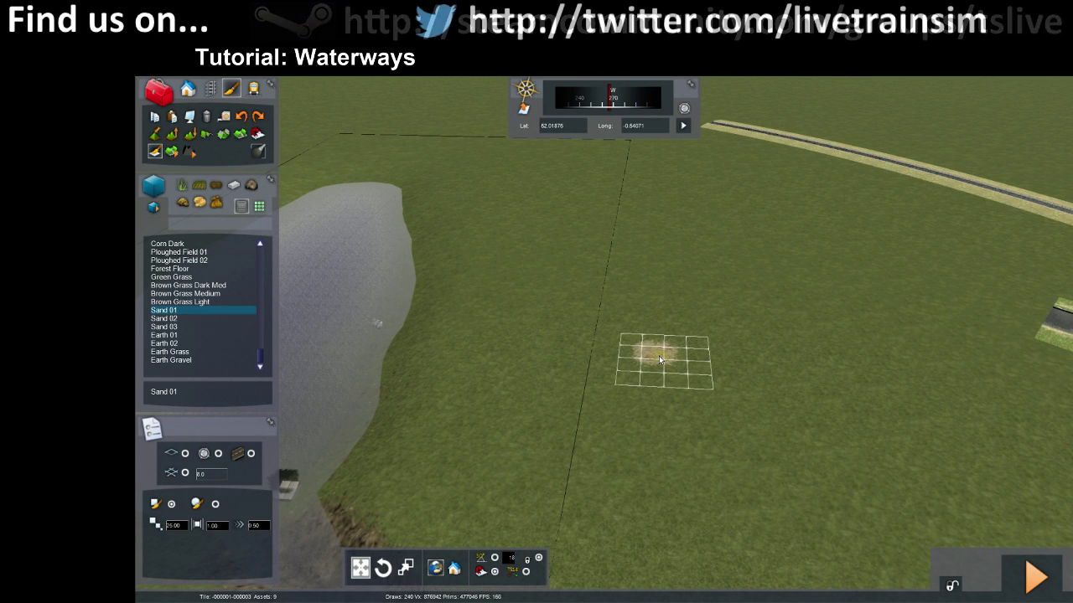
left_click(658, 355)
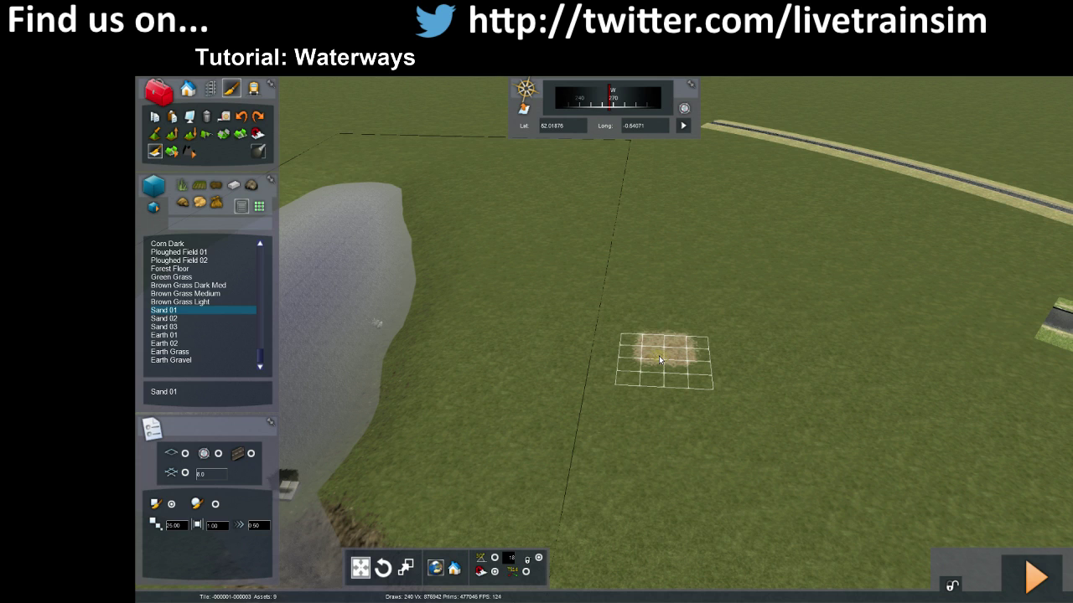
- Set the brush size to 100 and paint a large Sand 01 patch beside the small one
left_click(182, 526)
type("100")
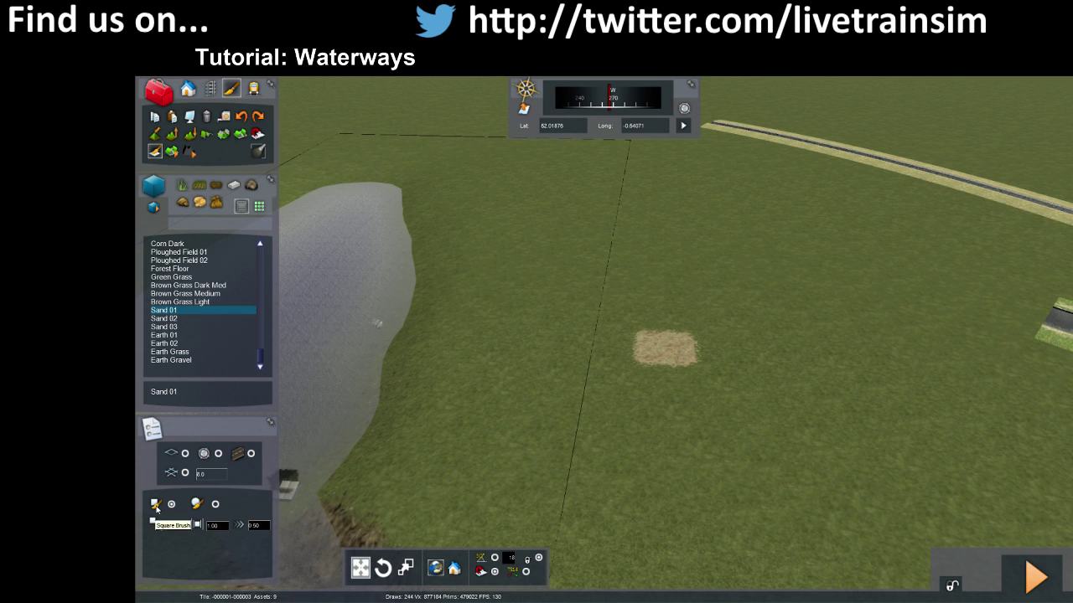
key("Return")
left_click(856, 367)
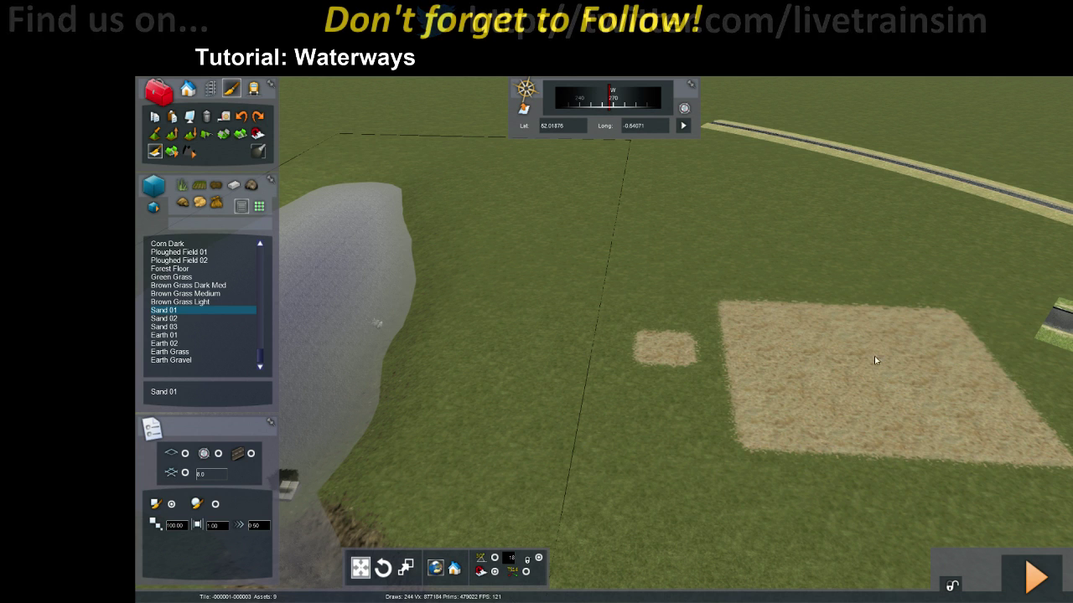
- Set the brush's paint rate to 0.10 and paint a Sand 01 patch on the grass beyond the small patch
left_click(258, 525)
type("0.1")
key("Return")
left_click_drag(673, 201, 673, 203)
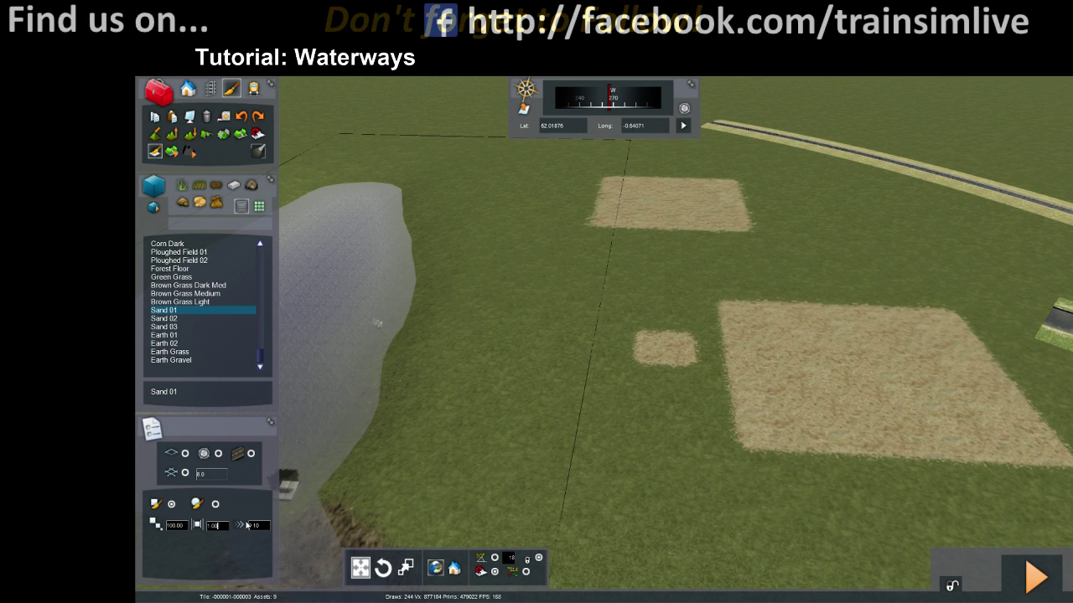
- Set the brush's paint rate to 0.01 and paint a Sand 01 patch between the small patch and the lake
left_click_drag(261, 526, 228, 537)
type("0.01")
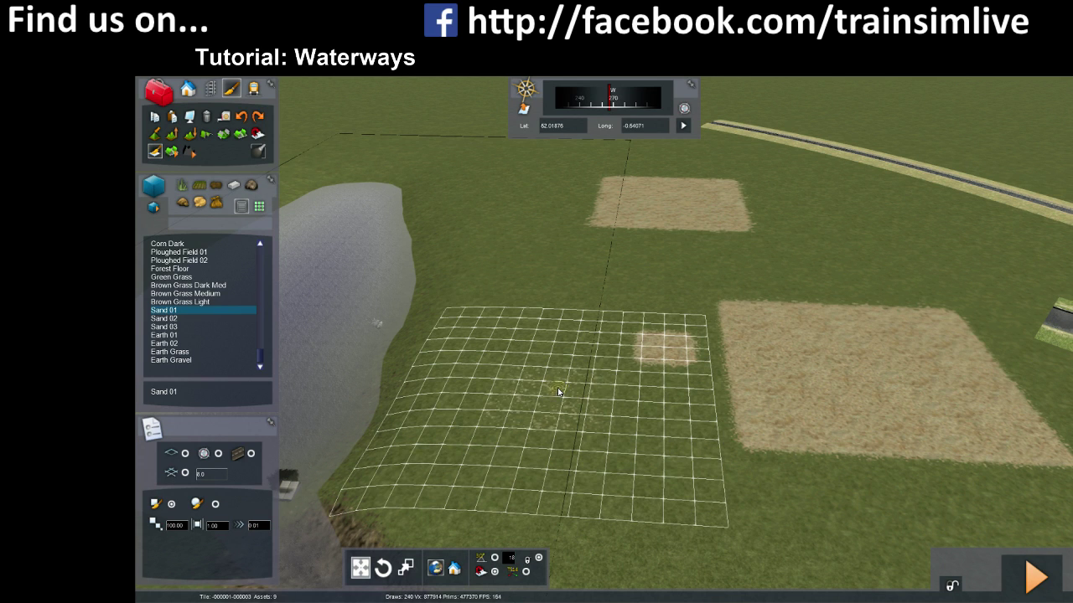
left_click_drag(558, 388, 557, 388)
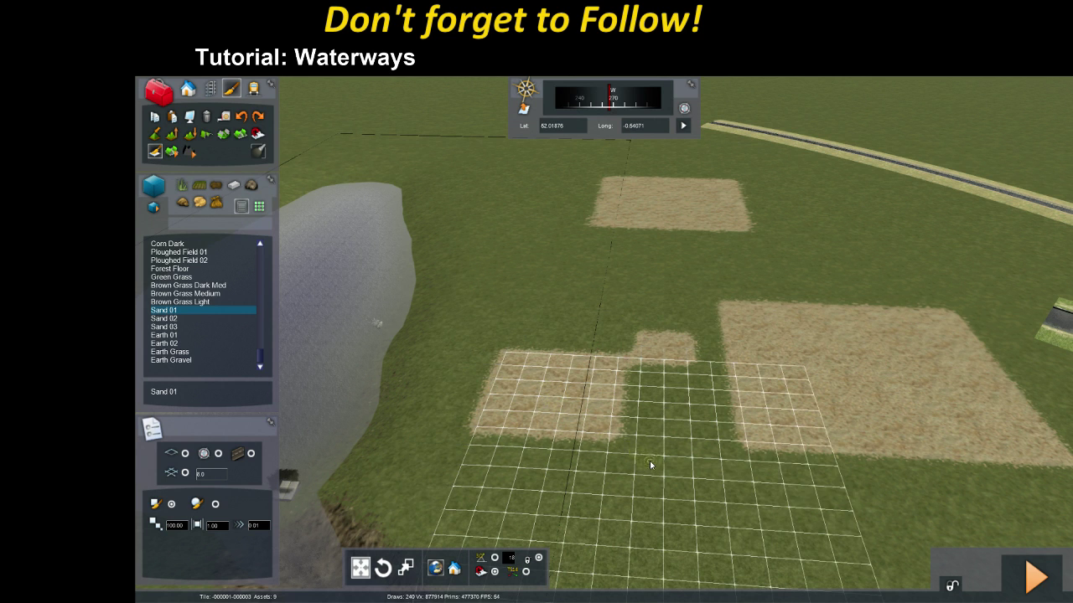
- Set the brush's paint rate back to 0.10
double_click(256, 525)
type("0.05")
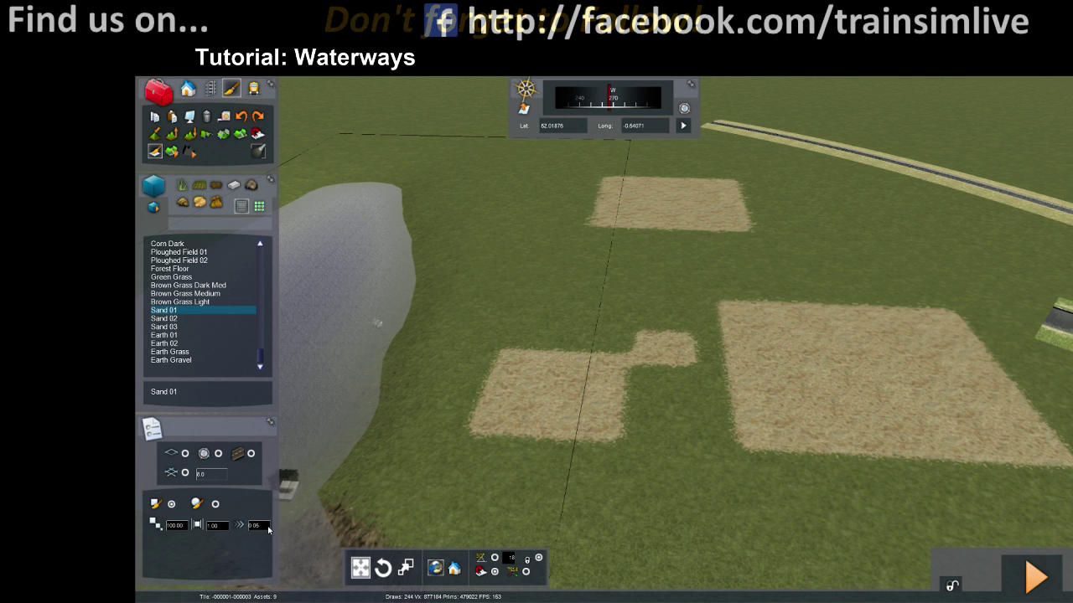
key("BackSpace")
key("BackSpace")
key("BackSpace")
type(".10")
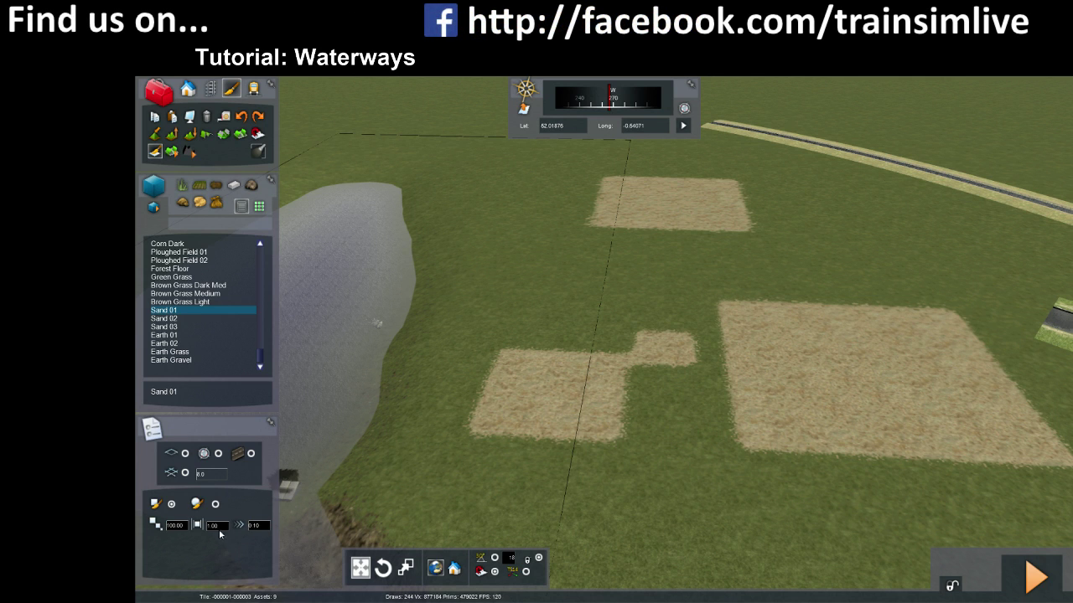
- Set the brush value between size and paint rate to 0.20, and paint a Sand 01 patch near the distant road
left_click_drag(219, 528, 192, 533)
type("0")
left_click(856, 217)
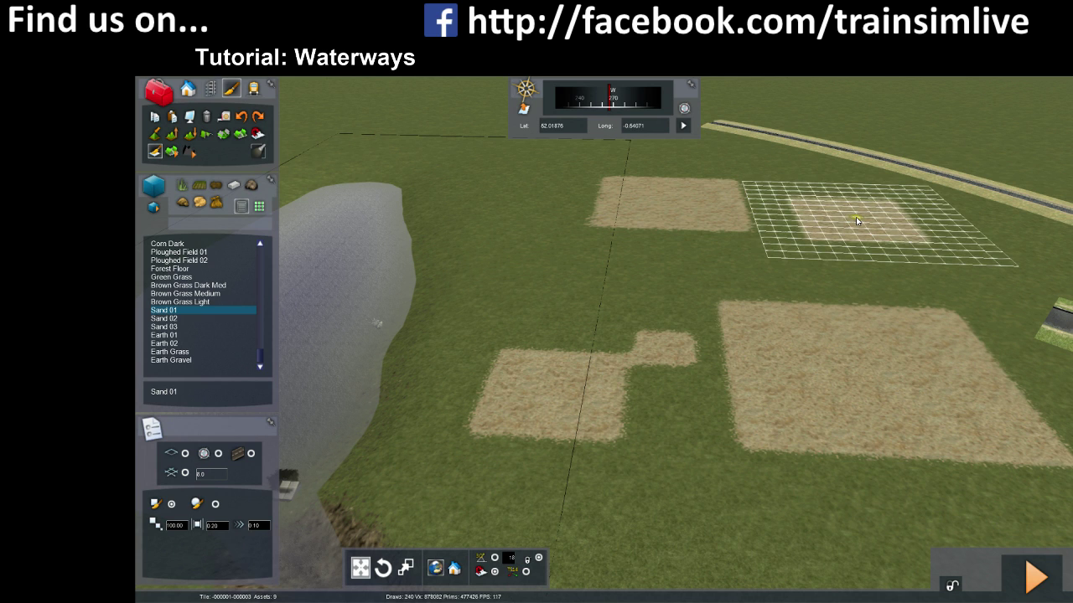
- Paint Sand 01 over the grass between the separate patches to merge them into one large sandy area
left_click(705, 286)
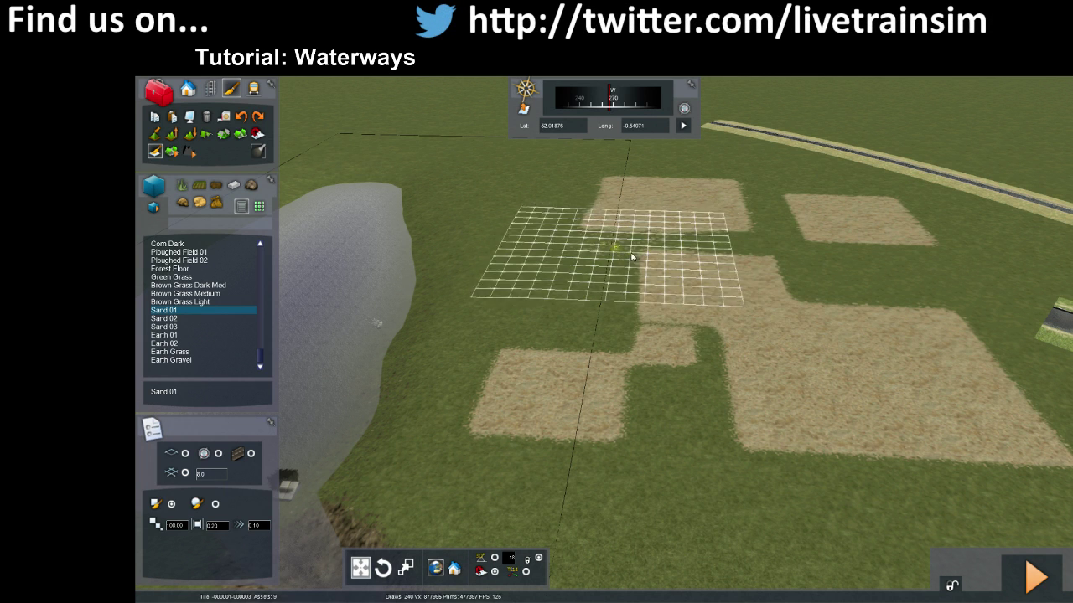
left_click_drag(644, 260, 733, 304)
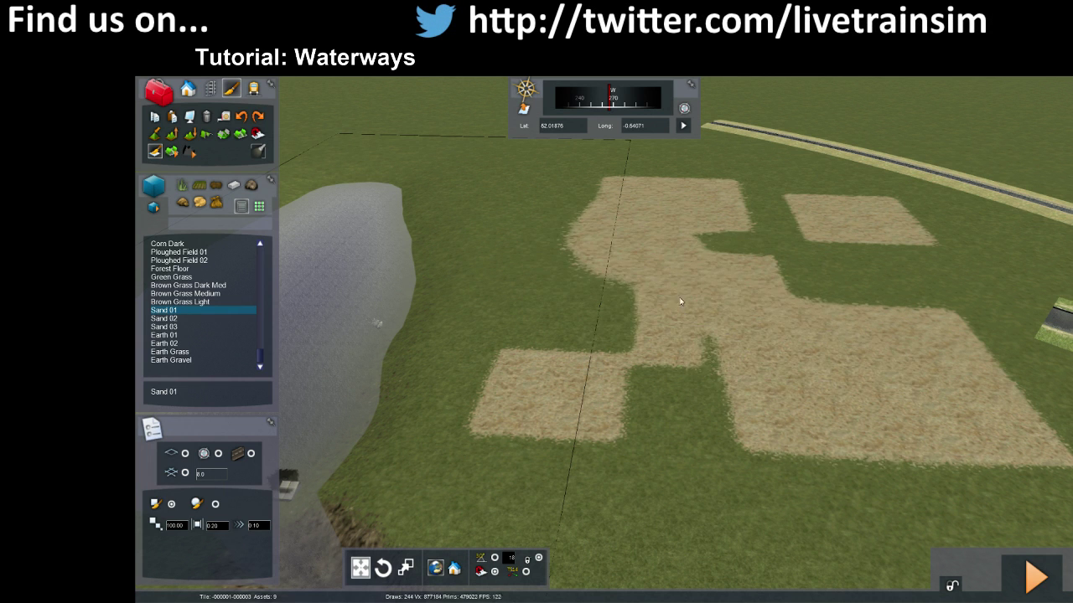
mouse_move(651, 280)
left_mouse_down()
mouse_move(524, 335)
mouse_move(574, 457)
mouse_move(484, 319)
mouse_move(567, 210)
mouse_move(573, 322)
mouse_move(765, 291)
mouse_move(781, 219)
mouse_move(855, 226)
mouse_move(755, 207)
mouse_move(874, 228)
mouse_move(692, 228)
mouse_move(741, 320)
left_mouse_up()
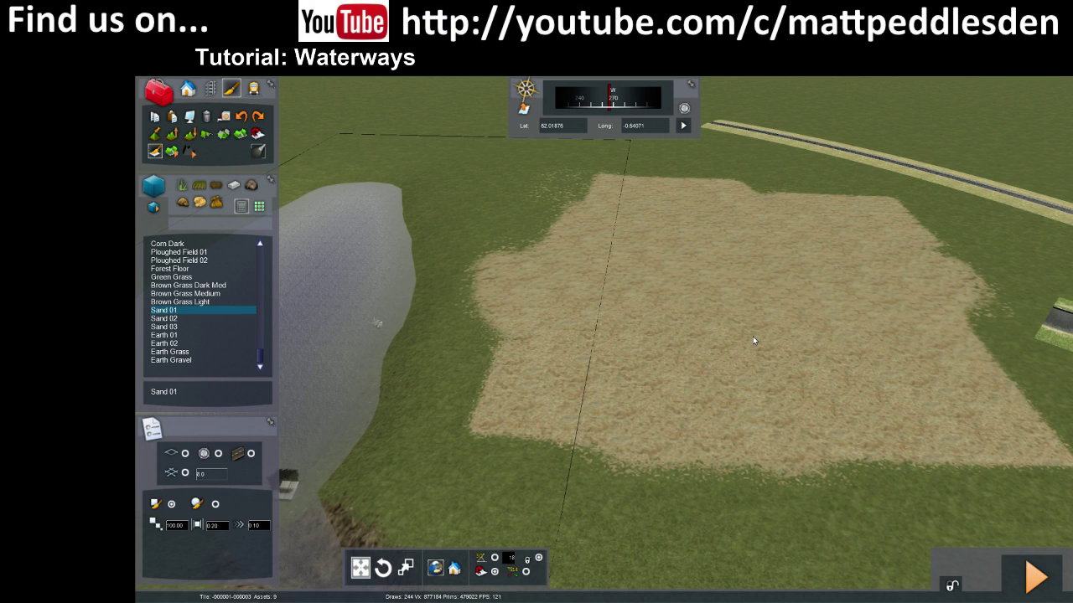